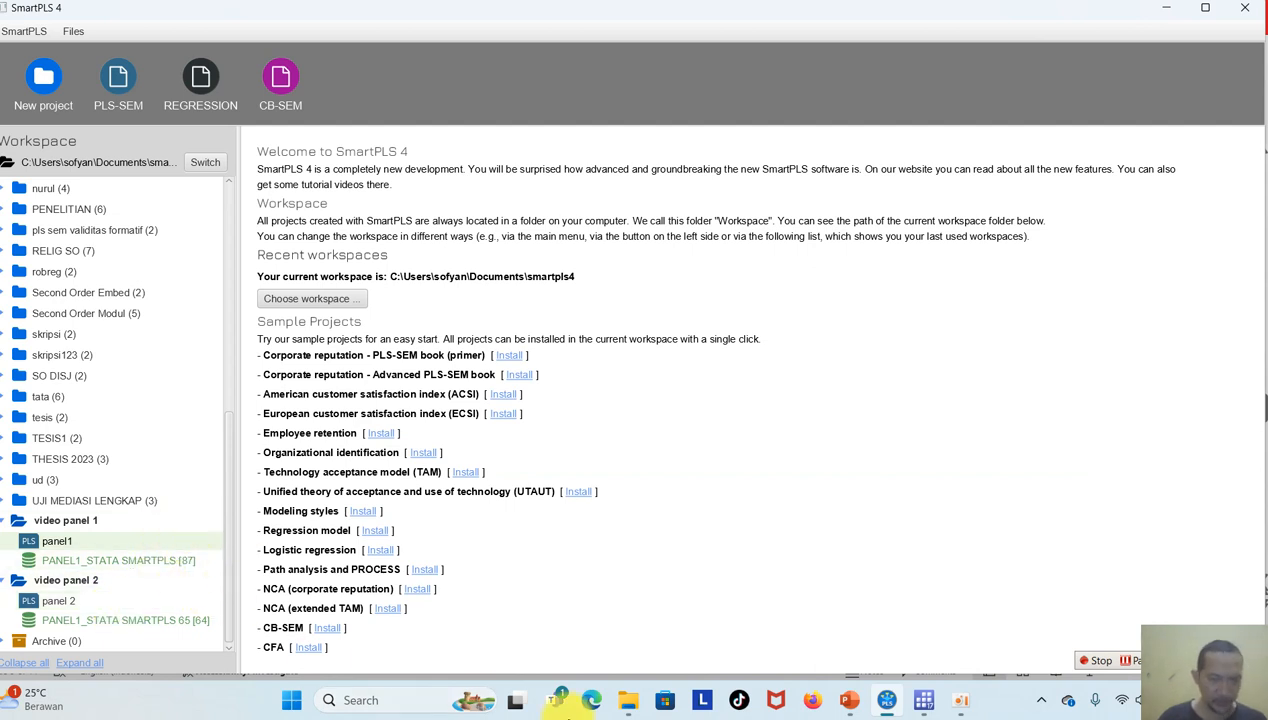
# Open the Excel workbook PANEL1_STATA SMARTPLS from the "data dan ppt" folder.
pyautogui.click(635, 703)
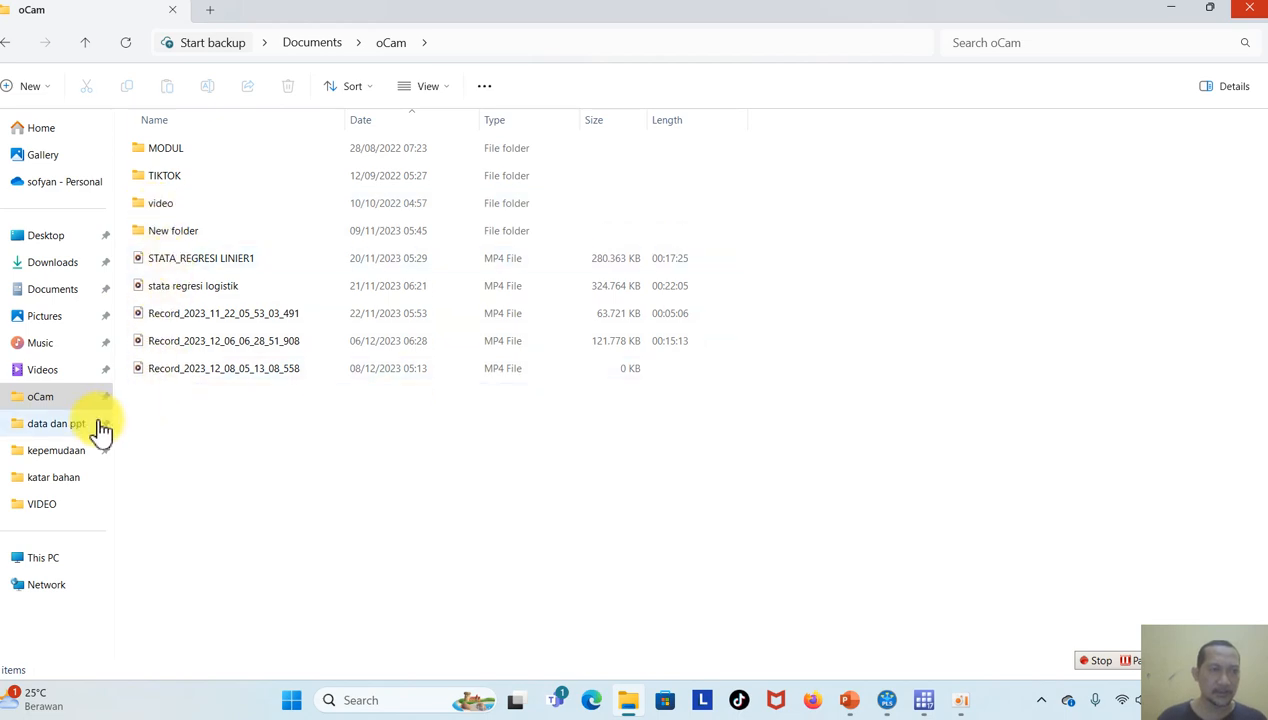
pyautogui.click(60, 290)
pyautogui.doubleClick(226, 480)
pyautogui.click(197, 148)
pyautogui.doubleClick(197, 150)
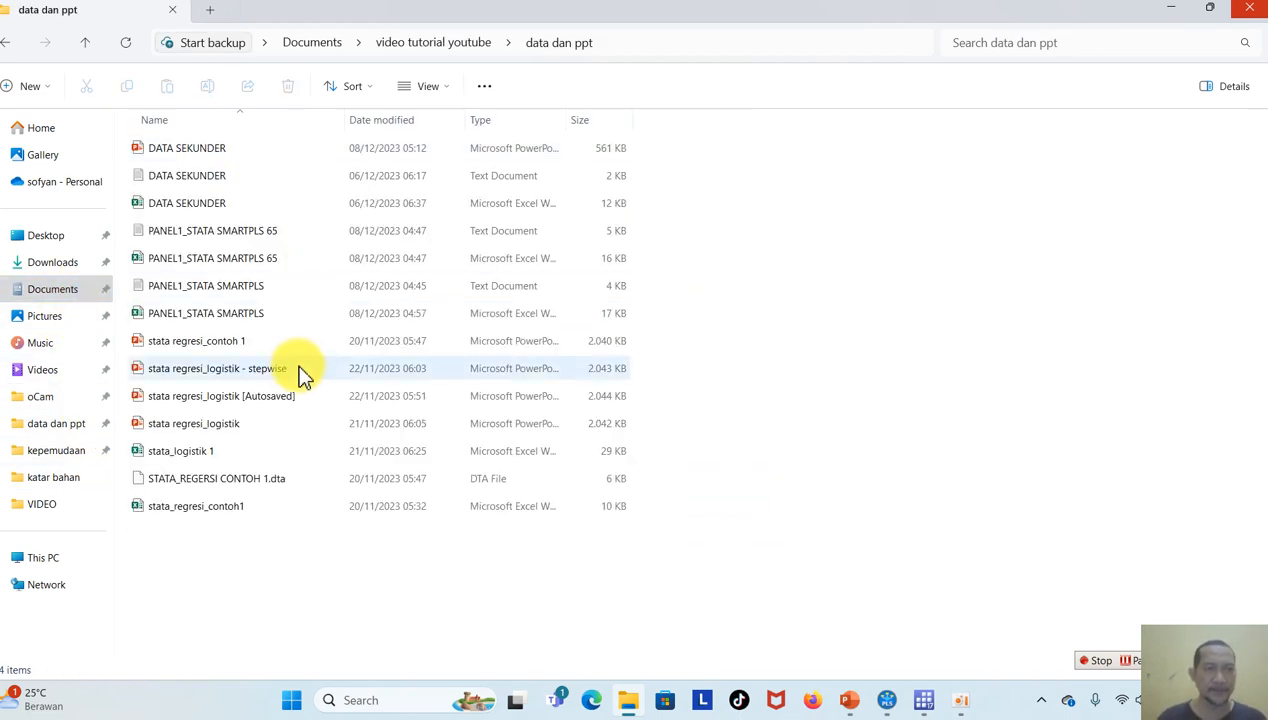
pyautogui.click(252, 314)
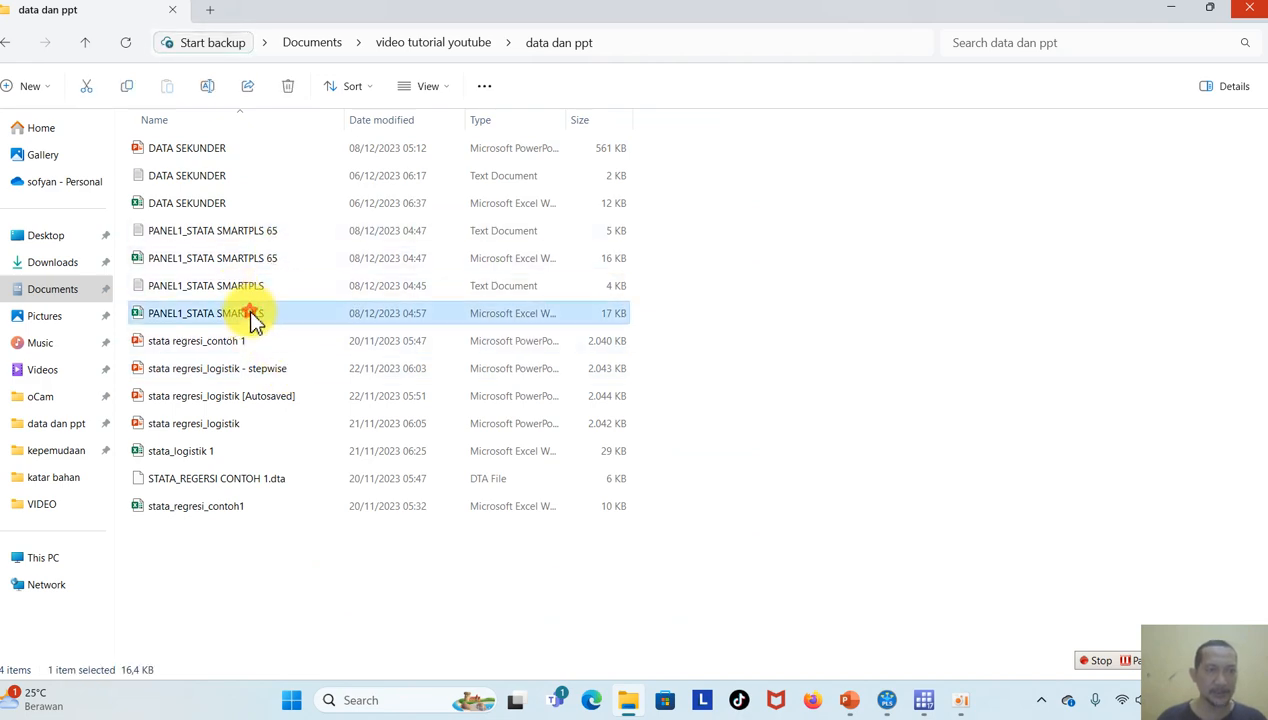
pyautogui.doubleClick(255, 318)
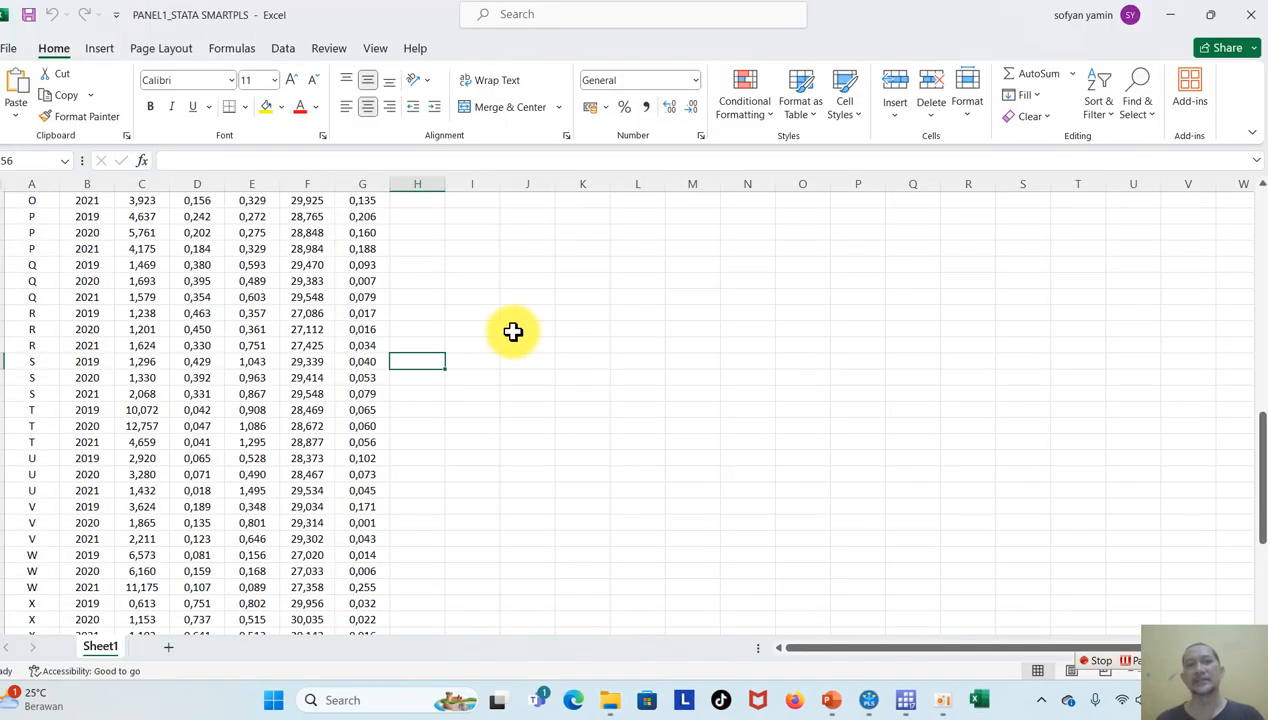
# Review the panel data down to the last row for firm CC and close the workbook.
pyautogui.moveTo(1260, 444); pyautogui.dragTo(1260, 530)
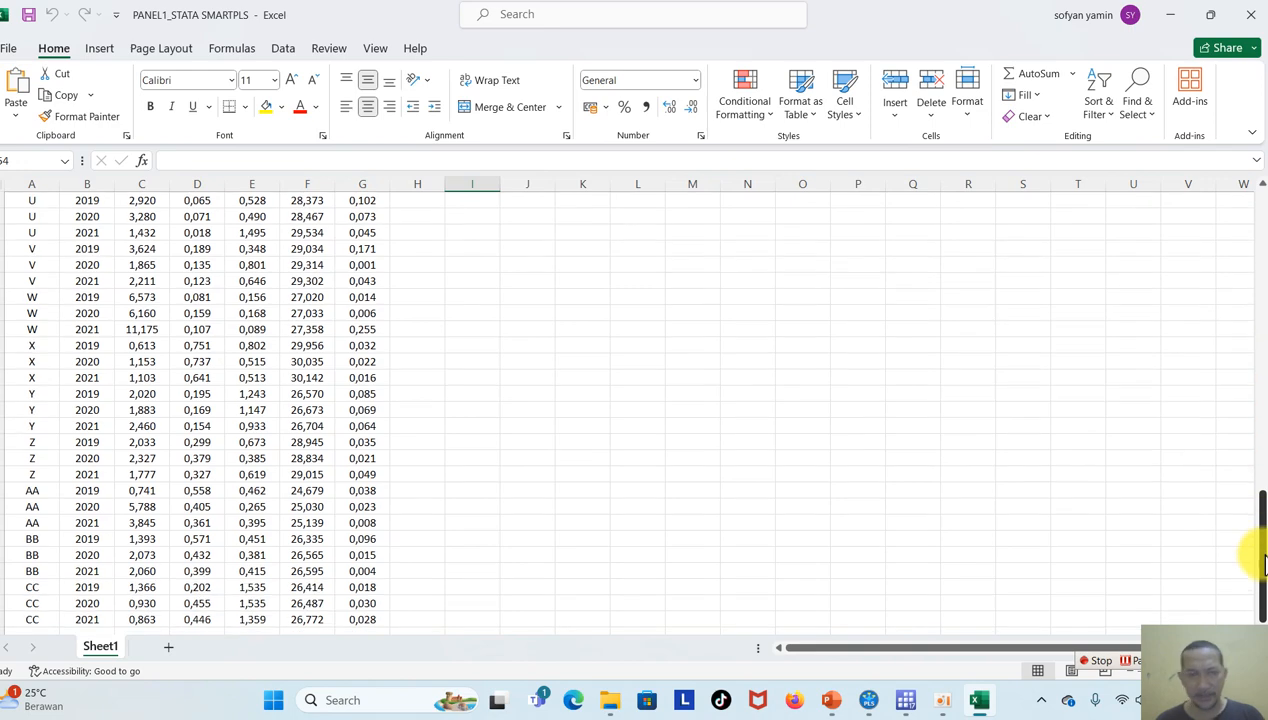
pyautogui.click(20, 622)
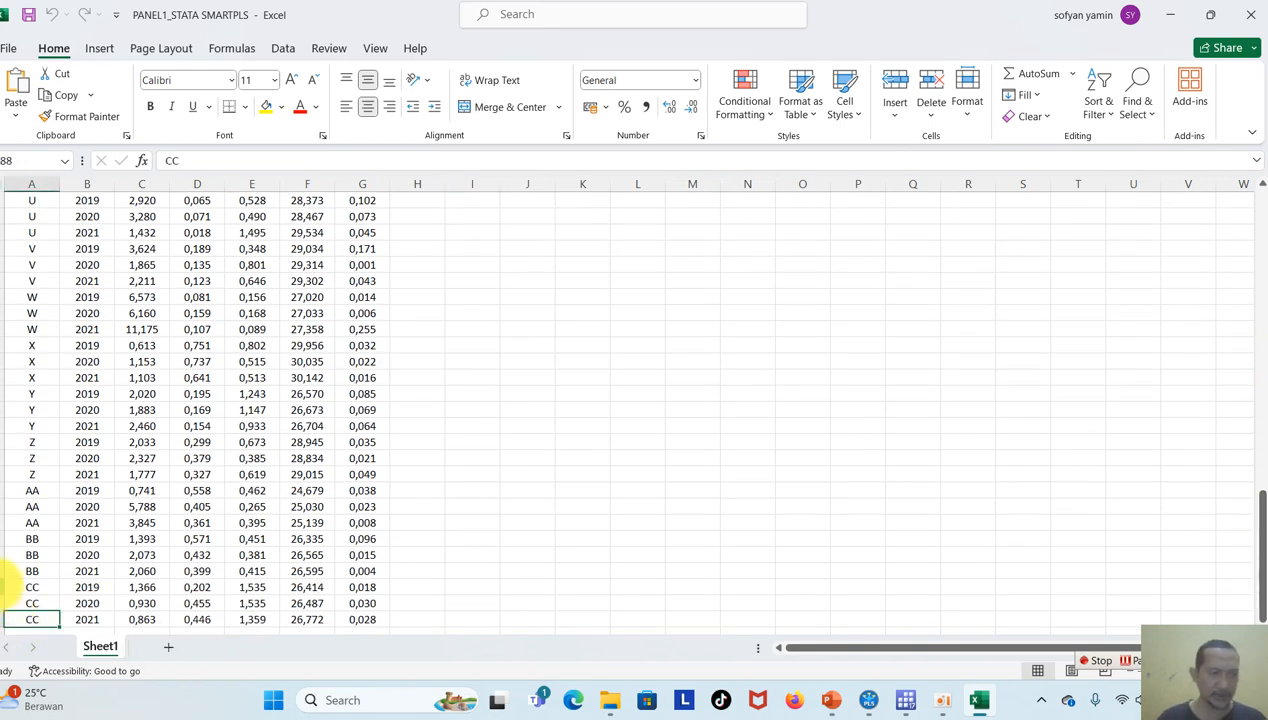
pyautogui.click(707, 361)
pyautogui.click(1250, 14)
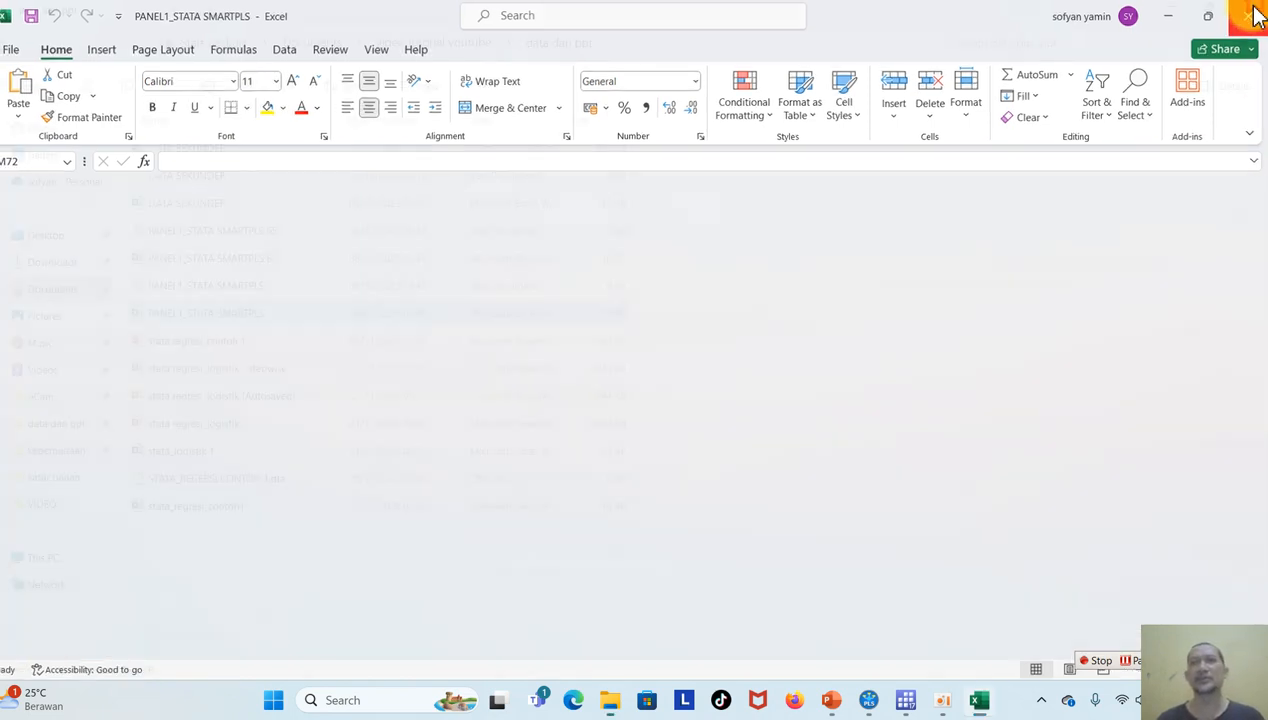
# Switch to SmartPLS, open the panel1 model of the "video panel 1" project, and run bootstrapping with 5000 subsamples.
pyautogui.click(887, 700)
pyautogui.click(60, 543)
pyautogui.doubleClick(60, 543)
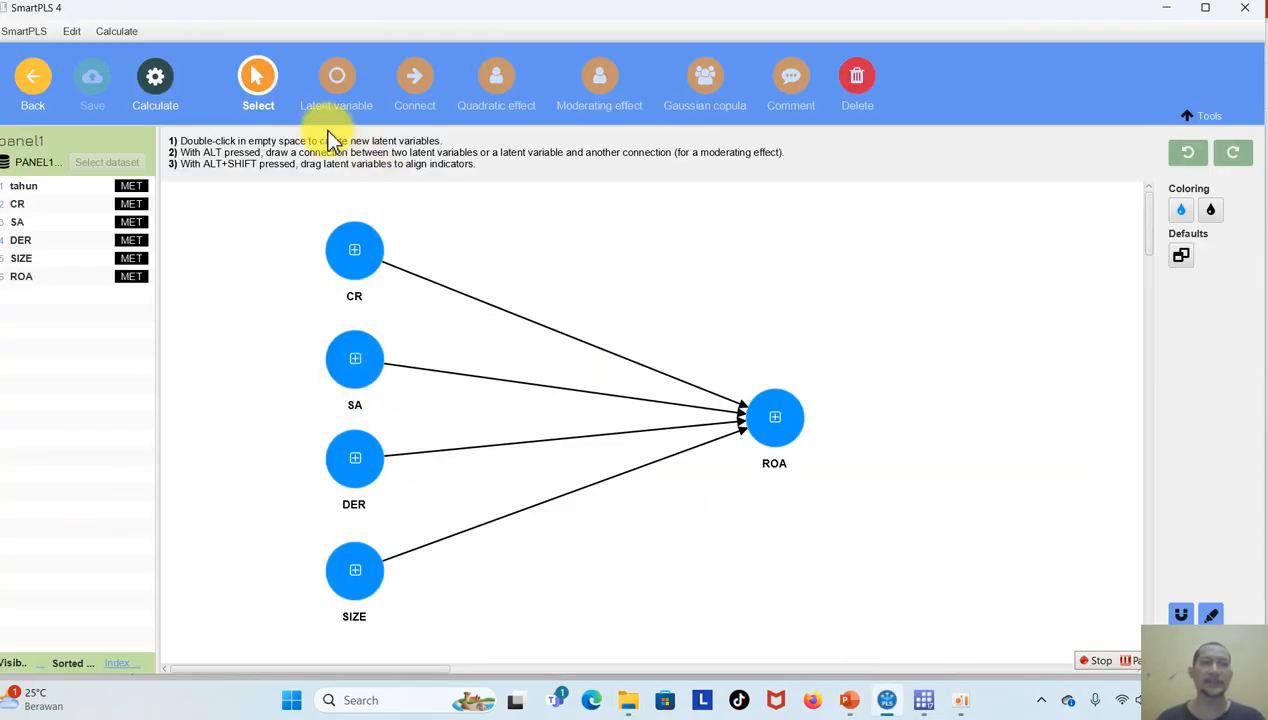
pyautogui.click(158, 82)
pyautogui.click(240, 137)
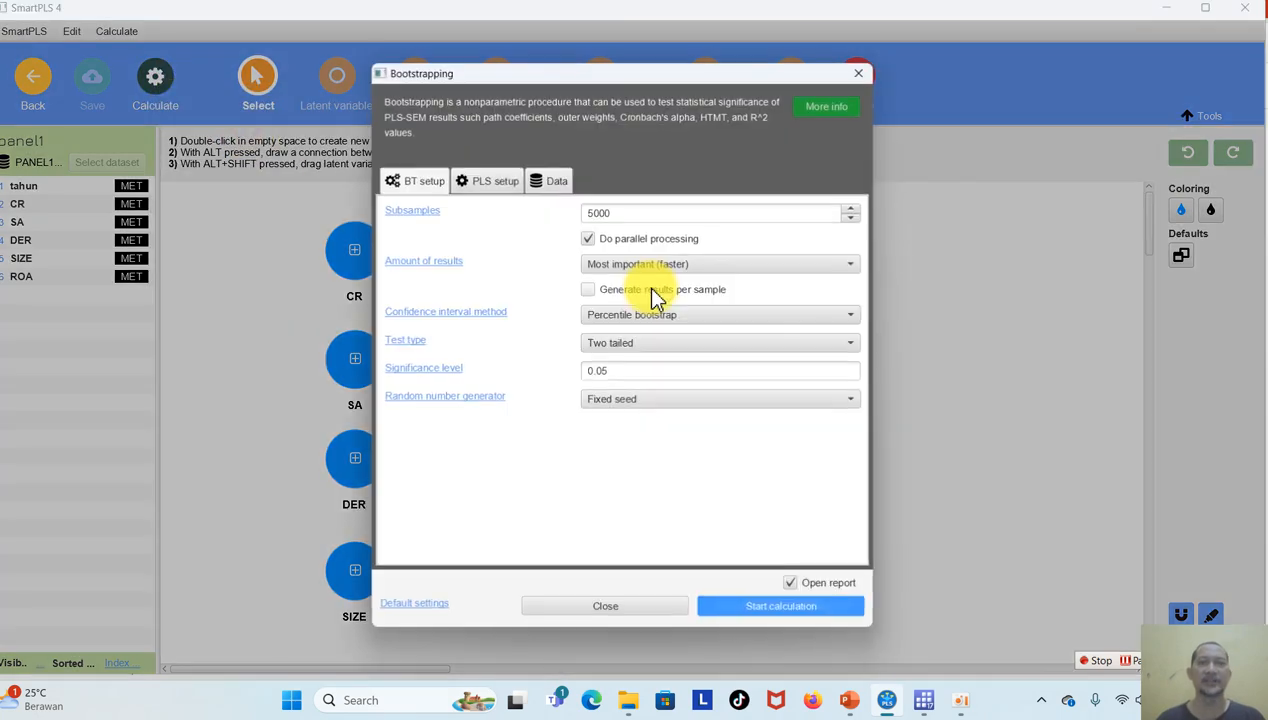
pyautogui.click(768, 609)
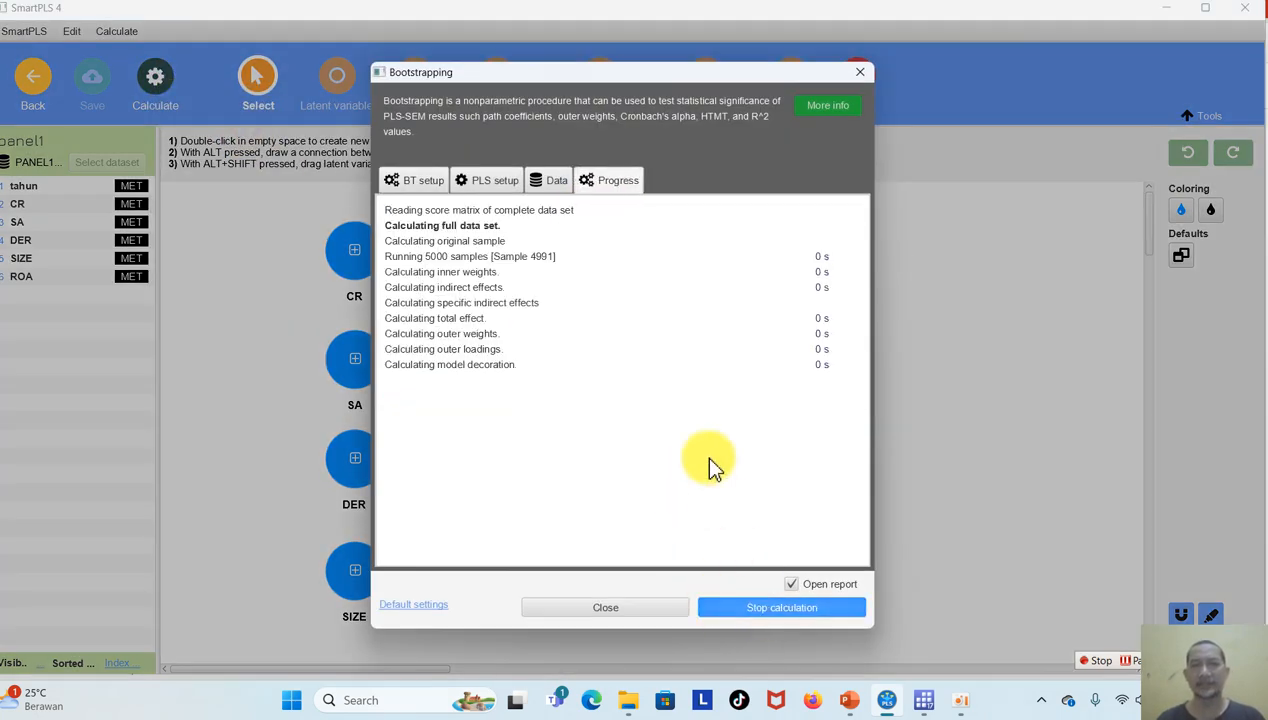
# Display path coefficients and p values for the inner model and examine the paths from CR, SA, DER and SIZE to ROA.
pyautogui.click(358, 170)
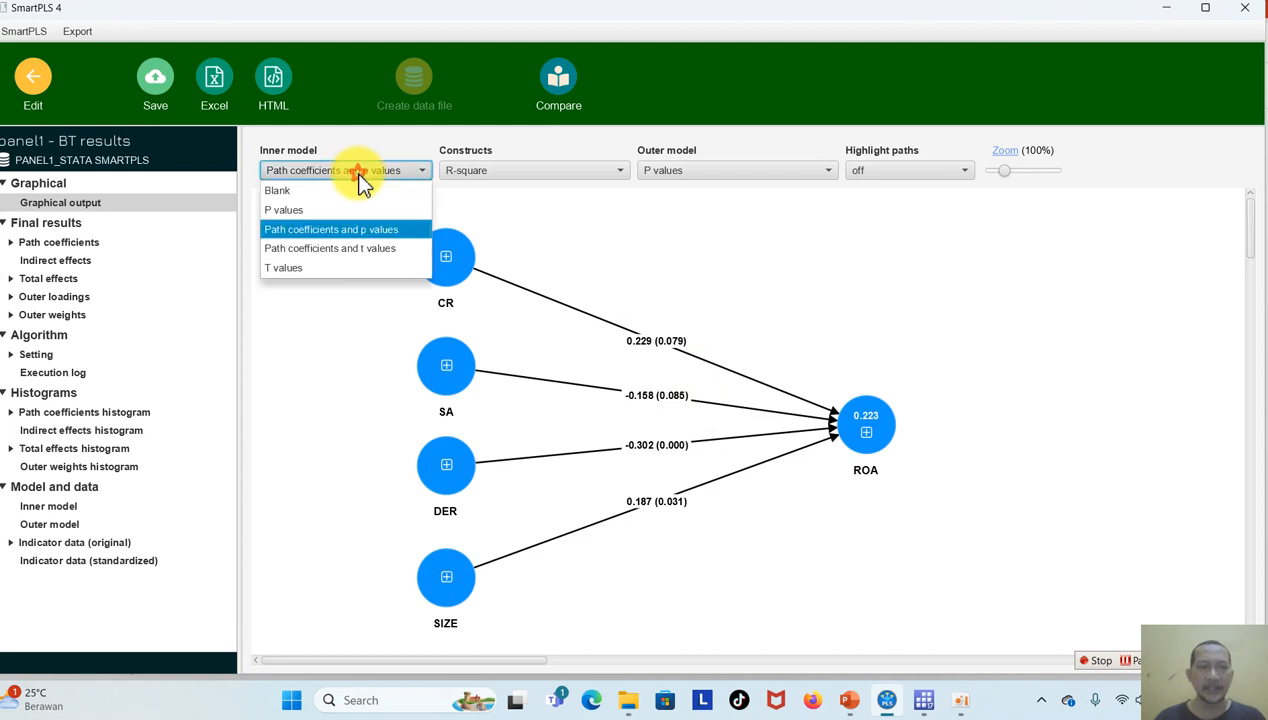
pyautogui.click(366, 232)
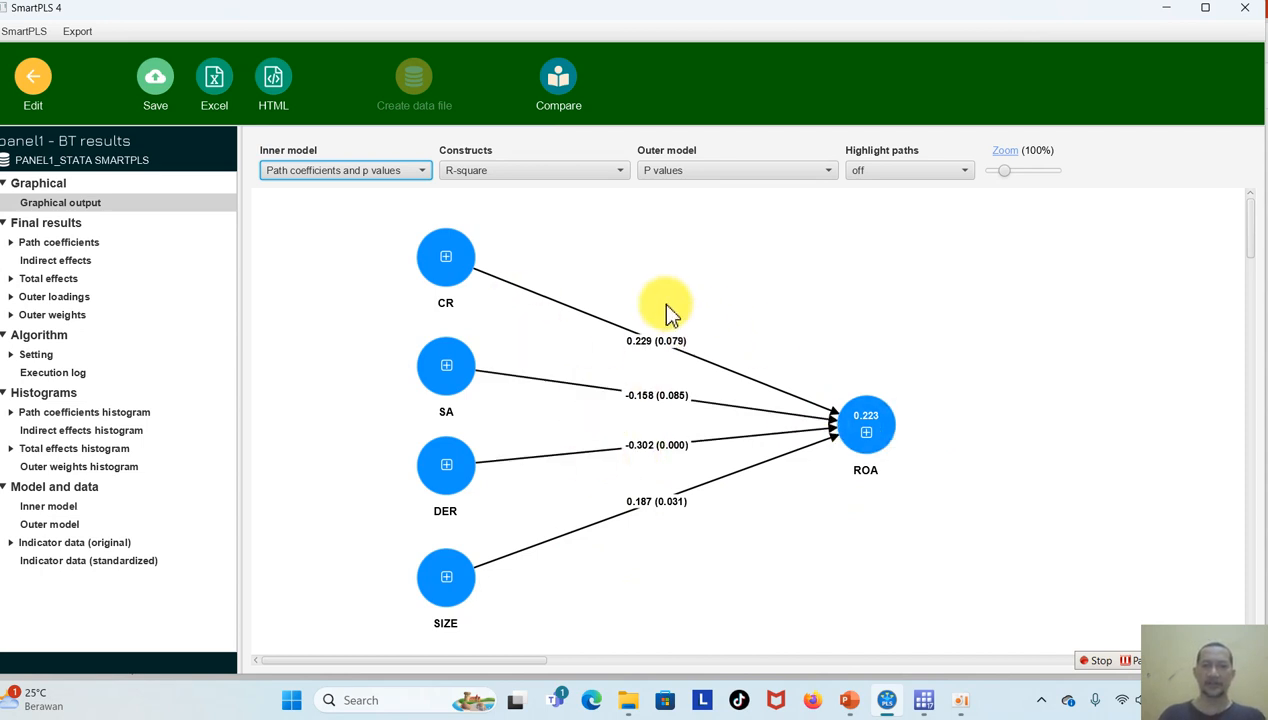
pyautogui.moveTo(472, 586)
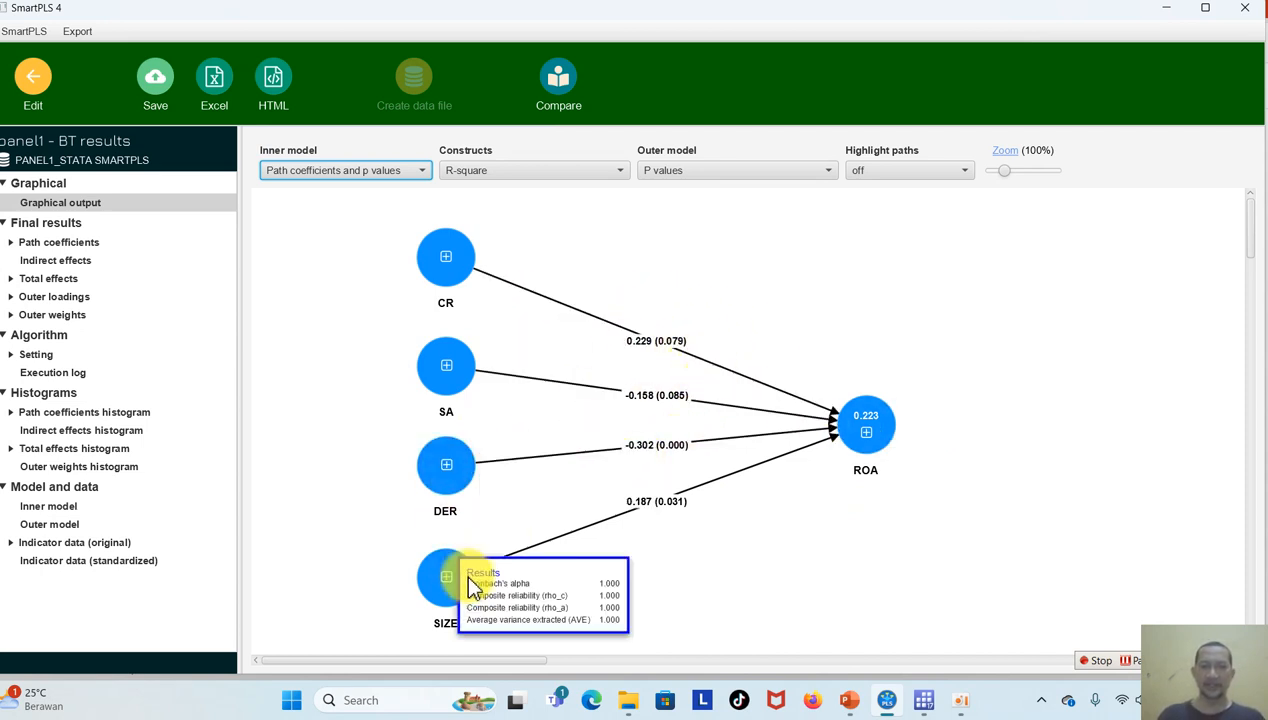
# Switch to Stata and import PANEL1_STATA SMARTPLS.xlsx with the first row as variable names, discarding the unsaved data in memory.
pyautogui.moveTo(925, 706)
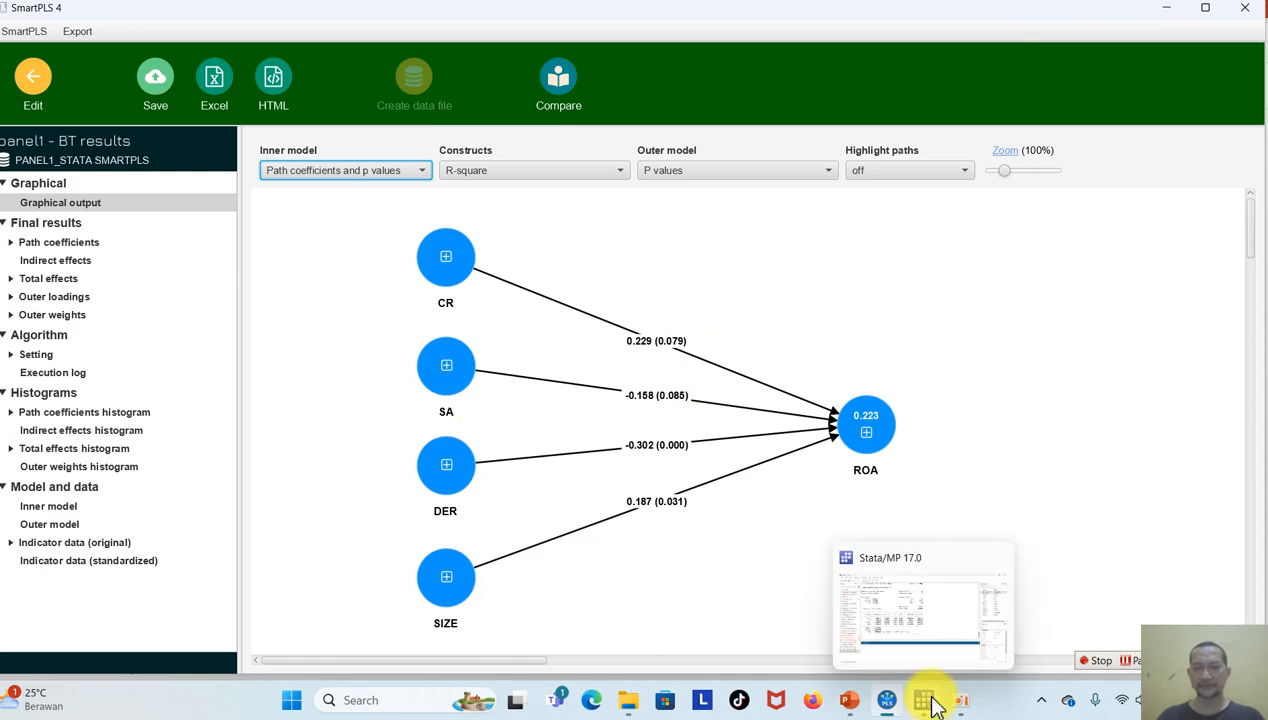
pyautogui.click(925, 702)
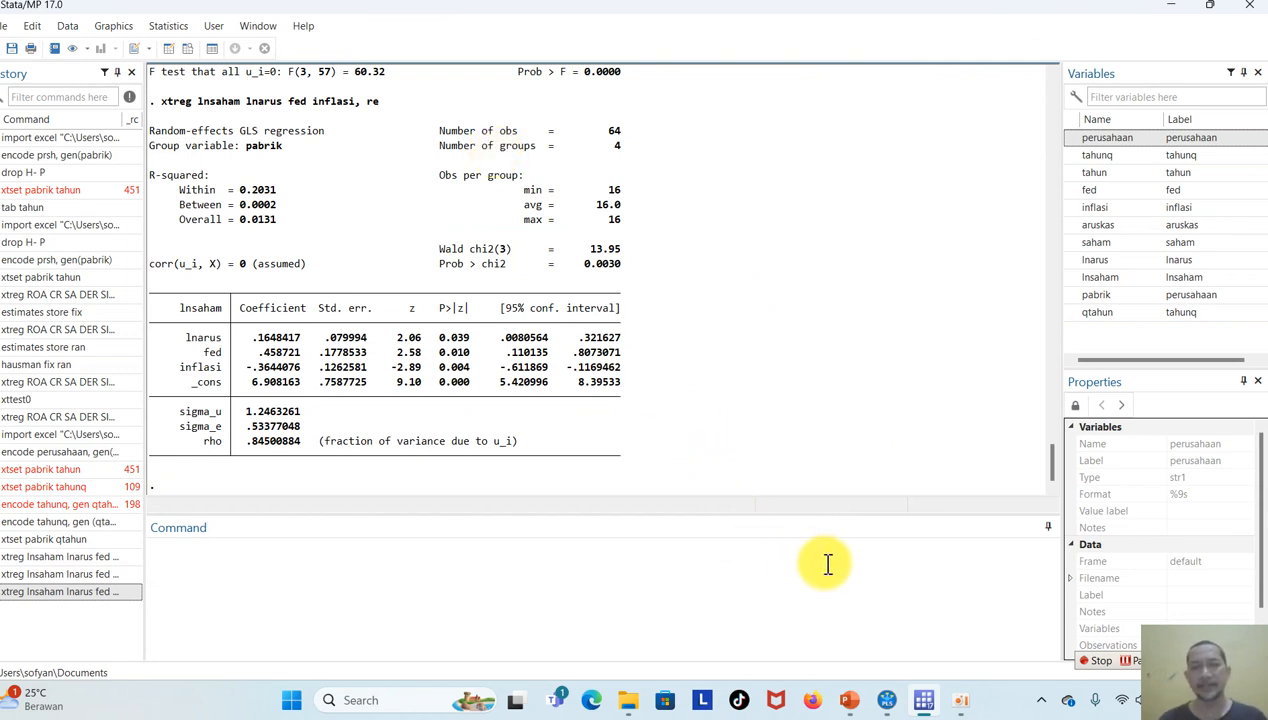
pyautogui.click(7, 27)
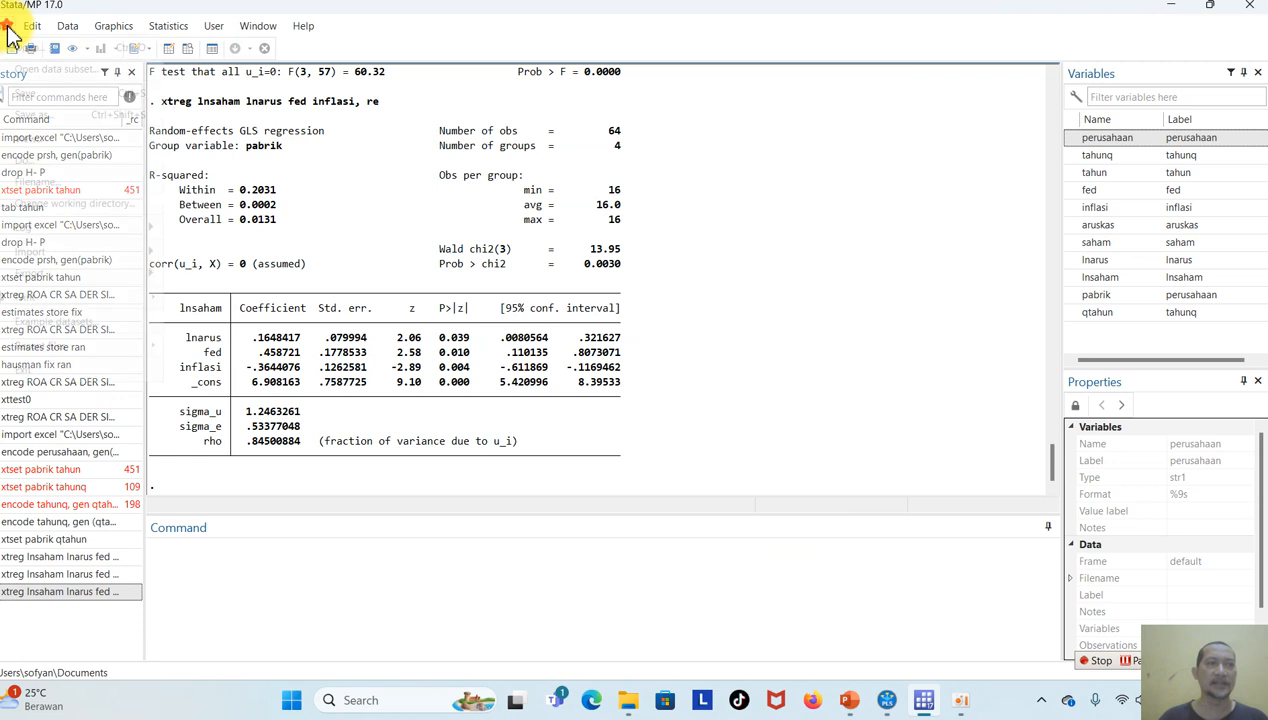
pyautogui.moveTo(125, 253)
pyautogui.click(295, 252)
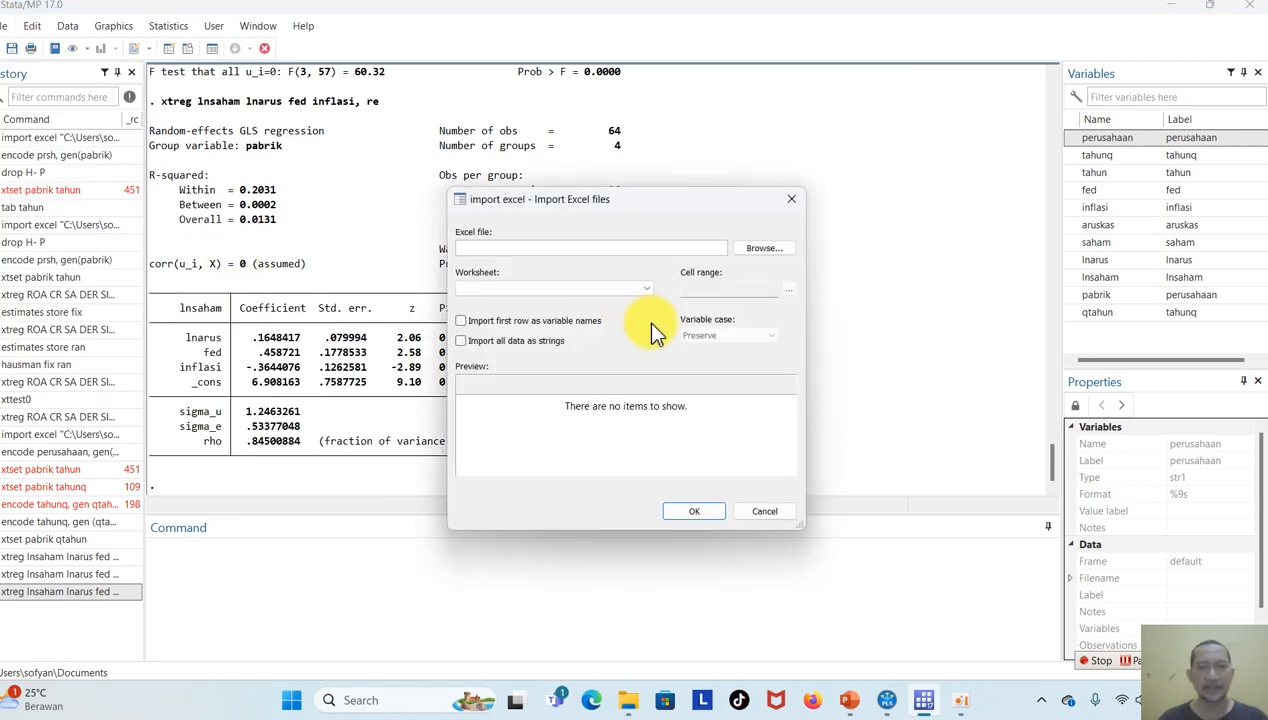
pyautogui.click(590, 322)
pyautogui.click(770, 250)
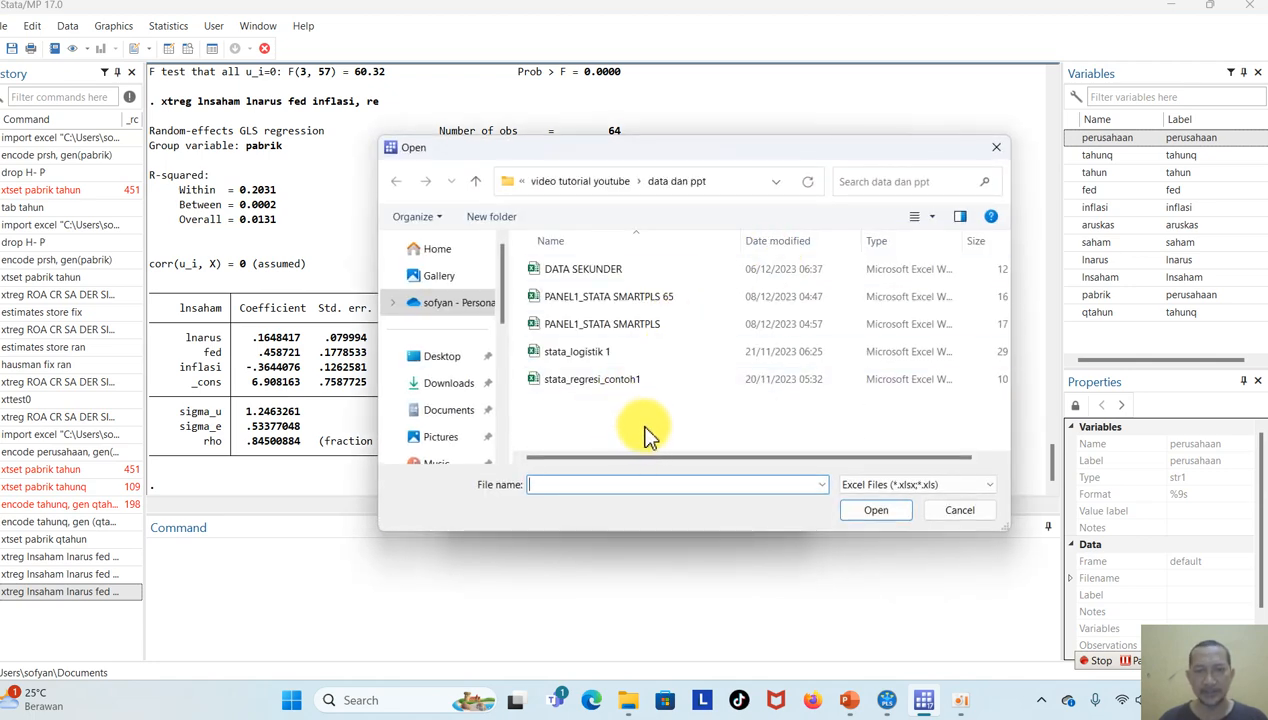
pyautogui.doubleClick(648, 338)
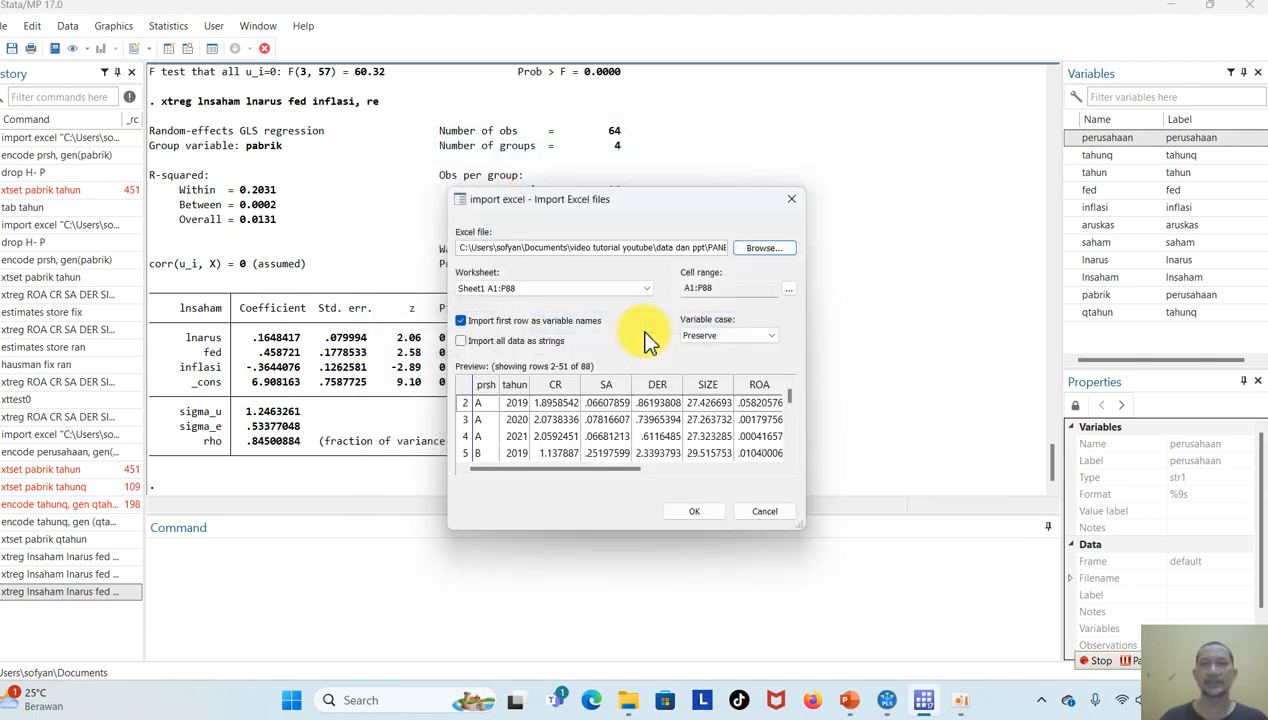
pyautogui.click(700, 513)
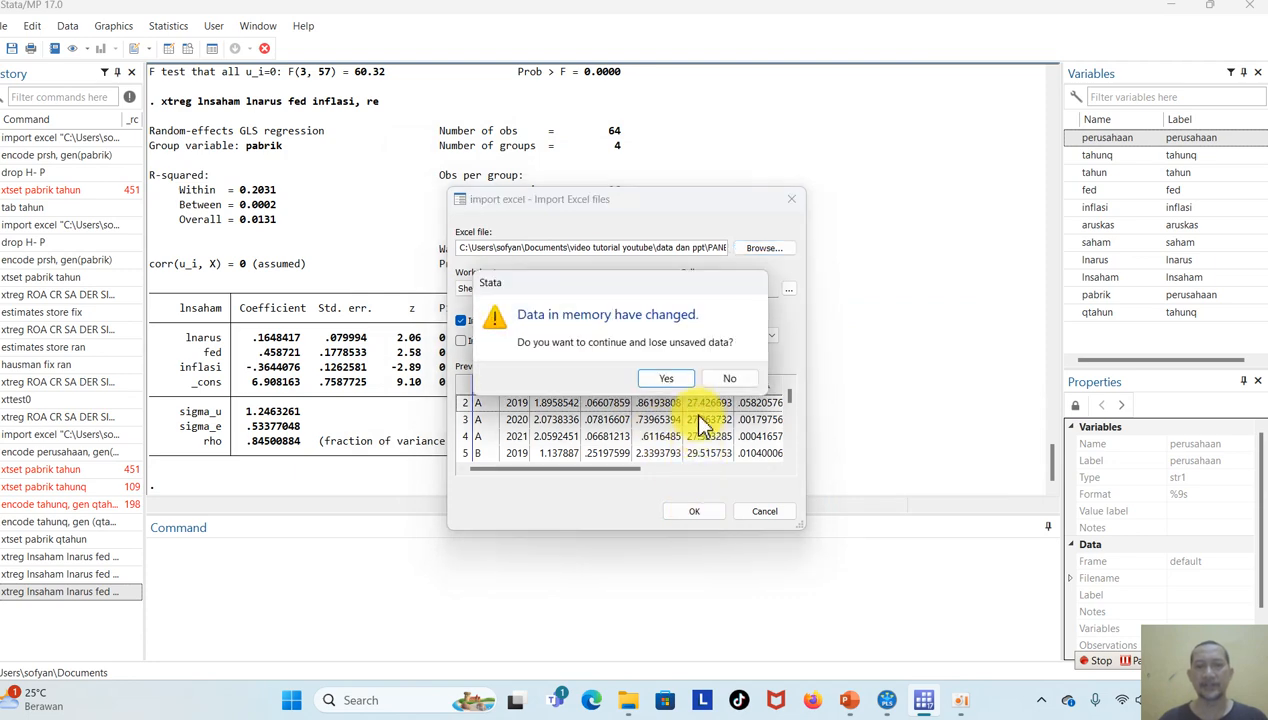
pyautogui.click(670, 378)
# Drop the empty variables H through P from the dataset.
pyautogui.click(382, 590)
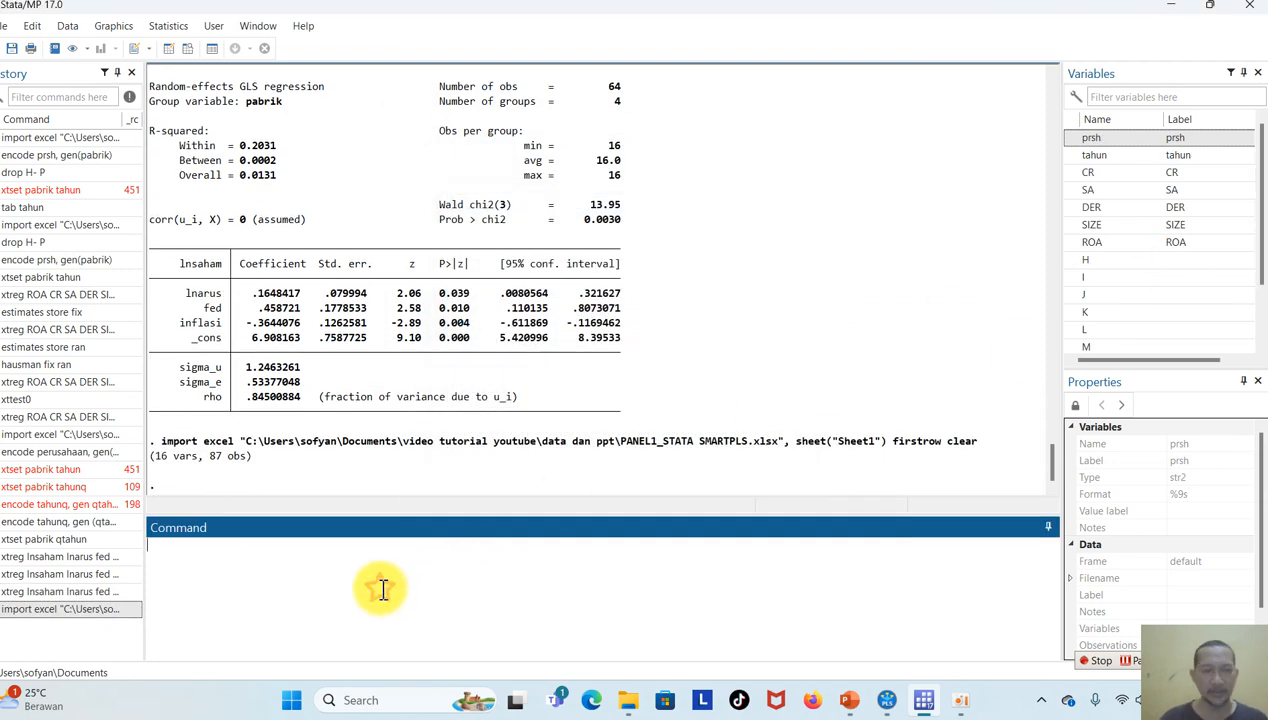
pyautogui.write('drop')
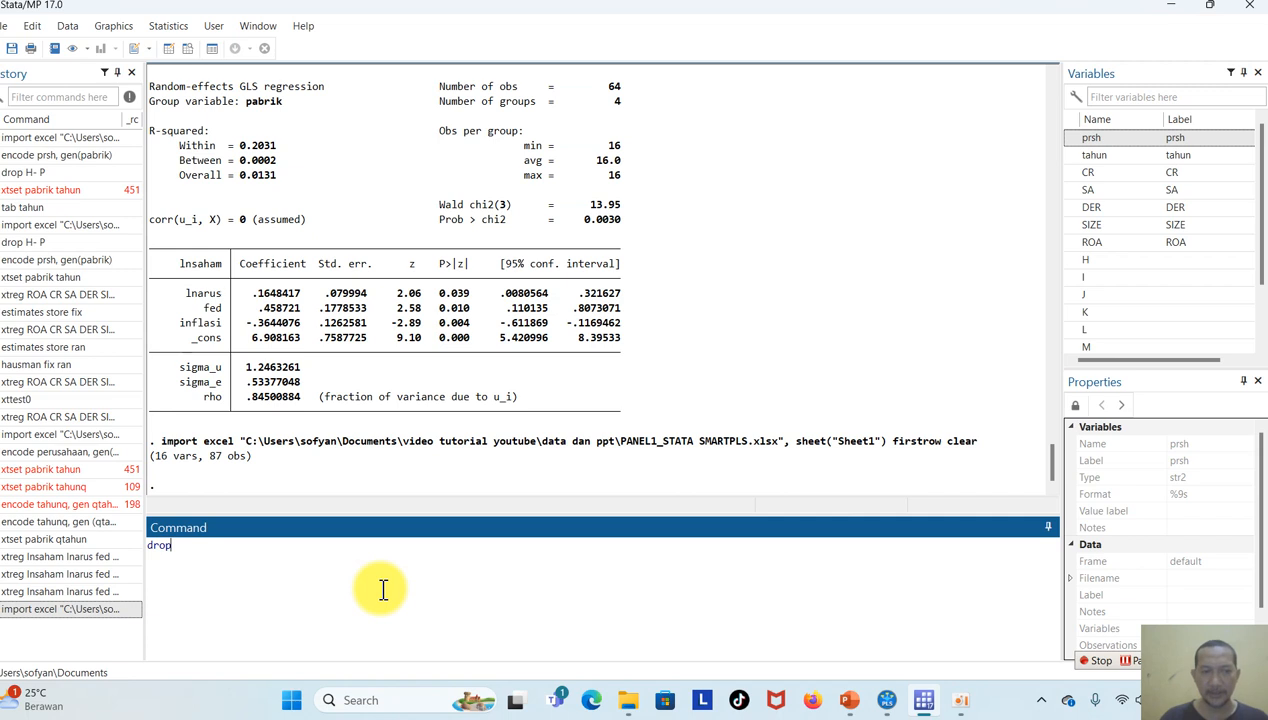
pyautogui.doubleClick(1156, 262)
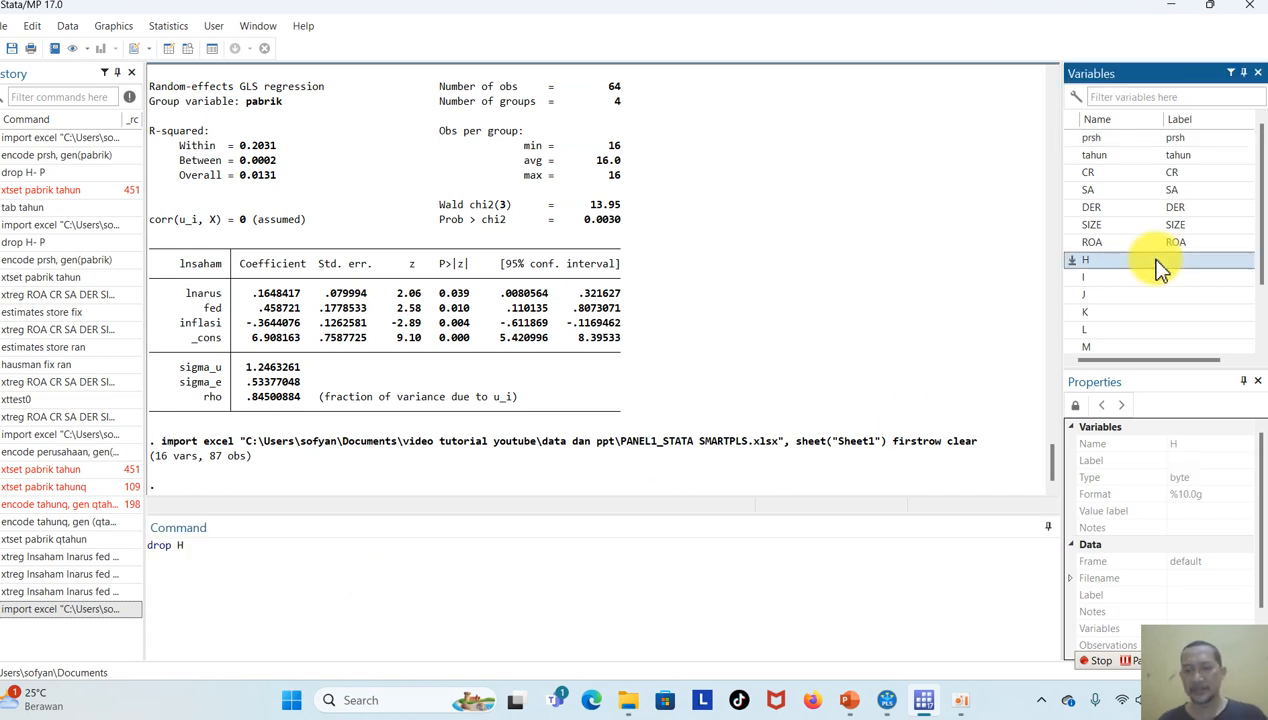
pyautogui.write('-')
pyautogui.scroll(-2, 1158, 275)
pyautogui.click(1130, 330)
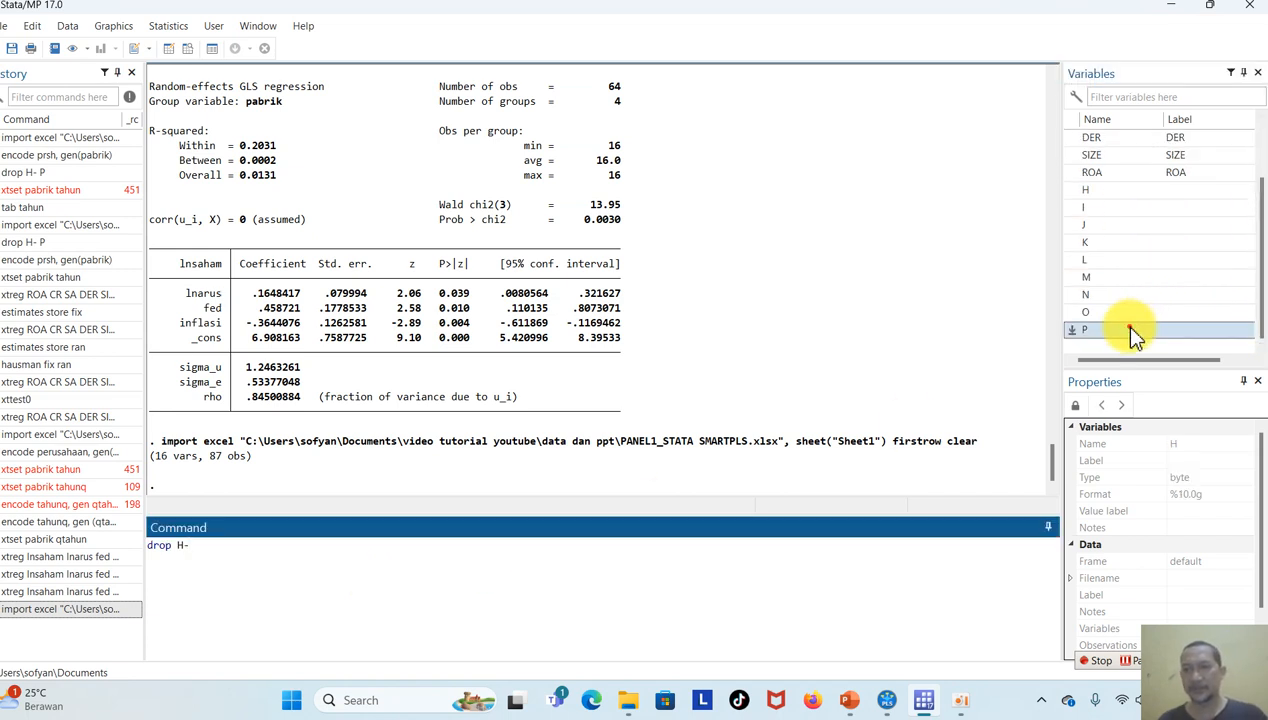
pyautogui.doubleClick(1130, 330)
pyautogui.press('Return')
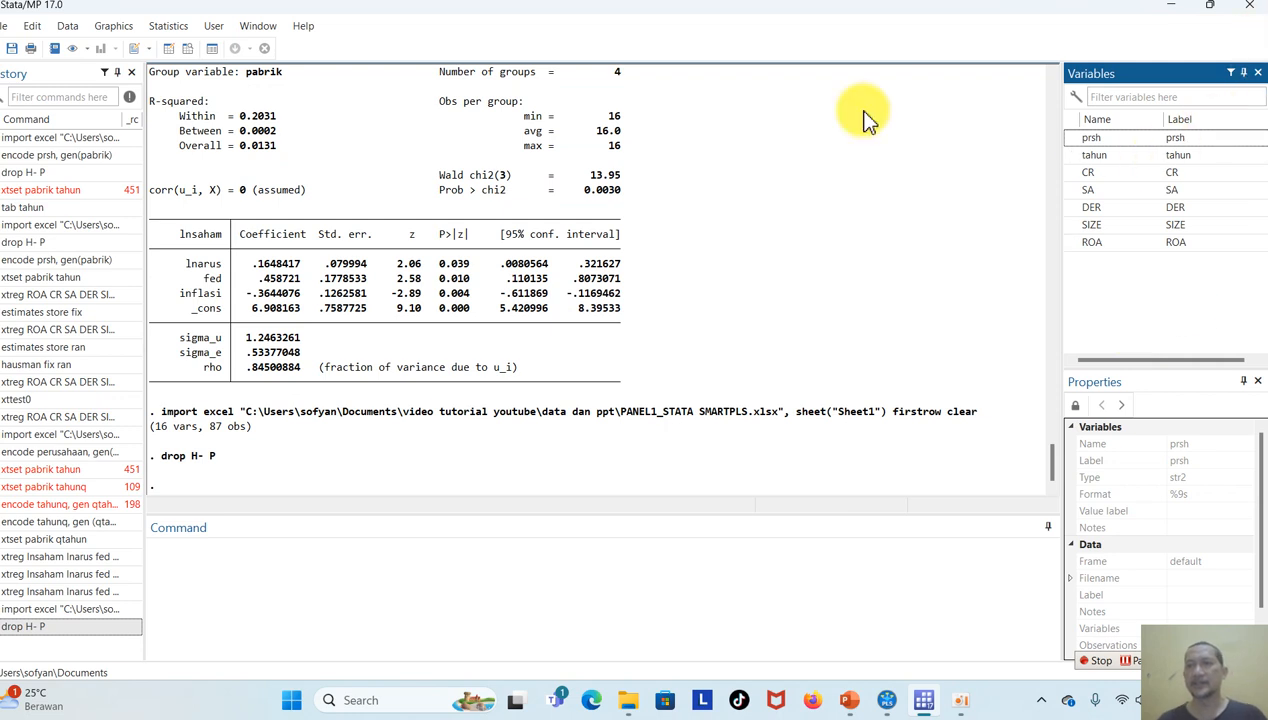
# Save the dataset as "panel 1 smartpls versus stata" in the "data dan ppt" folder.
pyautogui.click(5, 26)
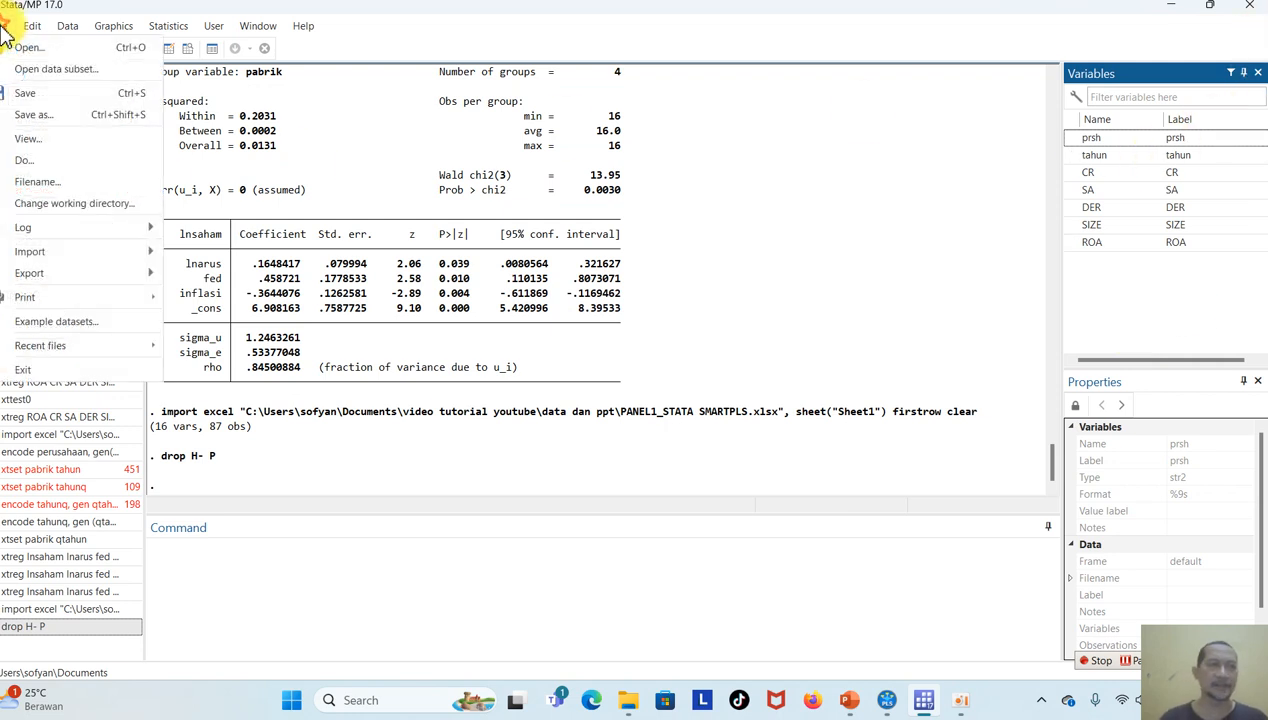
pyautogui.click(88, 124)
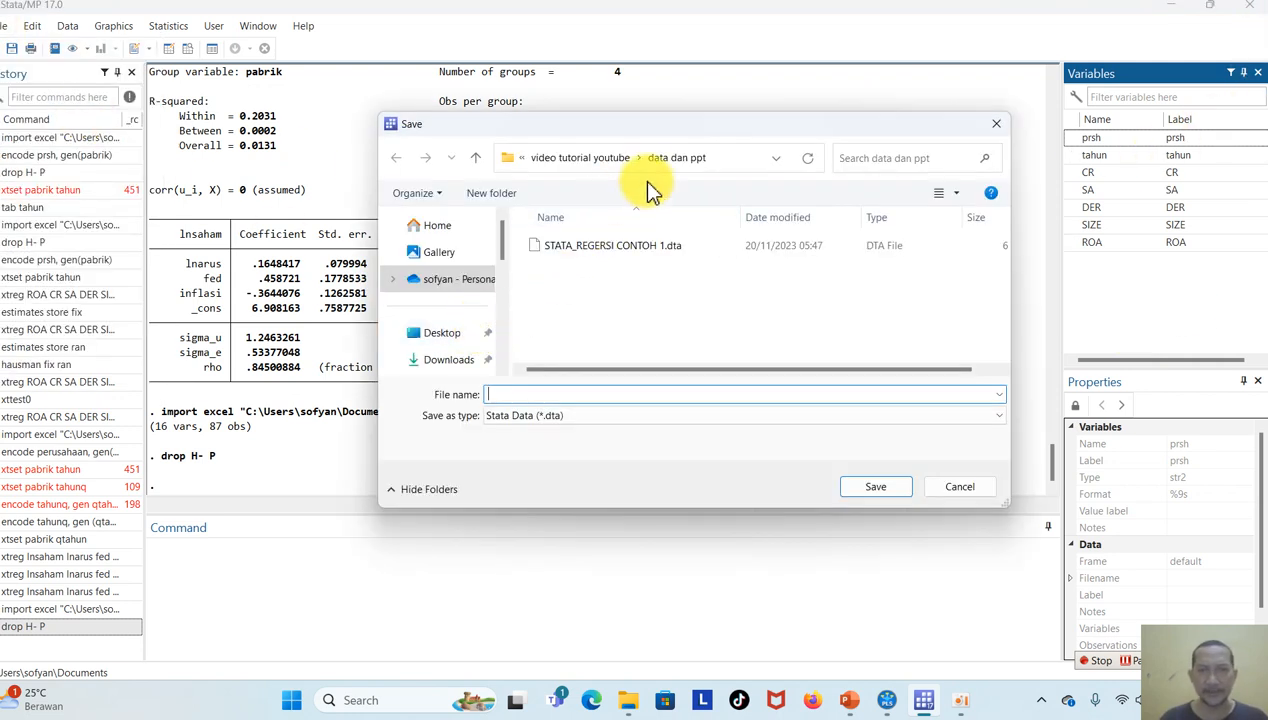
pyautogui.write('panel 1 smartpls versus sta')
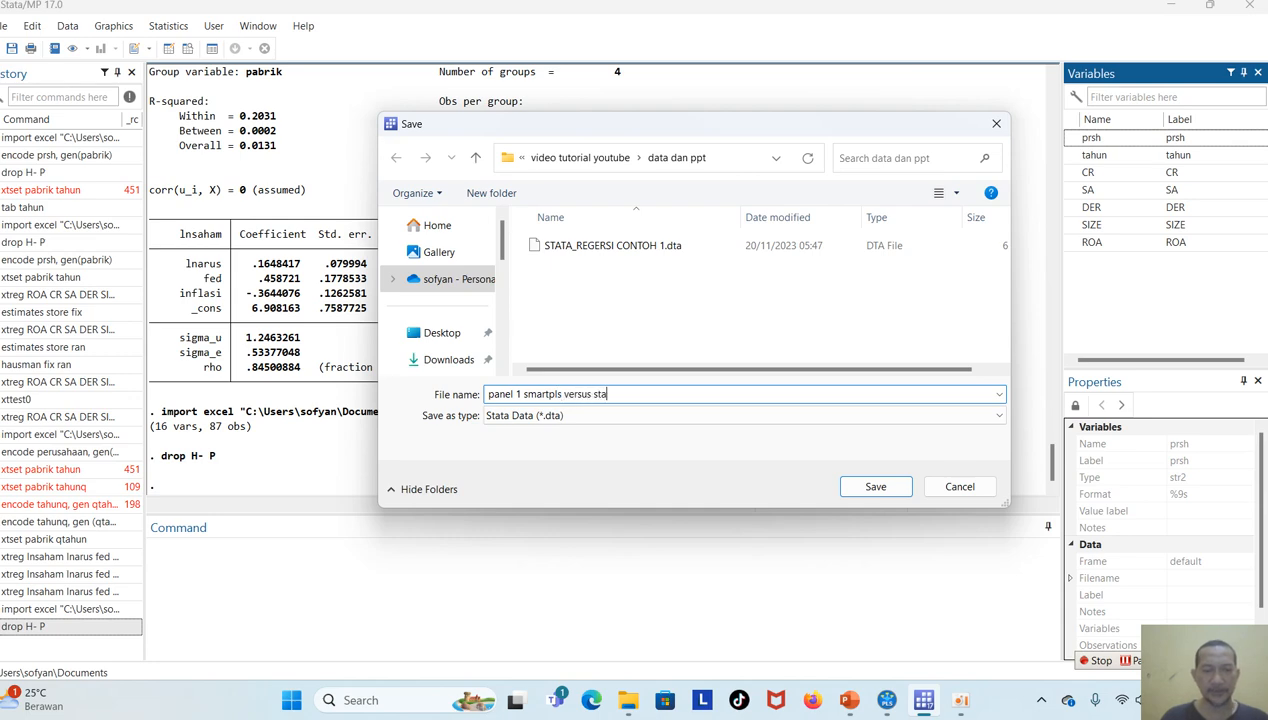
pyautogui.press('Return')
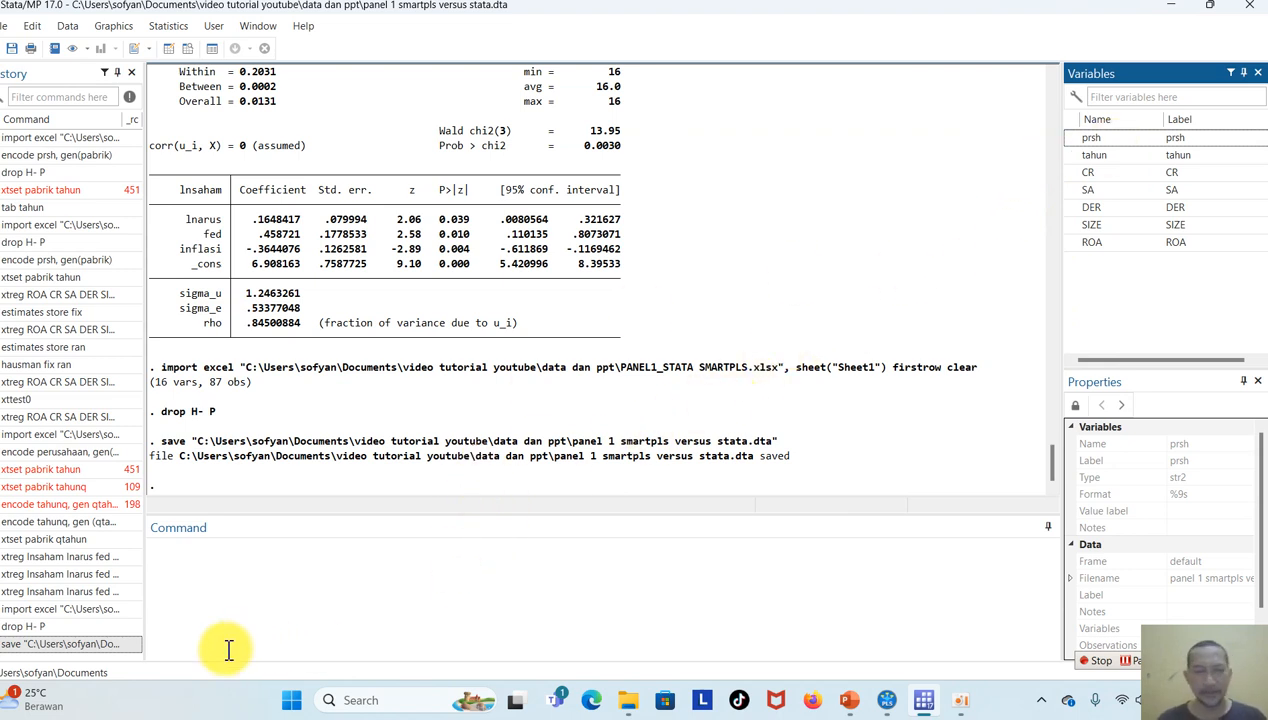
# Encode prsh into a new variable named perusahaan and check it in the Data Editor.
pyautogui.click(242, 585)
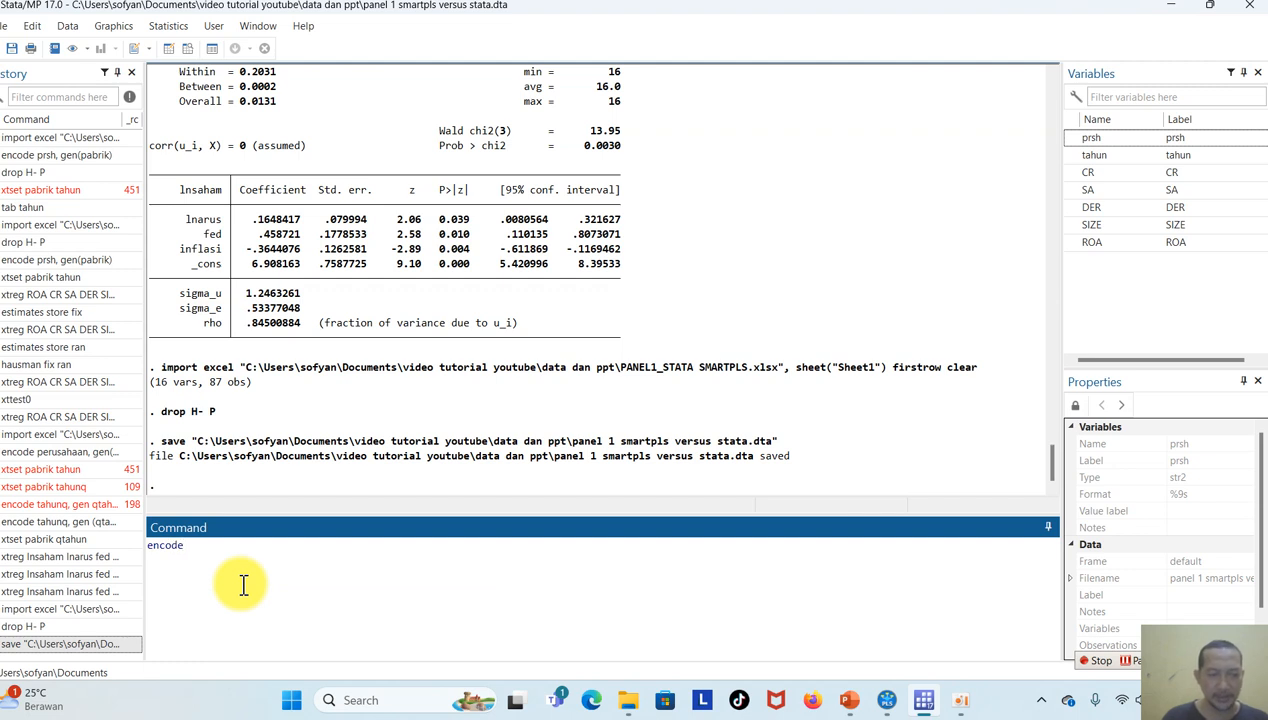
pyautogui.click(1099, 141)
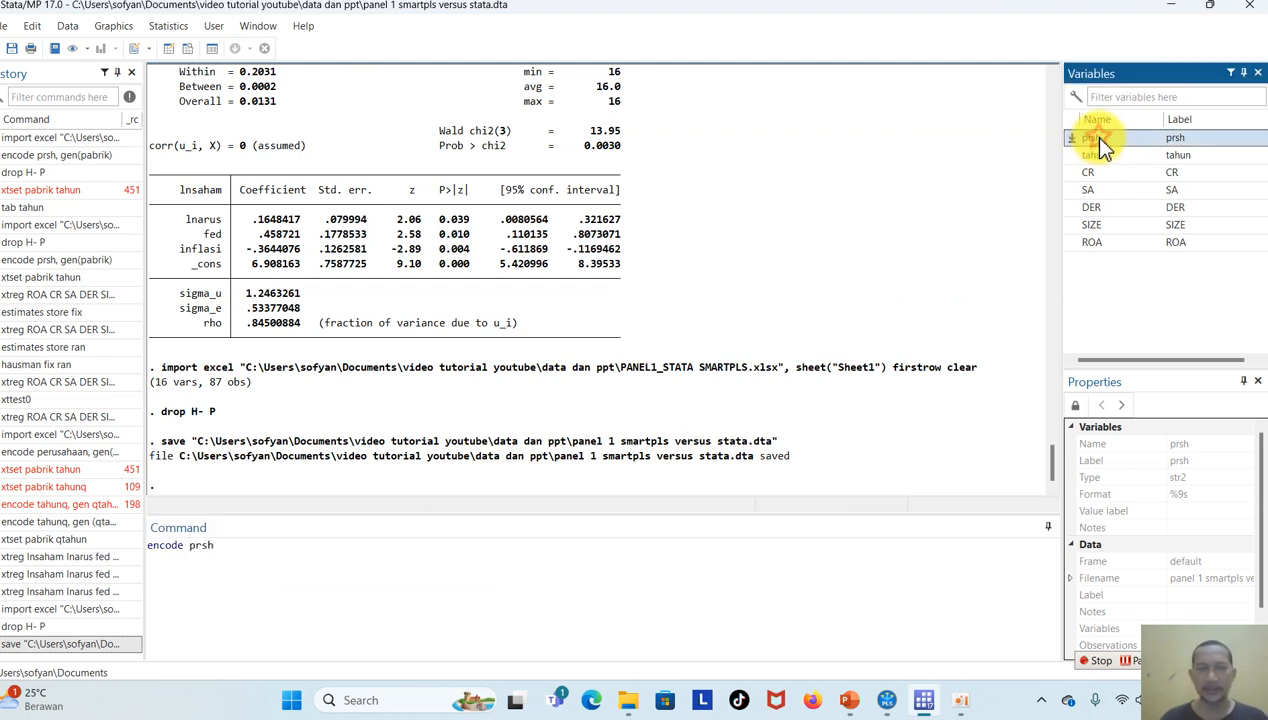
pyautogui.write(', gen(perusahaan')
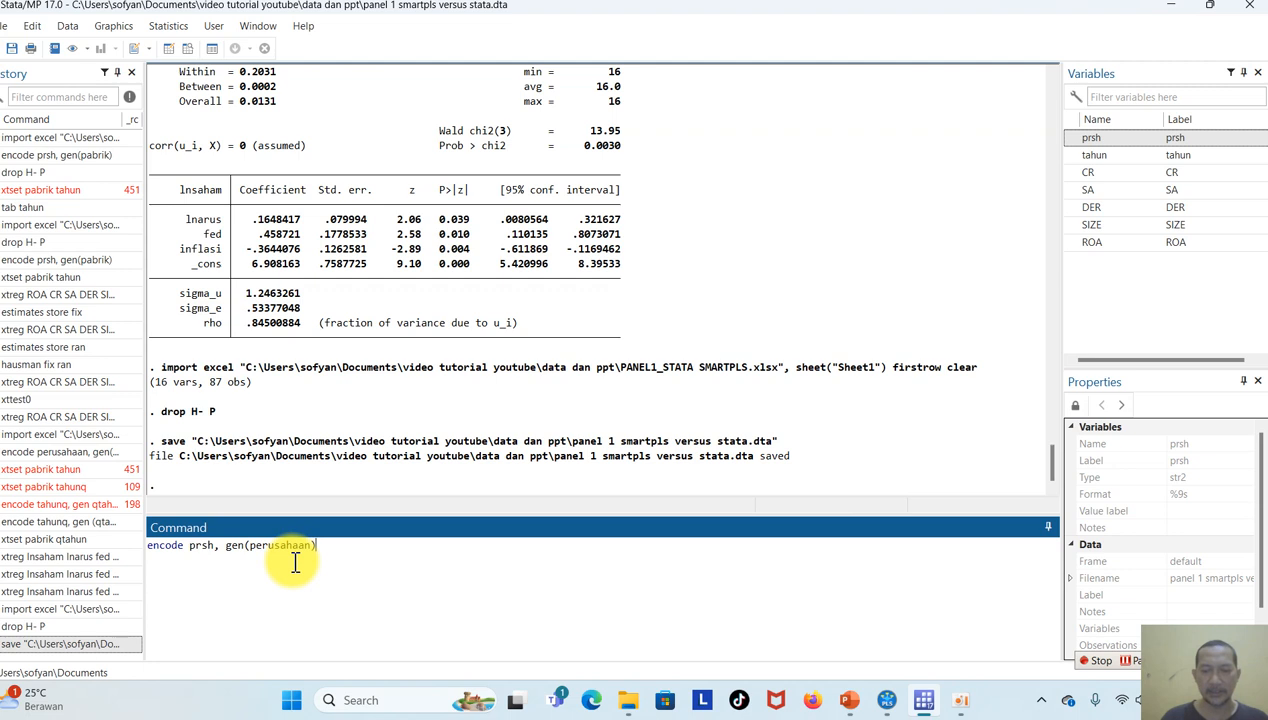
pyautogui.press('Return')
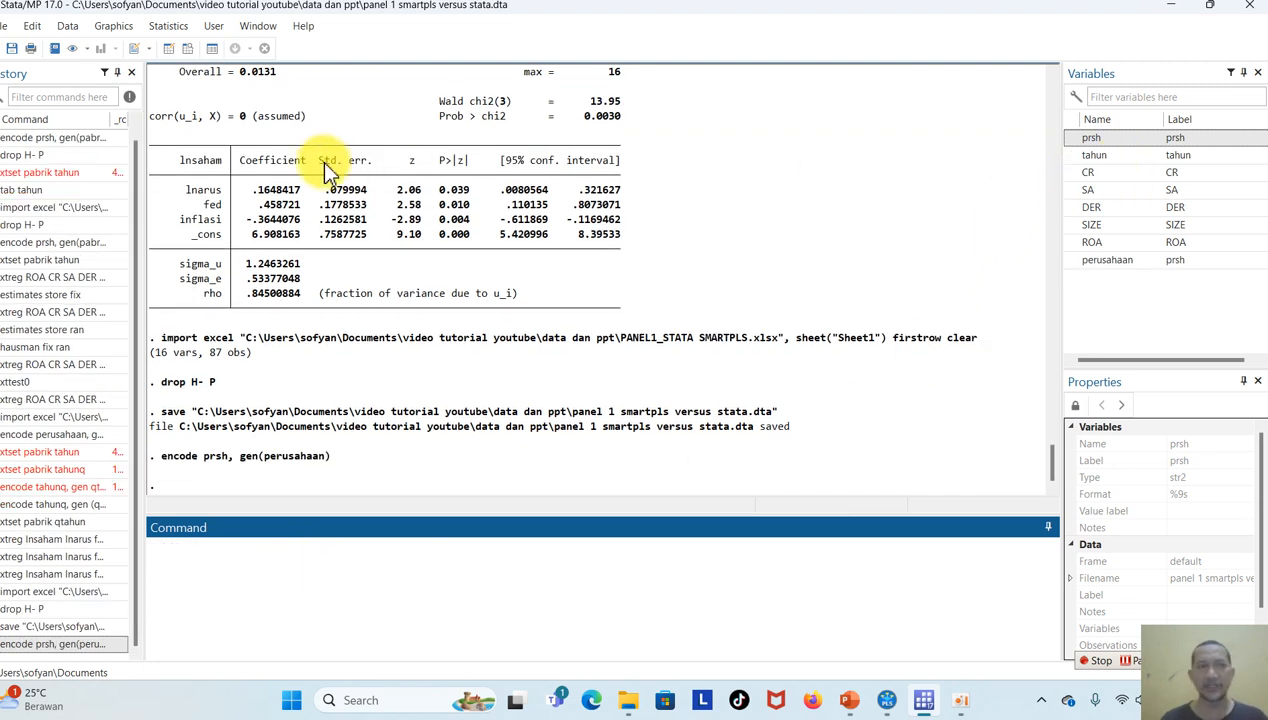
pyautogui.click(170, 47)
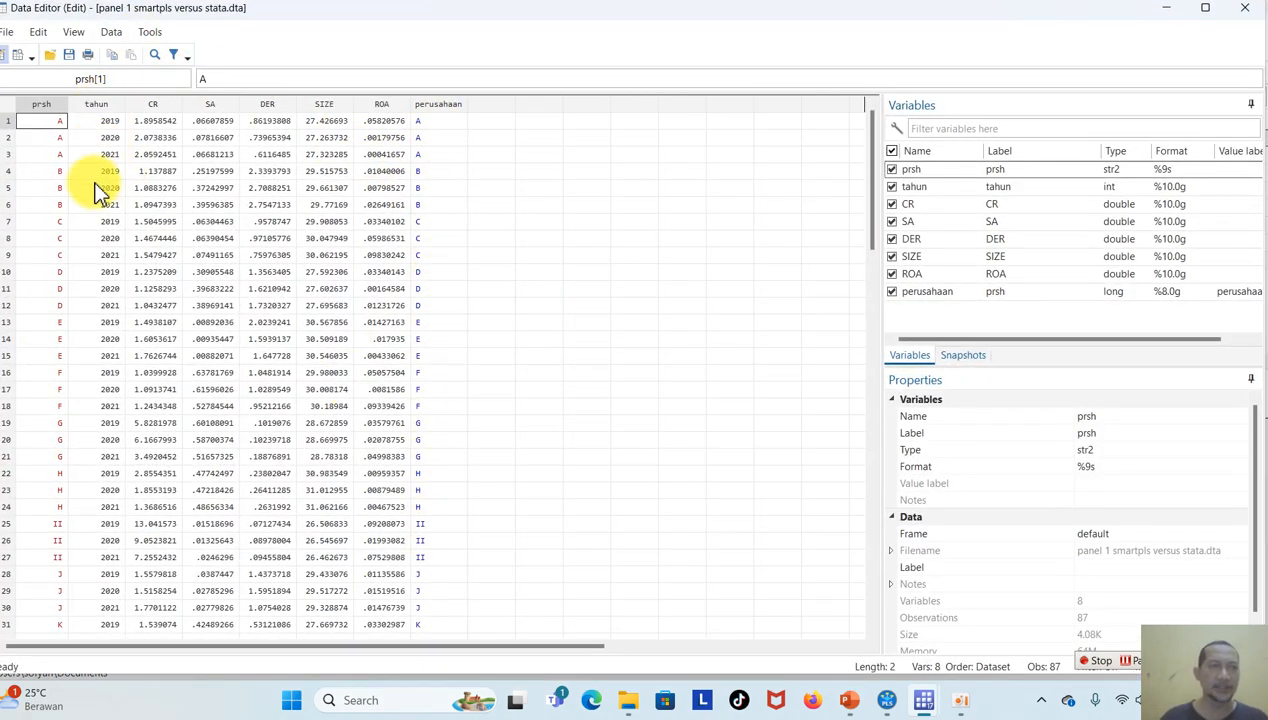
pyautogui.click(1232, 10)
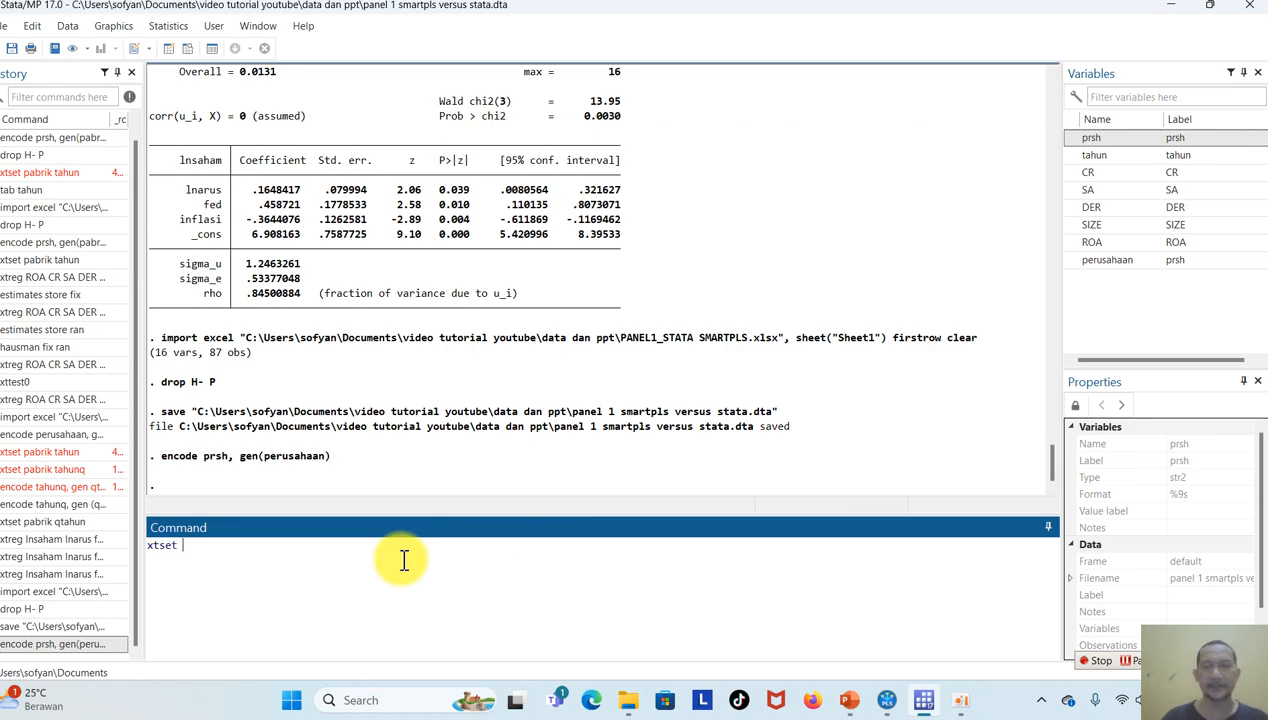
# Declare the dataset as panel data with xtset, using perusahaan as panel variable and tahun as time variable.
pyautogui.click(1105, 260)
pyautogui.click(1108, 156)
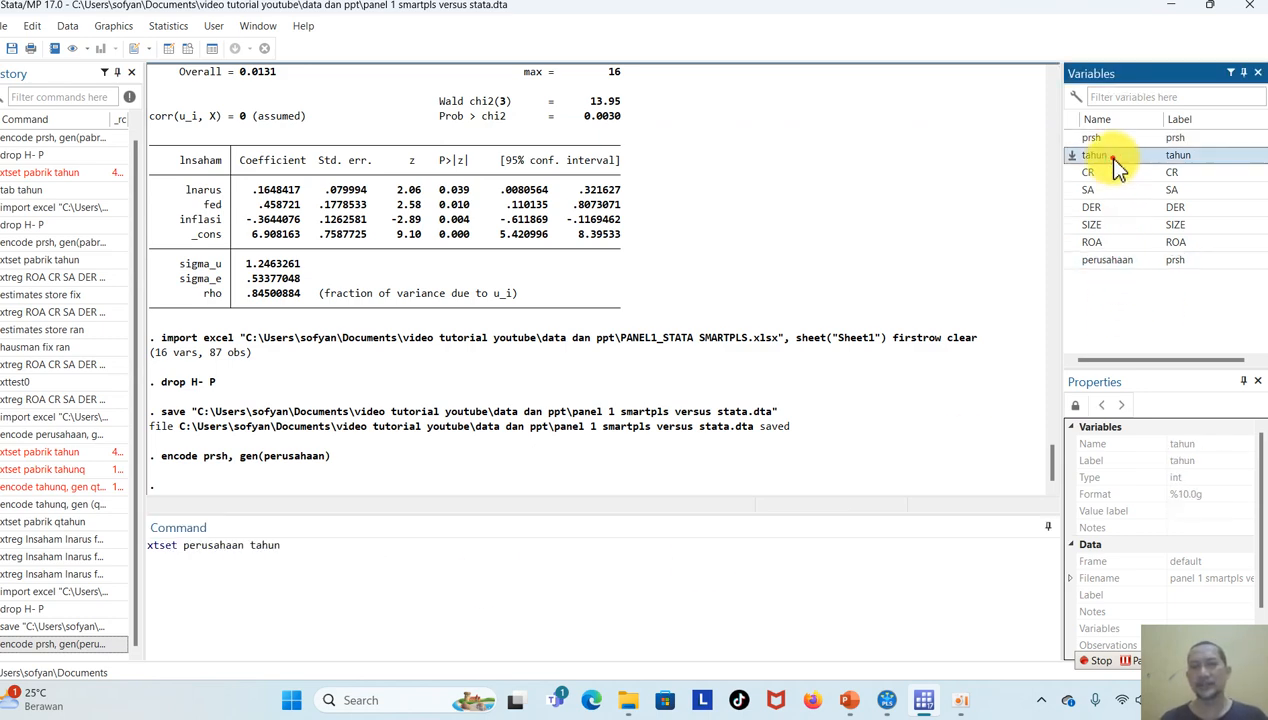
pyautogui.press('Return')
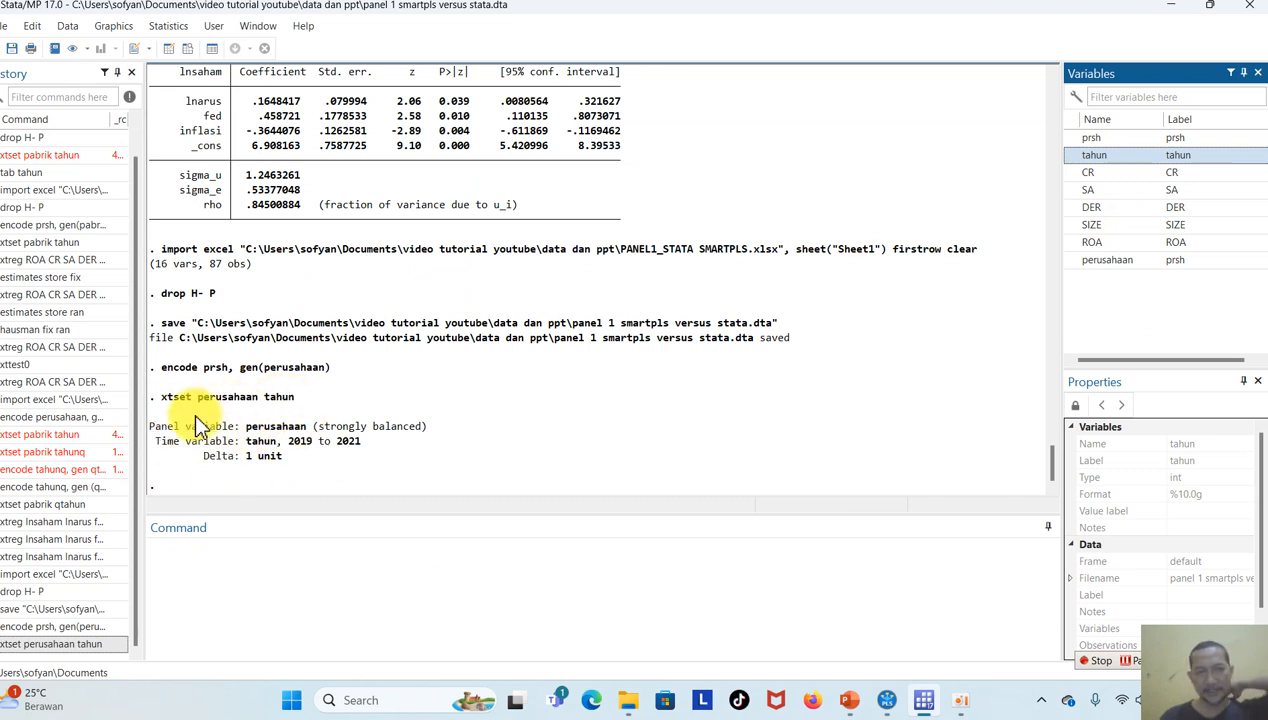
# Run a fixed-effects panel regression of ROA on the variables CR through SIZE with xtreg and the fe option.
pyautogui.click(232, 573)
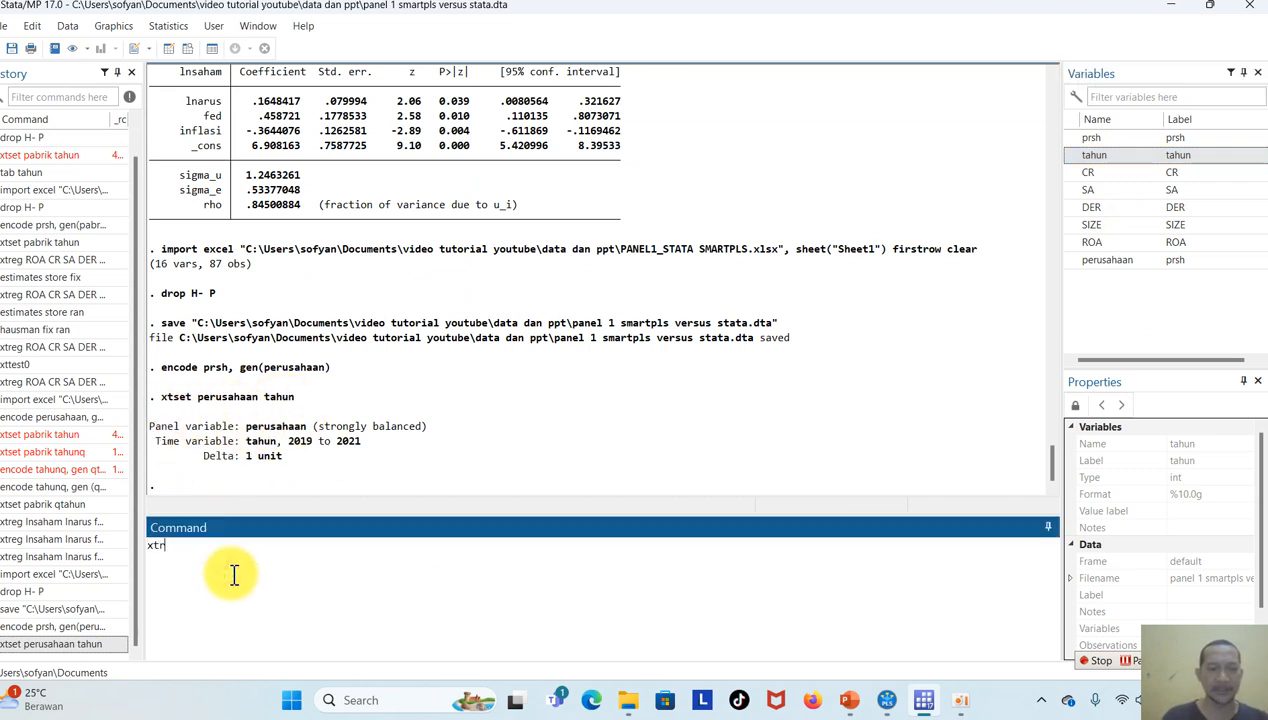
pyautogui.click(1112, 243)
pyautogui.click(1122, 177)
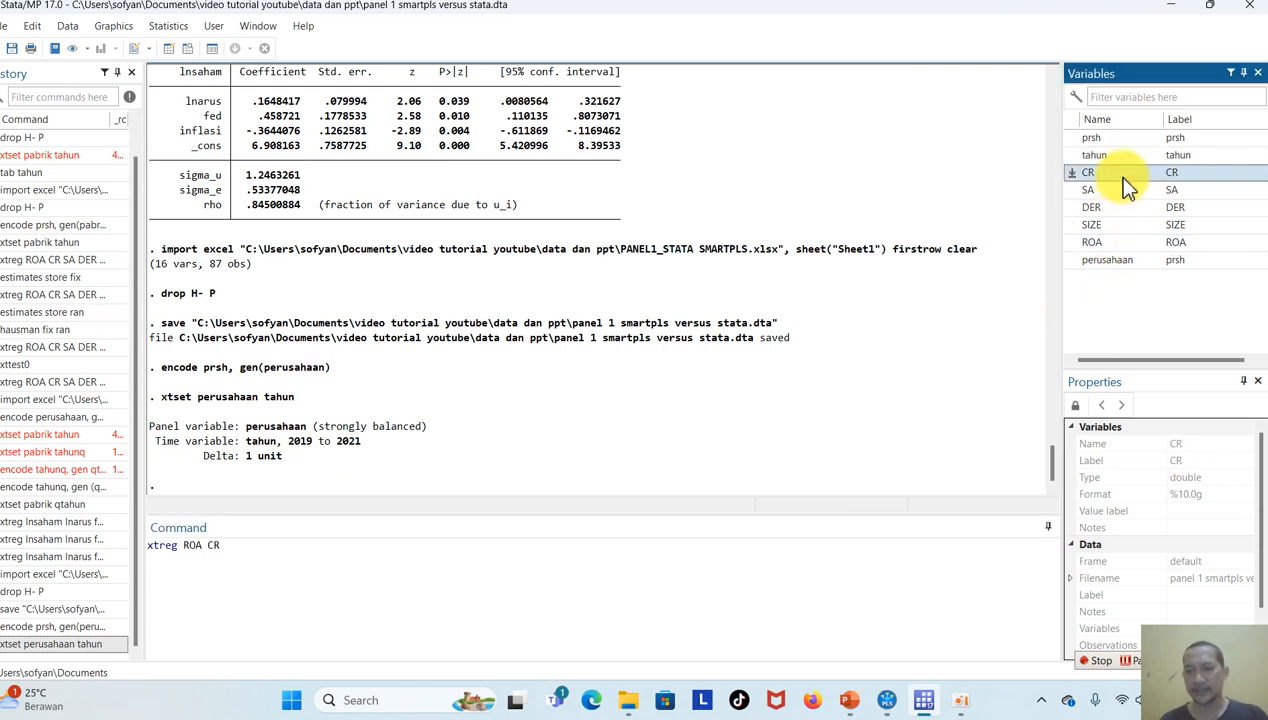
pyautogui.write('-')
pyautogui.click(1121, 228)
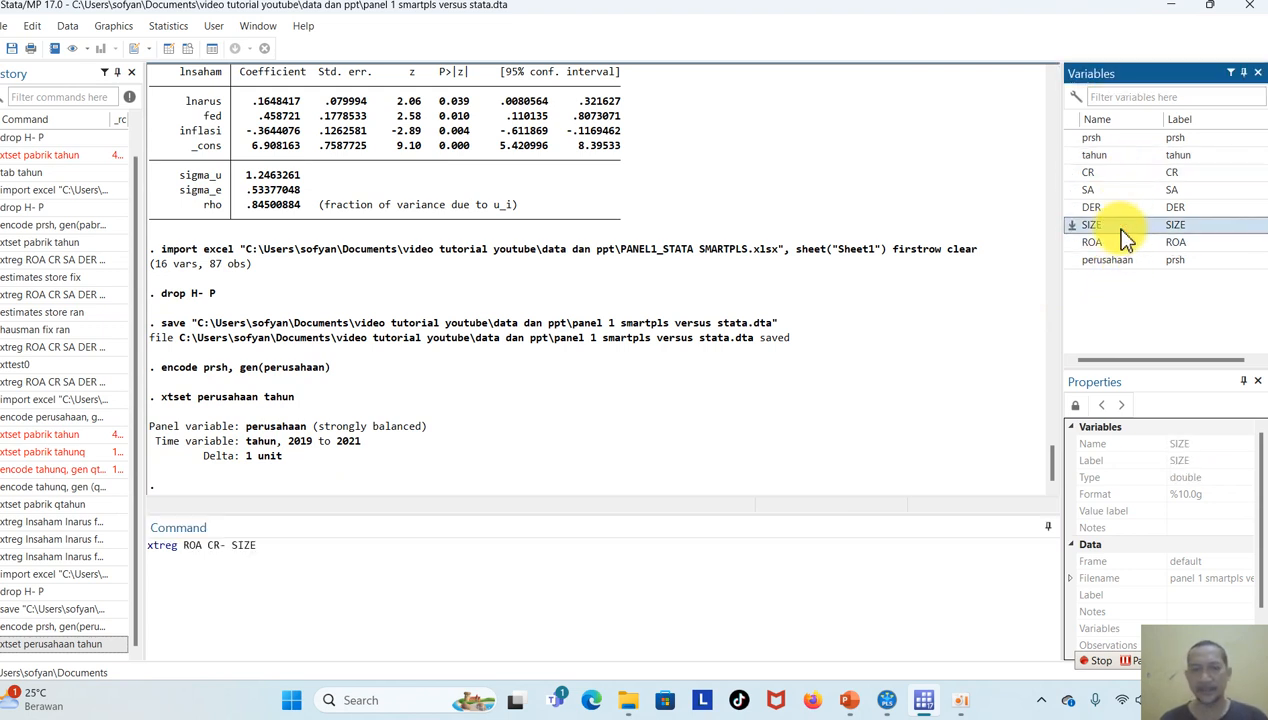
pyautogui.write(', fe')
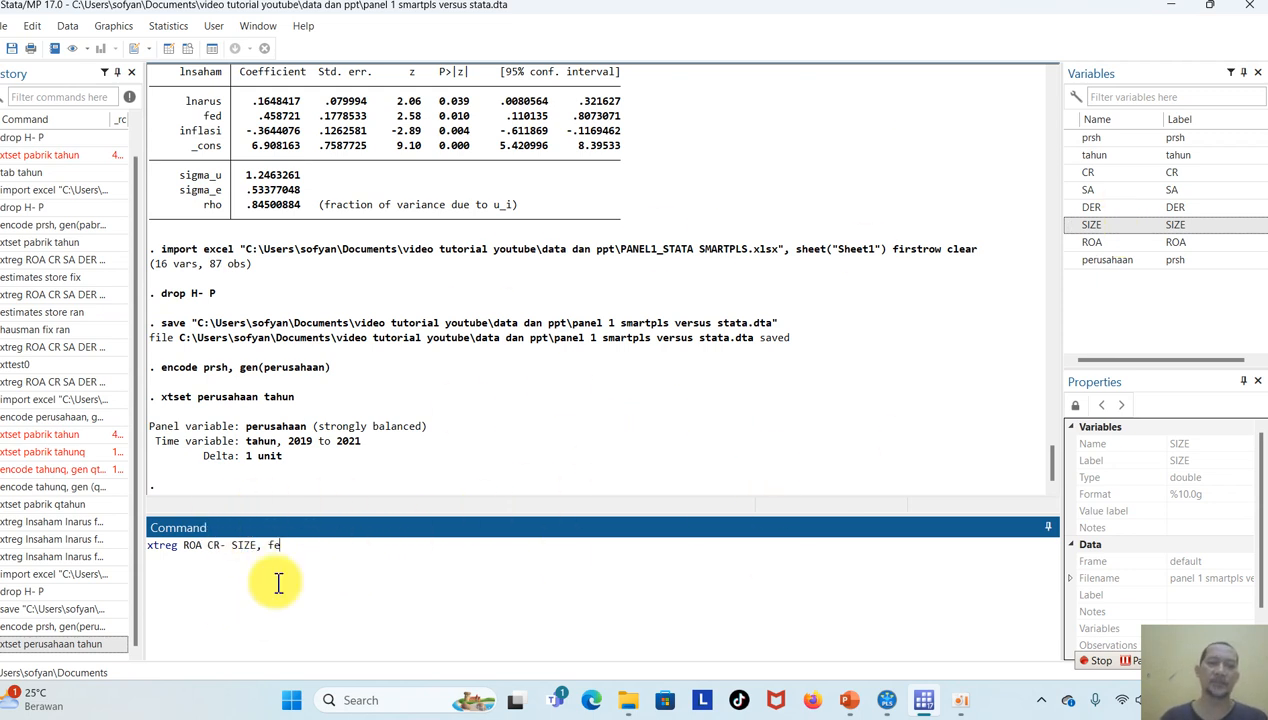
pyautogui.press('Return')
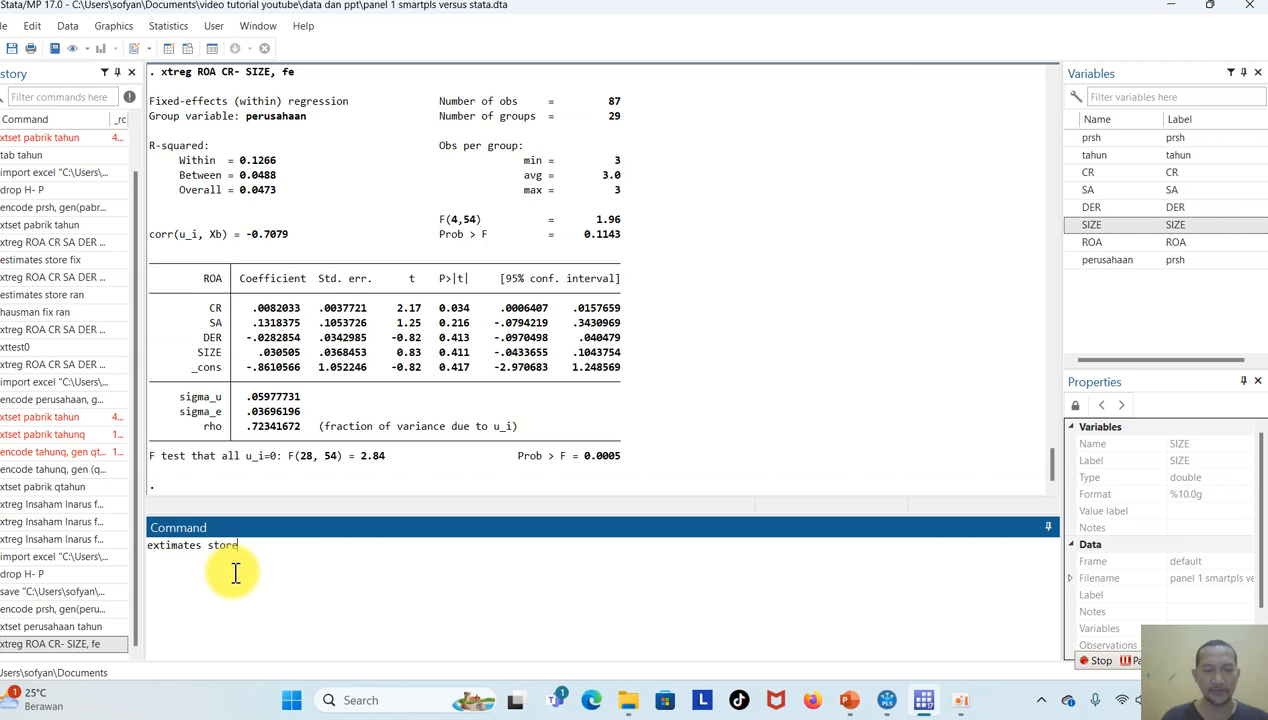
# Store the fixed-effects estimates under the name fixed, correcting the misspelled estimates command.
pyautogui.write('extimates store fixed')
pyautogui.press('Return')
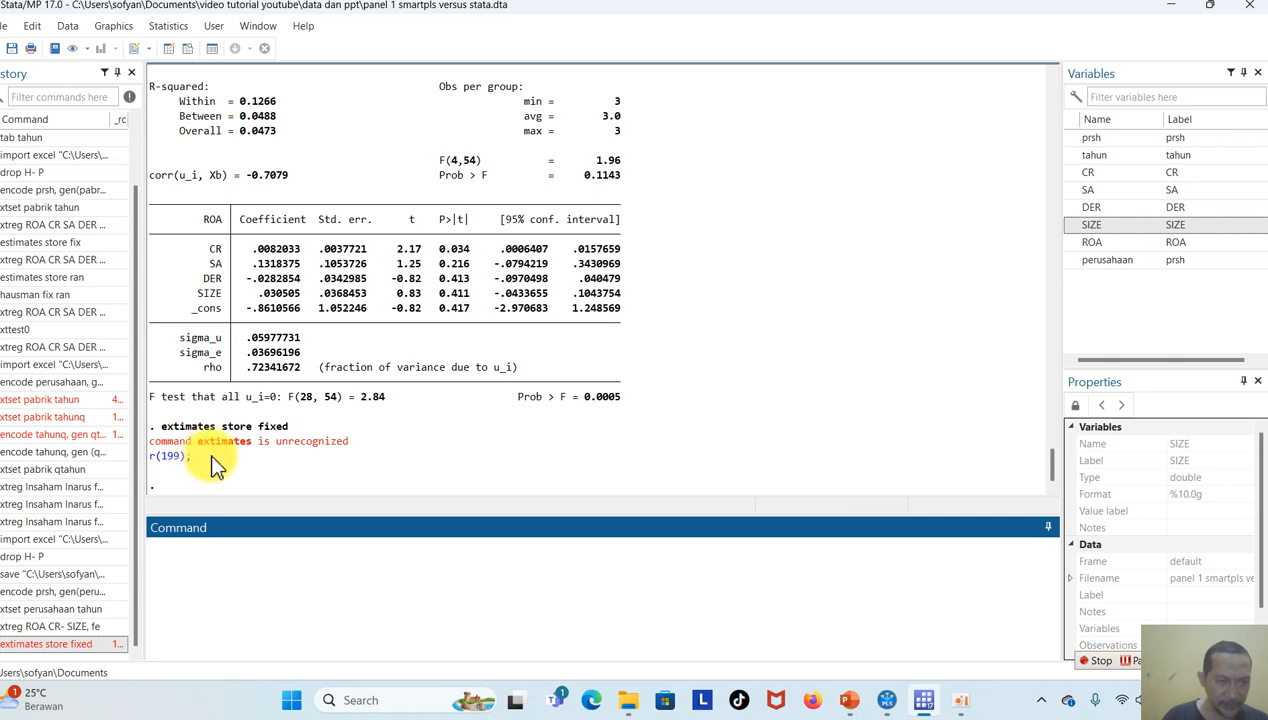
pyautogui.click(105, 642)
pyautogui.click(160, 548)
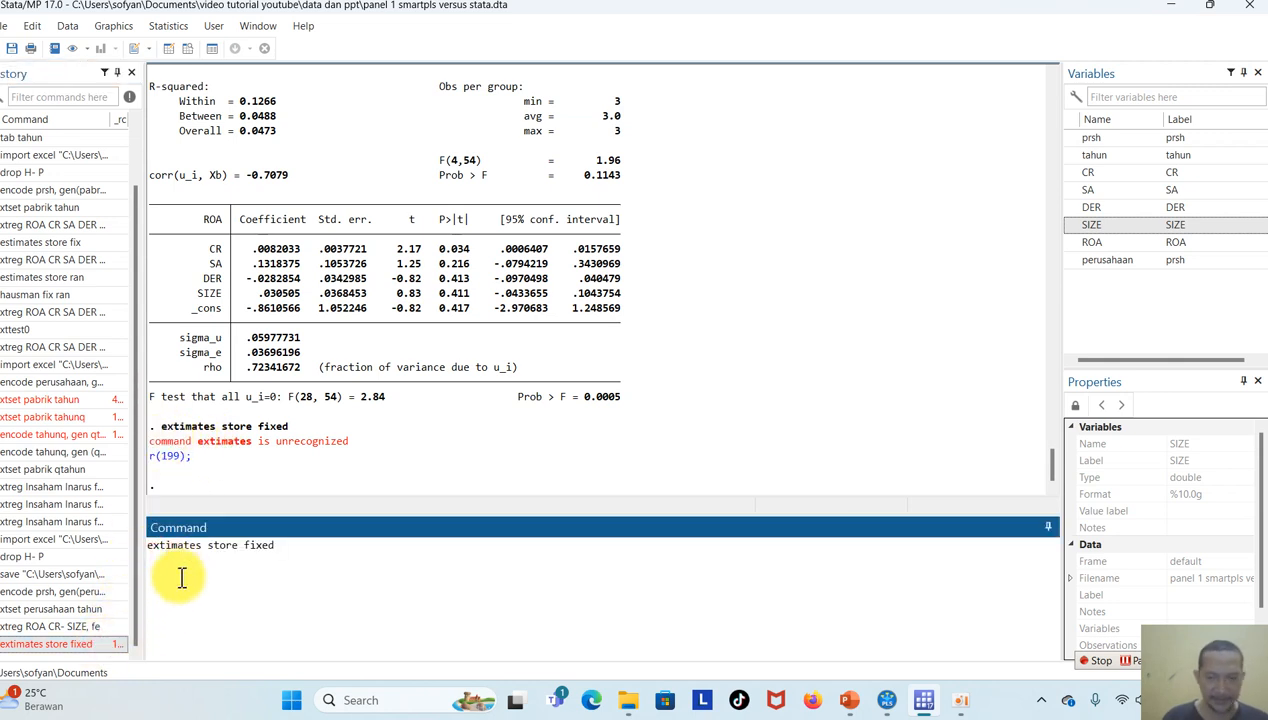
pyautogui.press('Return')
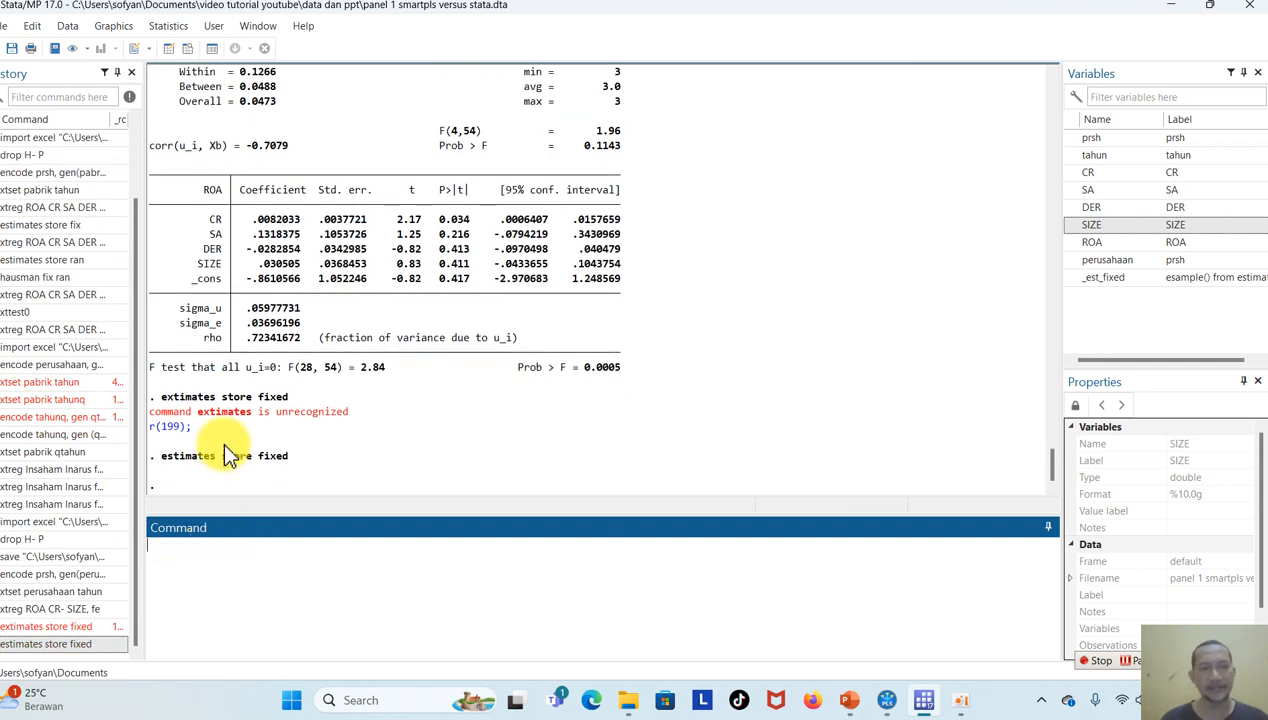
# Run the same xtreg regression of ROA on CR through SIZE with random effects, using the re option.
pyautogui.click(88, 607)
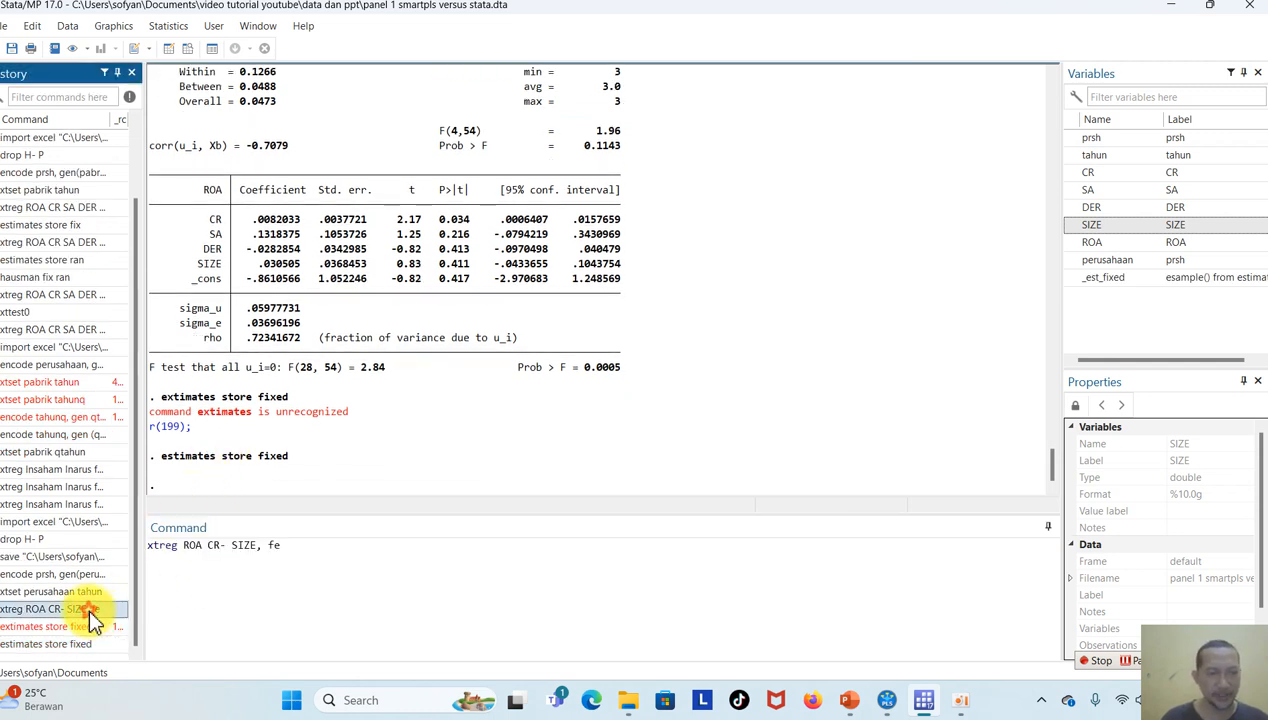
pyautogui.click(337, 551)
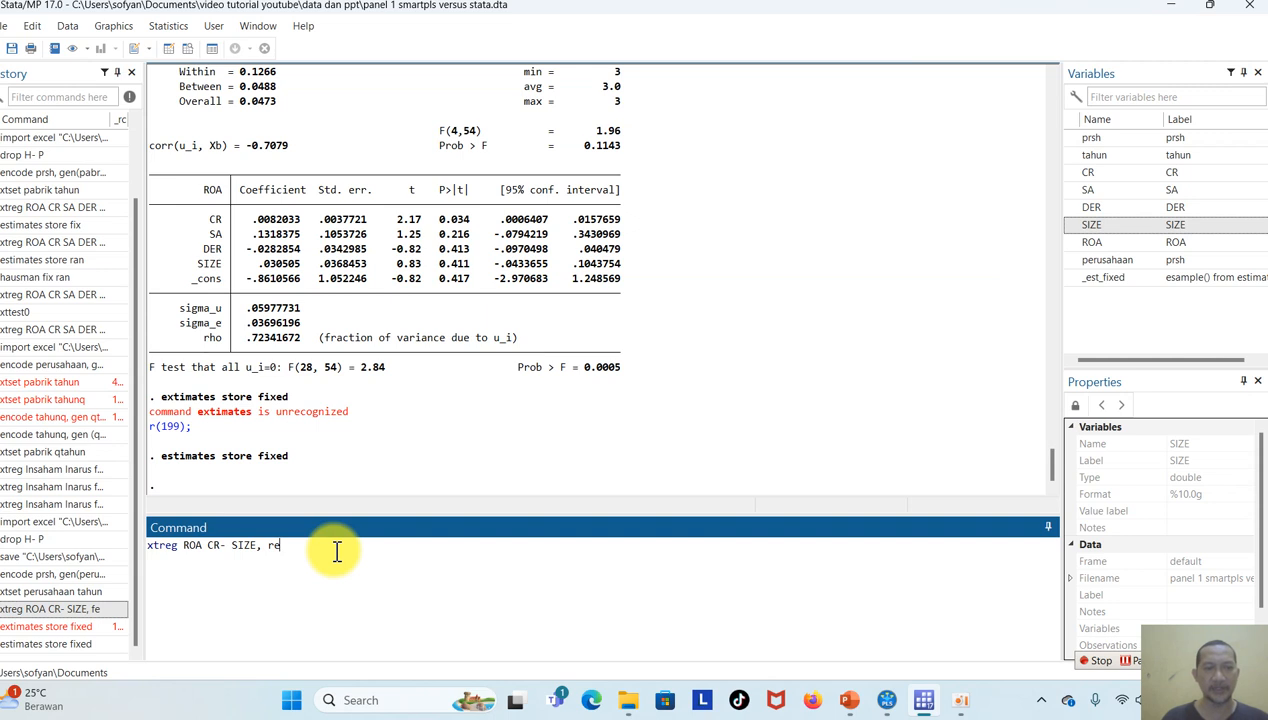
pyautogui.press('Return')
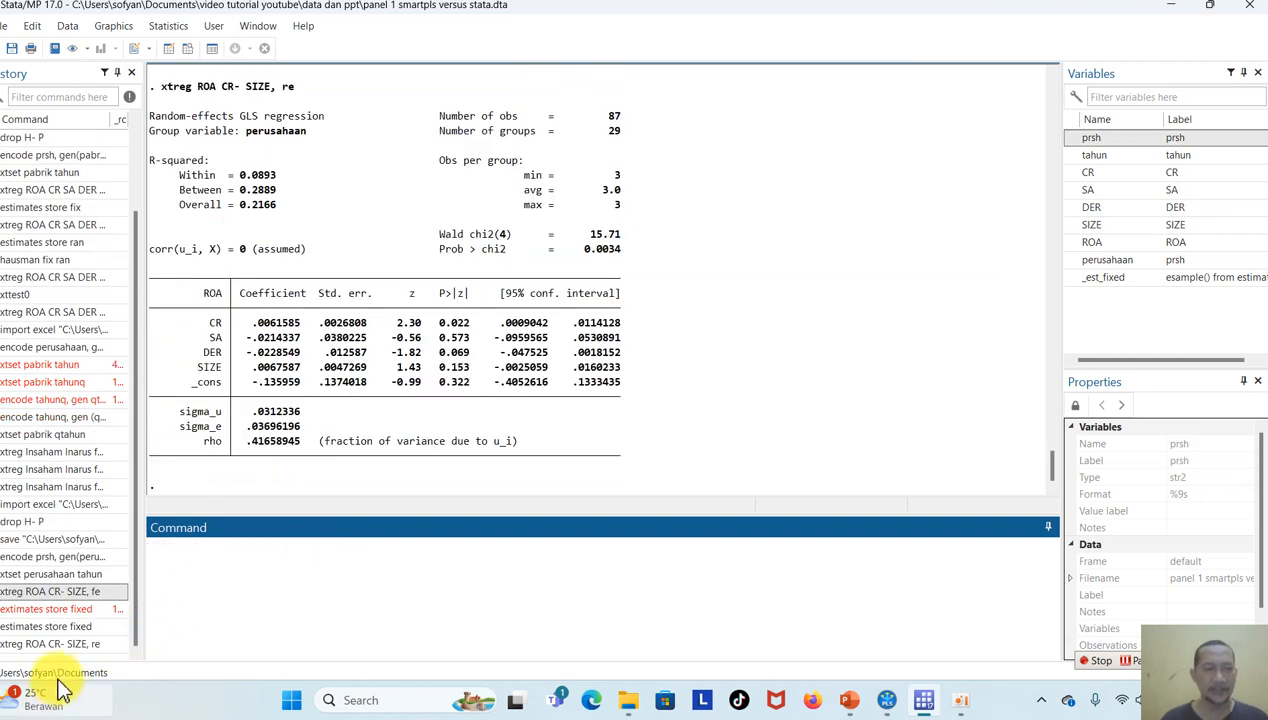
# Store the random-effects estimates under the name random and run the Hausman test comparing fixed with random.
pyautogui.click(85, 643)
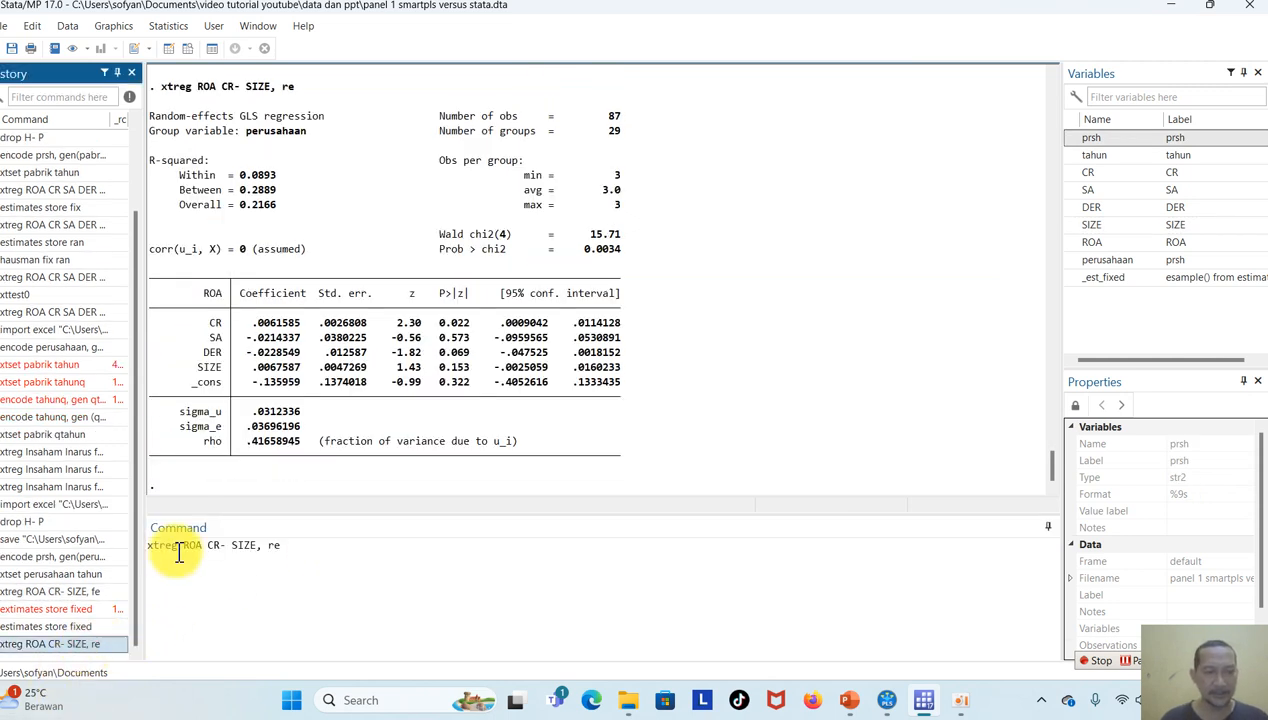
pyautogui.click(96, 626)
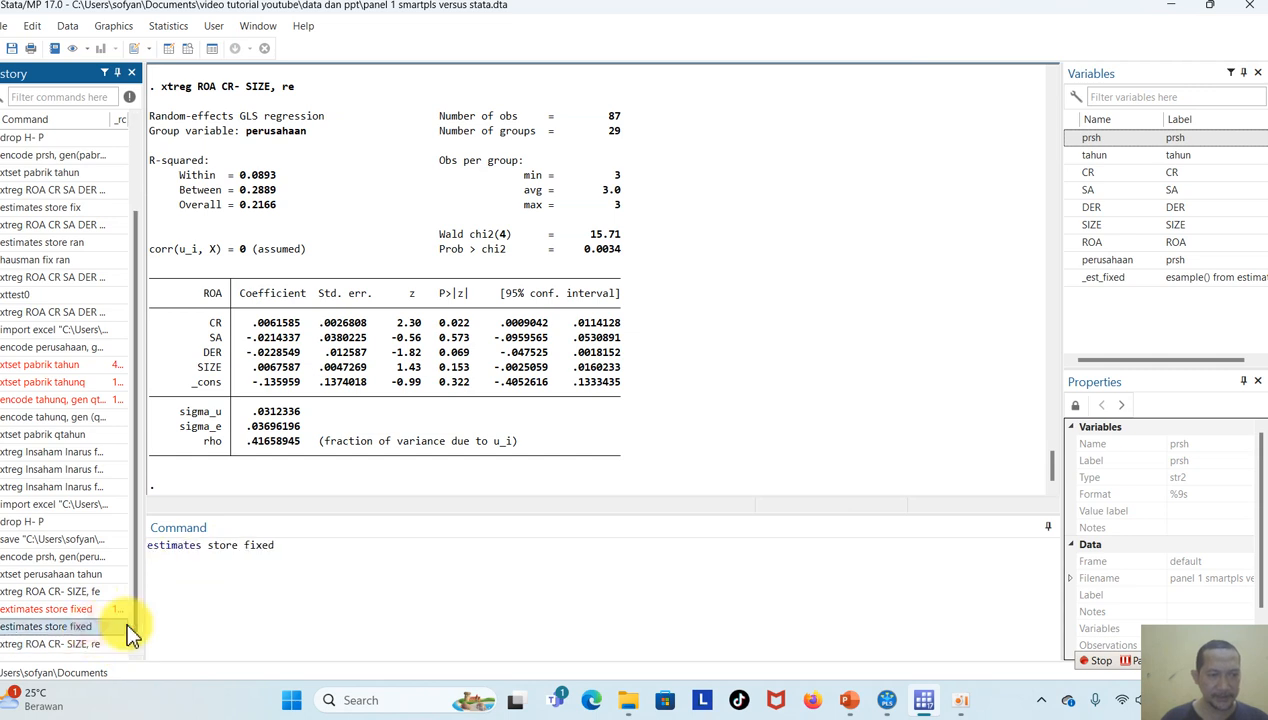
pyautogui.click(305, 550)
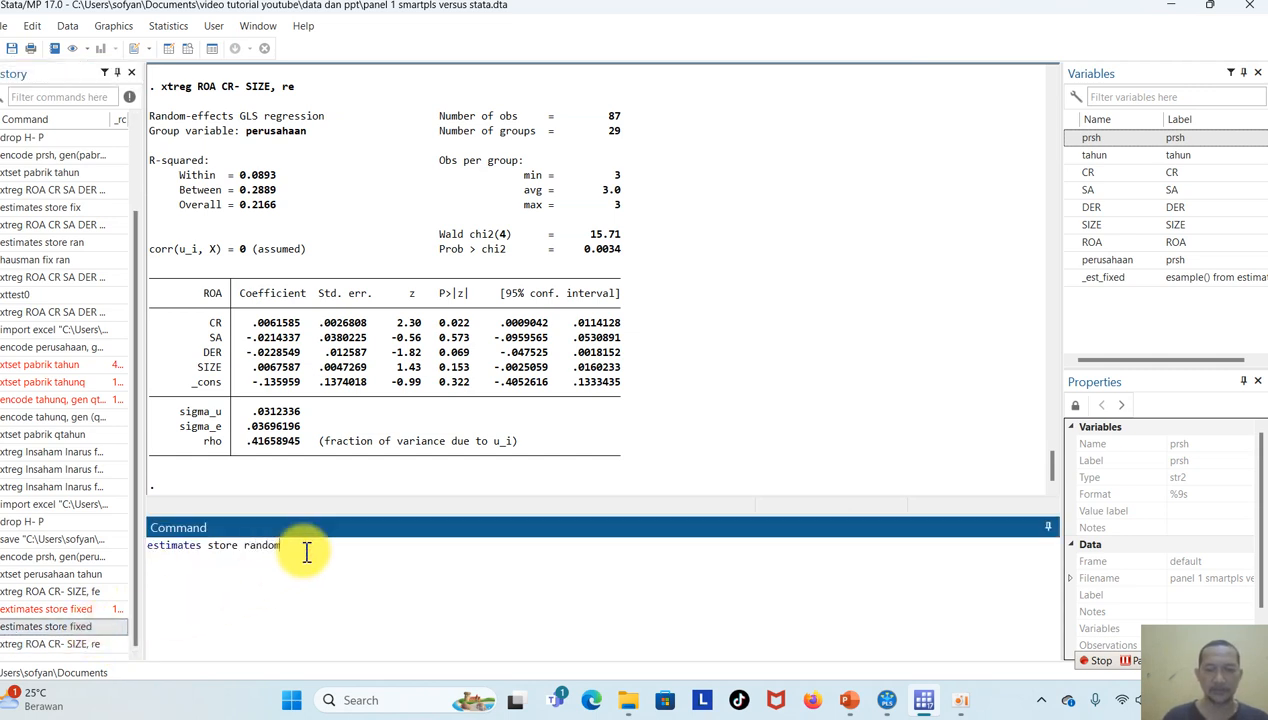
pyautogui.press('Return')
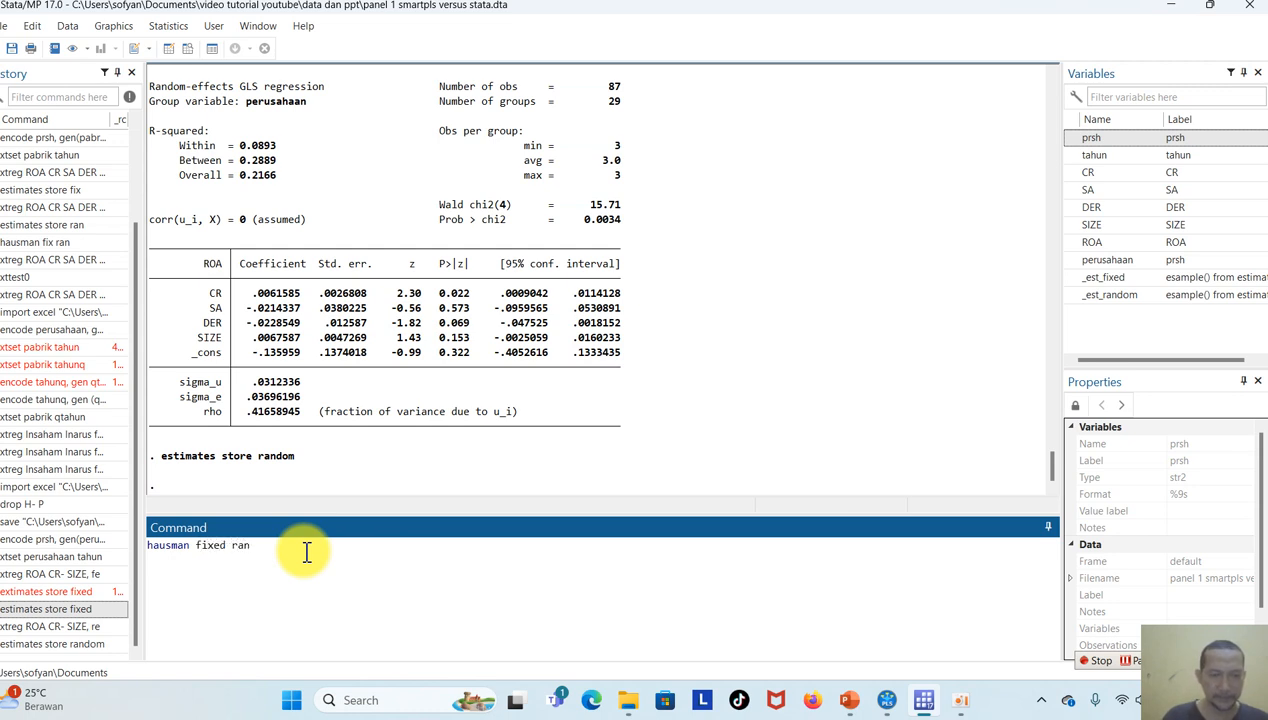
pyautogui.press('Return')
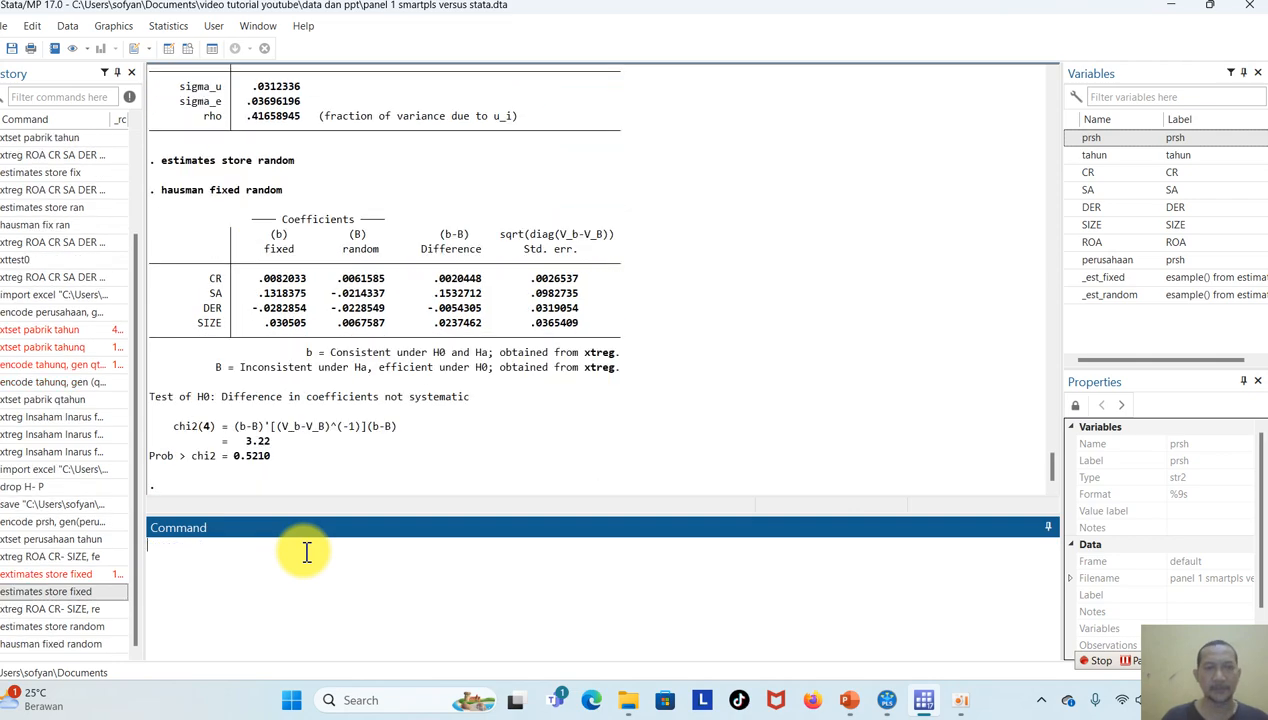
# Examine the F test that all u_i=0 beneath the earlier fixed-effects regression of lnsaham, then return to the Hausman output.
pyautogui.moveTo(1052, 468); pyautogui.dragTo(1050, 366)
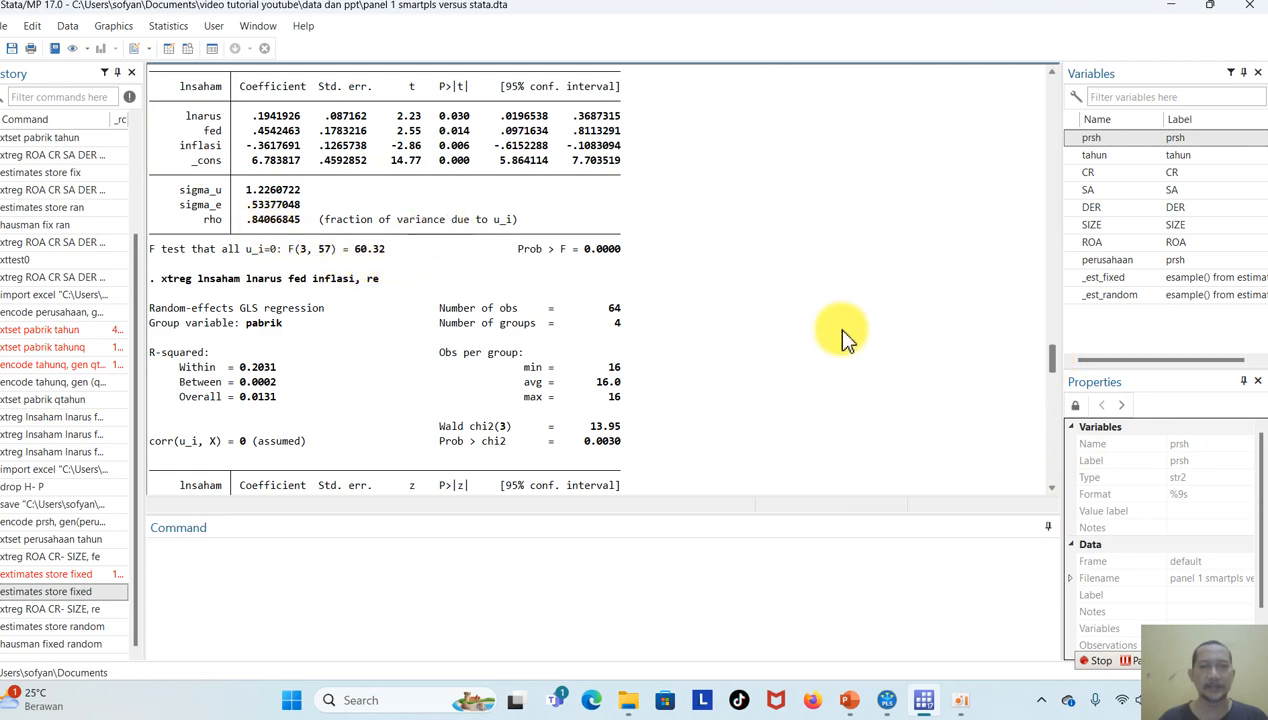
pyautogui.moveTo(1046, 357); pyautogui.dragTo(1058, 342)
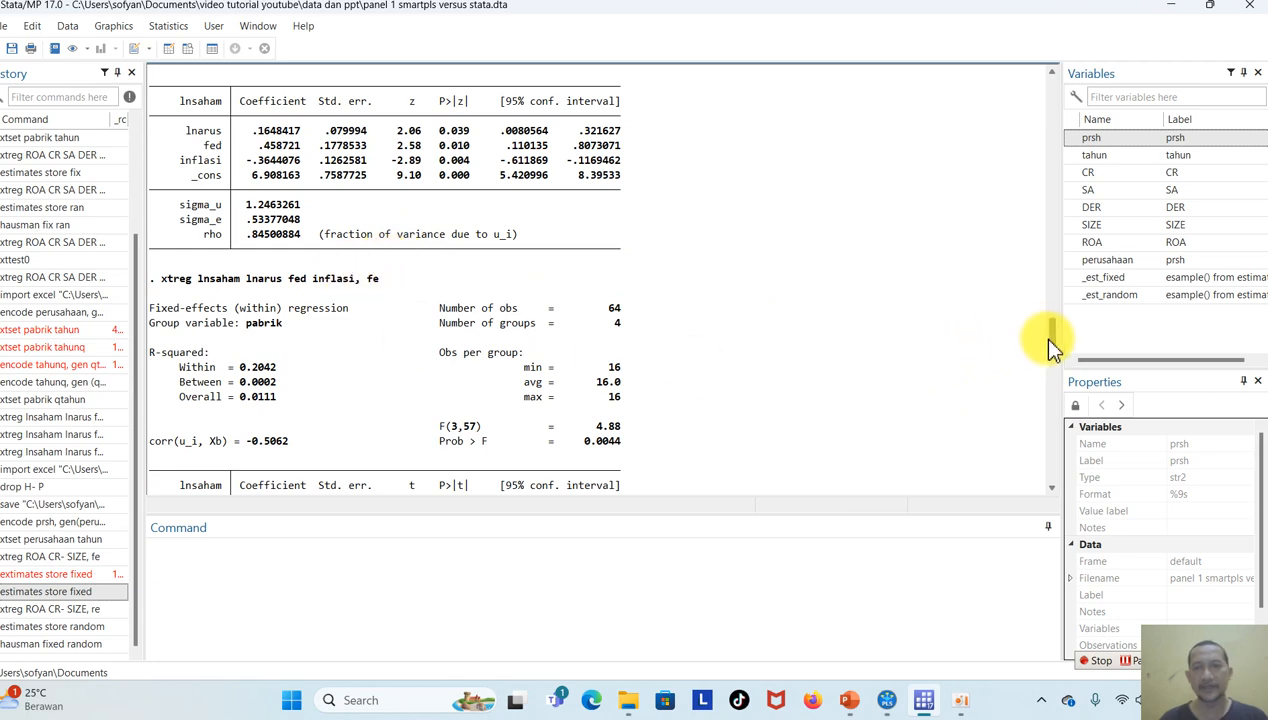
pyautogui.moveTo(1052, 333); pyautogui.dragTo(1052, 356)
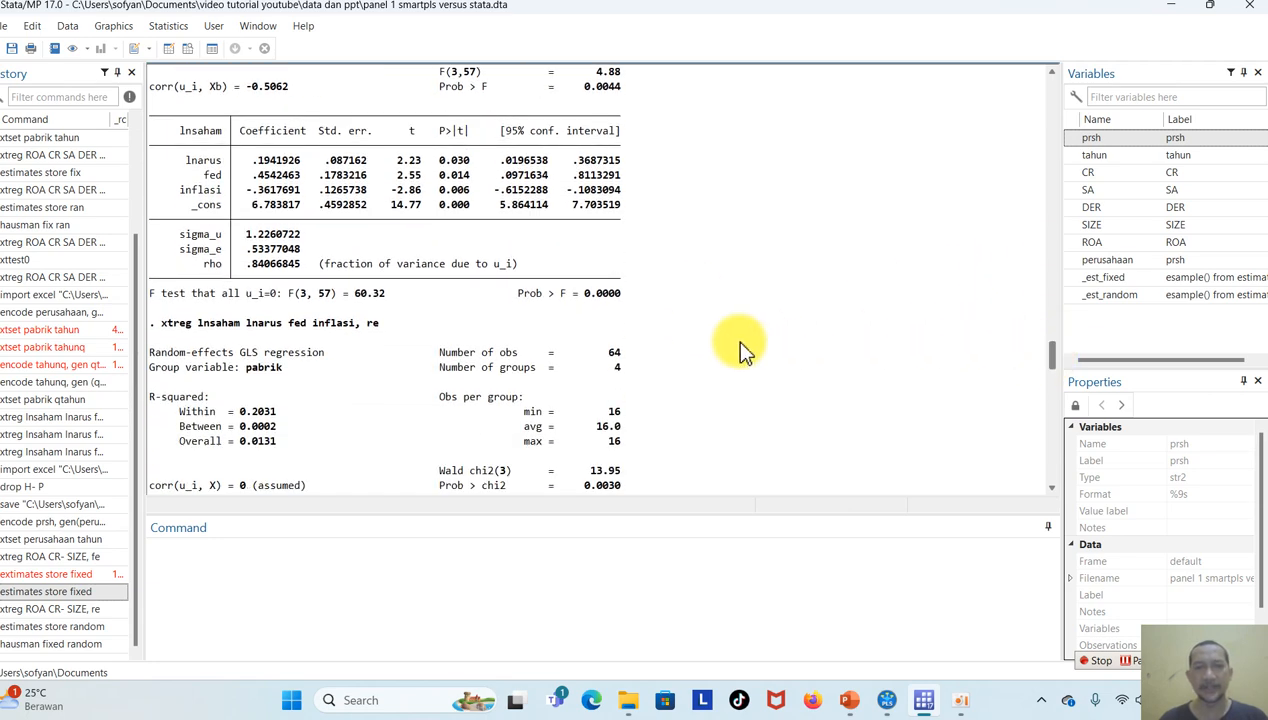
pyautogui.moveTo(620, 300); pyautogui.dragTo(150, 293)
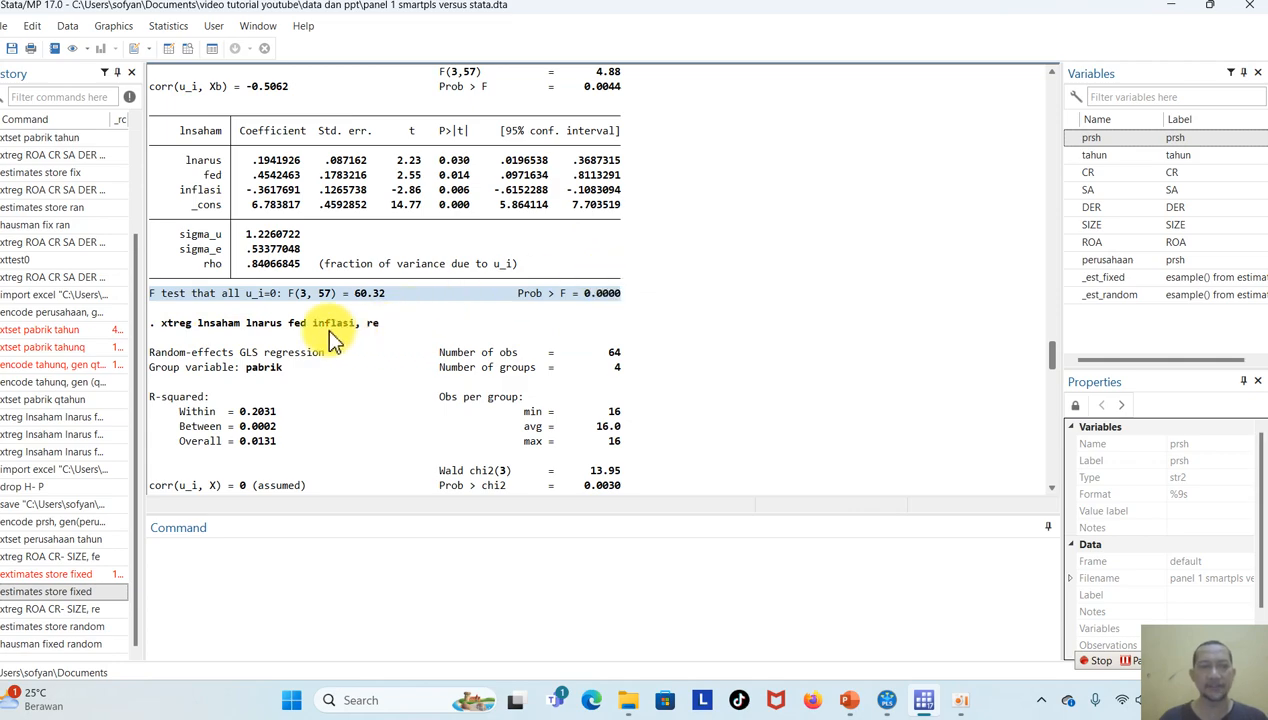
pyautogui.moveTo(1052, 352); pyautogui.dragTo(1078, 481)
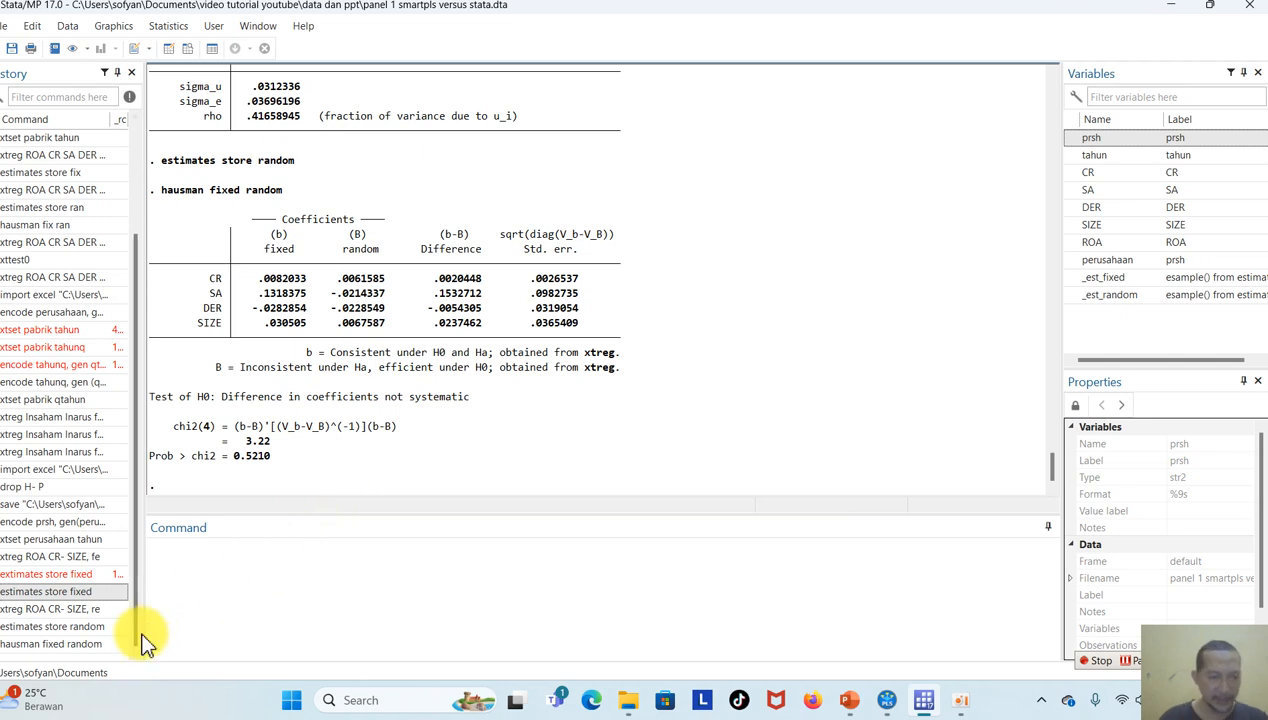
# Rerun the random-effects regression of ROA on CR through SIZE and run the Breusch-Pagan Lagrangian multiplier test with xttest0.
pyautogui.click(81, 643)
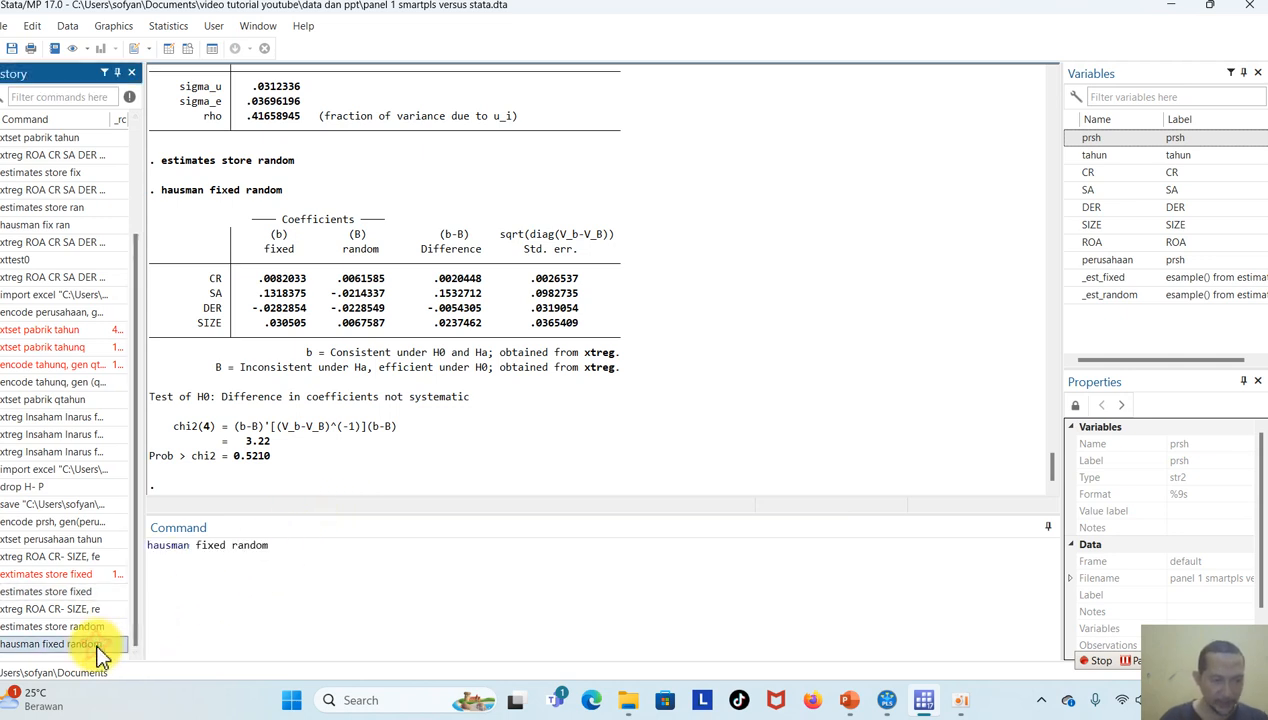
pyautogui.click(59, 609)
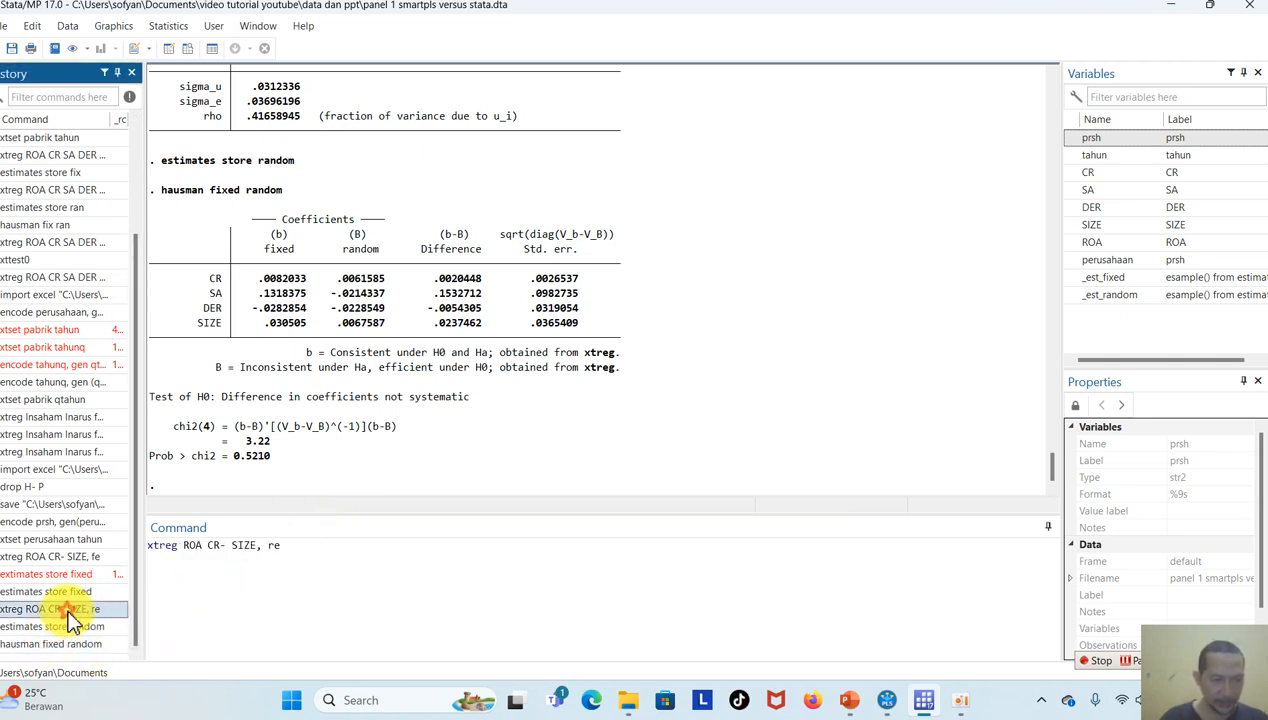
pyautogui.press('Return')
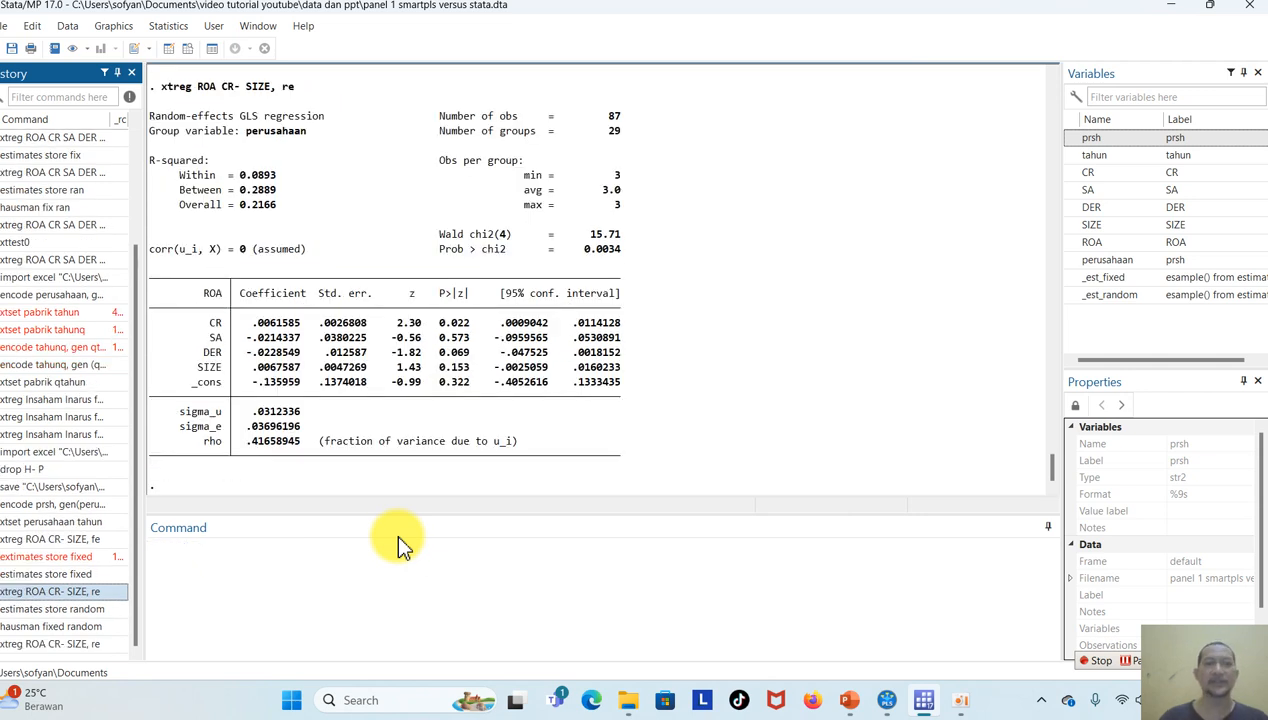
pyautogui.click(410, 583)
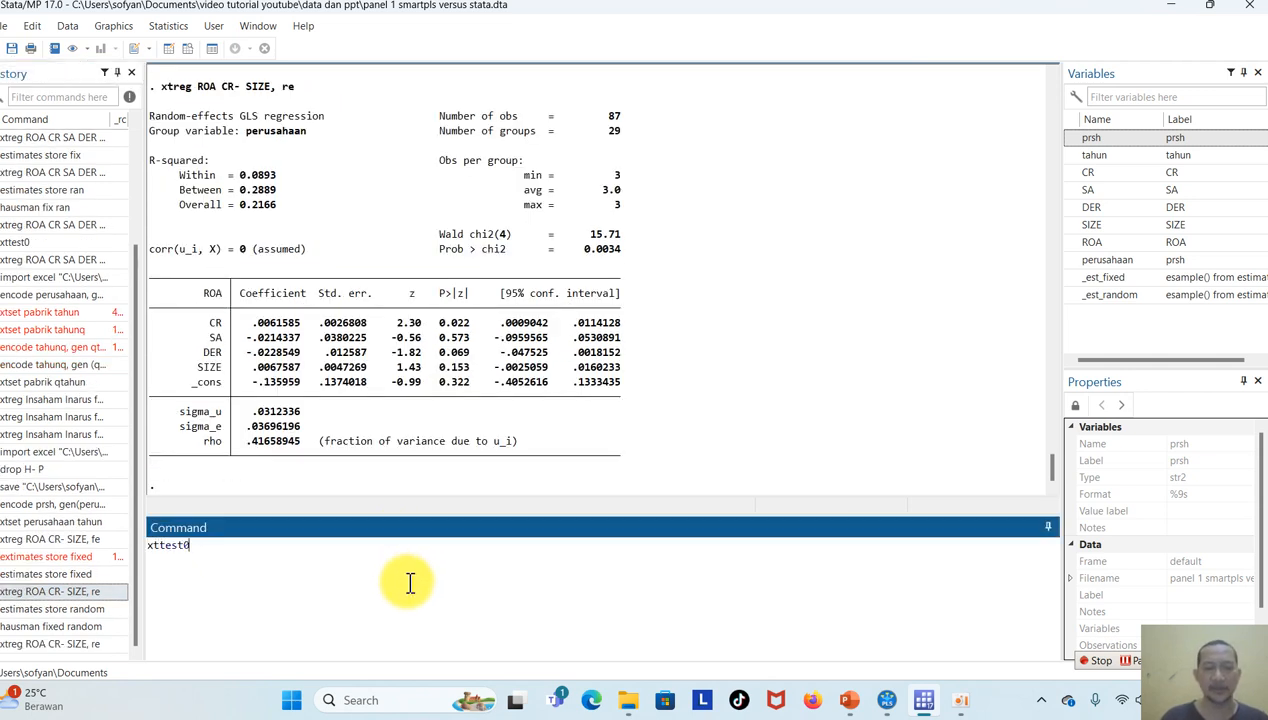
pyautogui.press('Return')
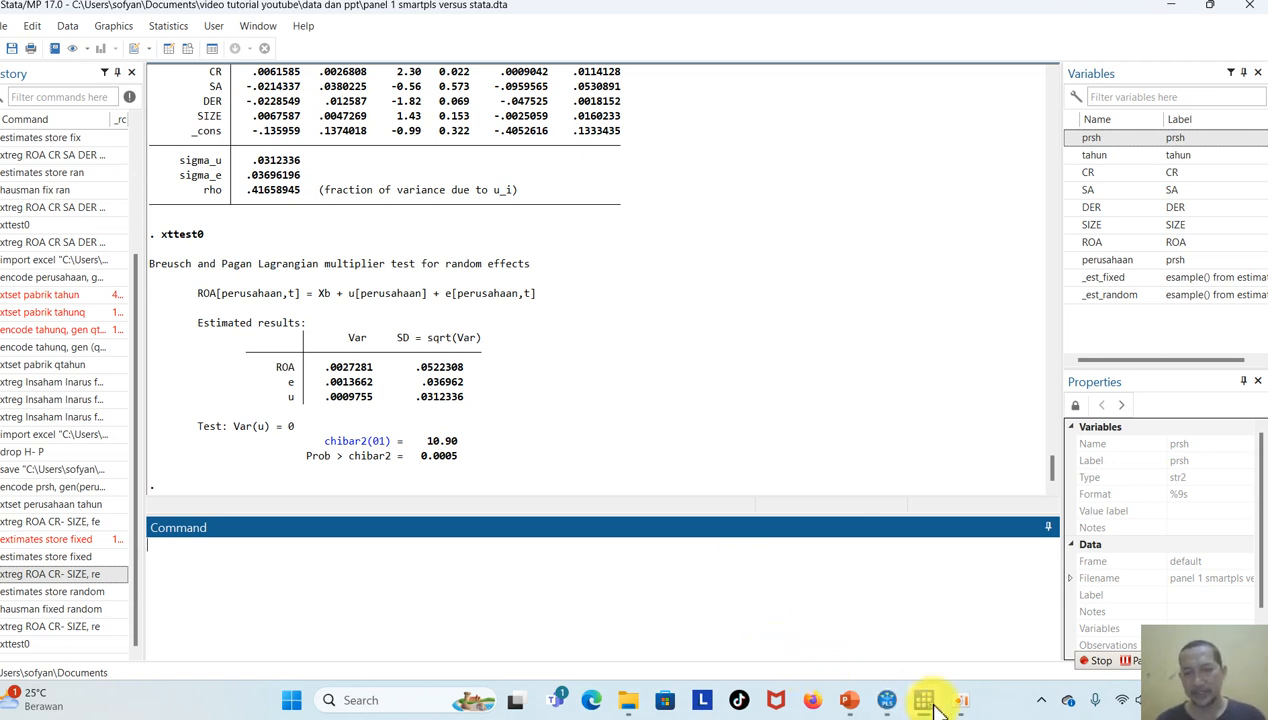
# Switch to PowerPoint and add the bullet "Menurut Stata: model terbaik contoh ini RE" below the ROA bullet on the Studi Kasus 1 slide.
pyautogui.click(850, 700)
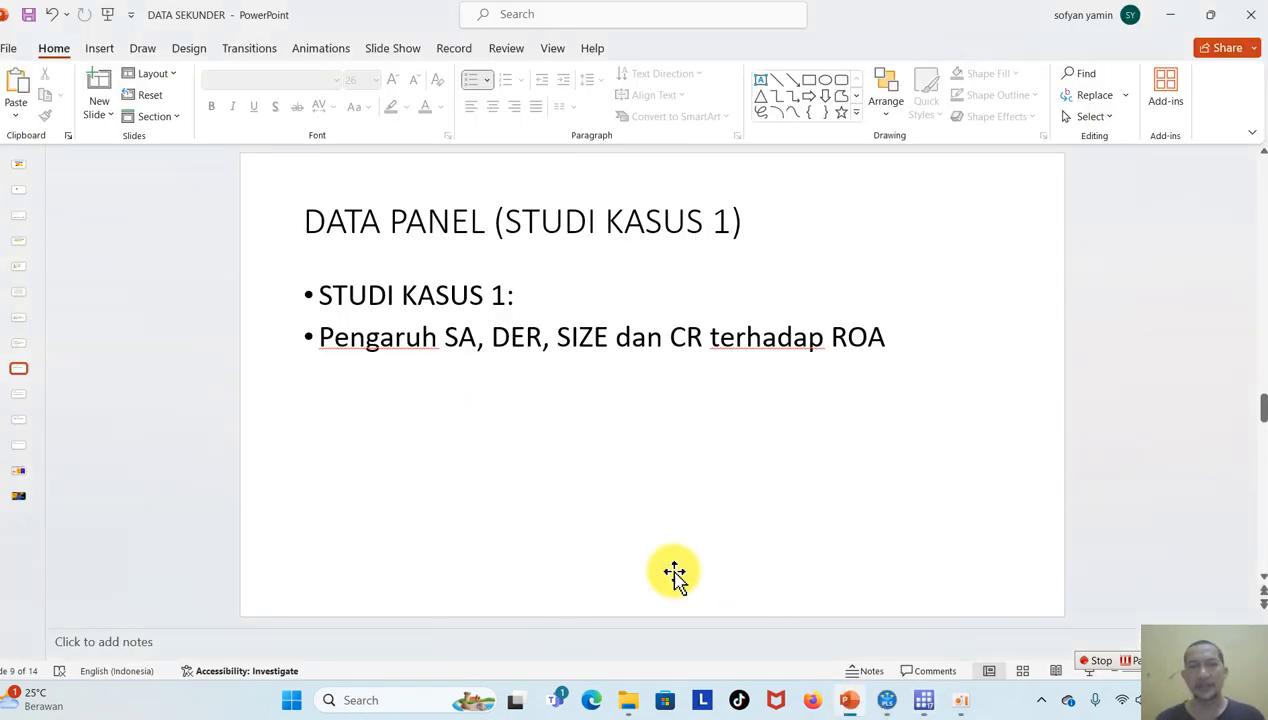
pyautogui.click(885, 339)
pyautogui.press('Return')
pyautogui.write('menurut Stata')
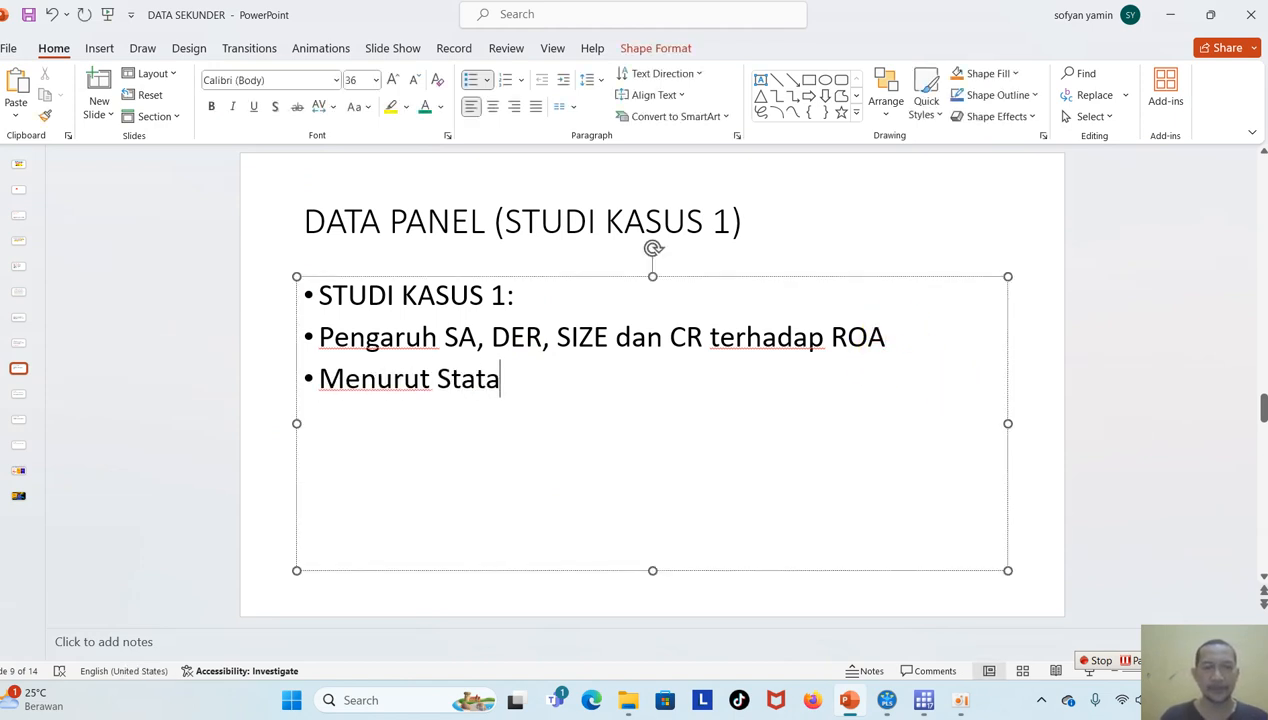
pyautogui.write(': model ')
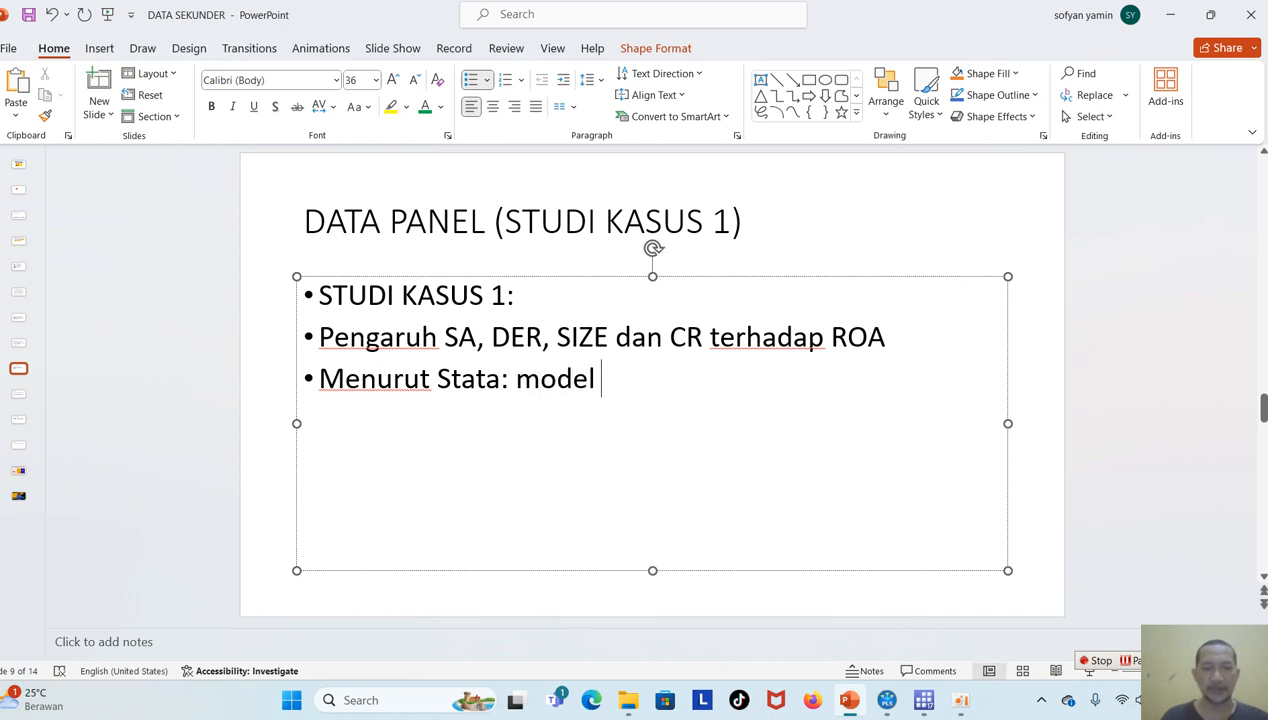
pyautogui.write('terbaik c')
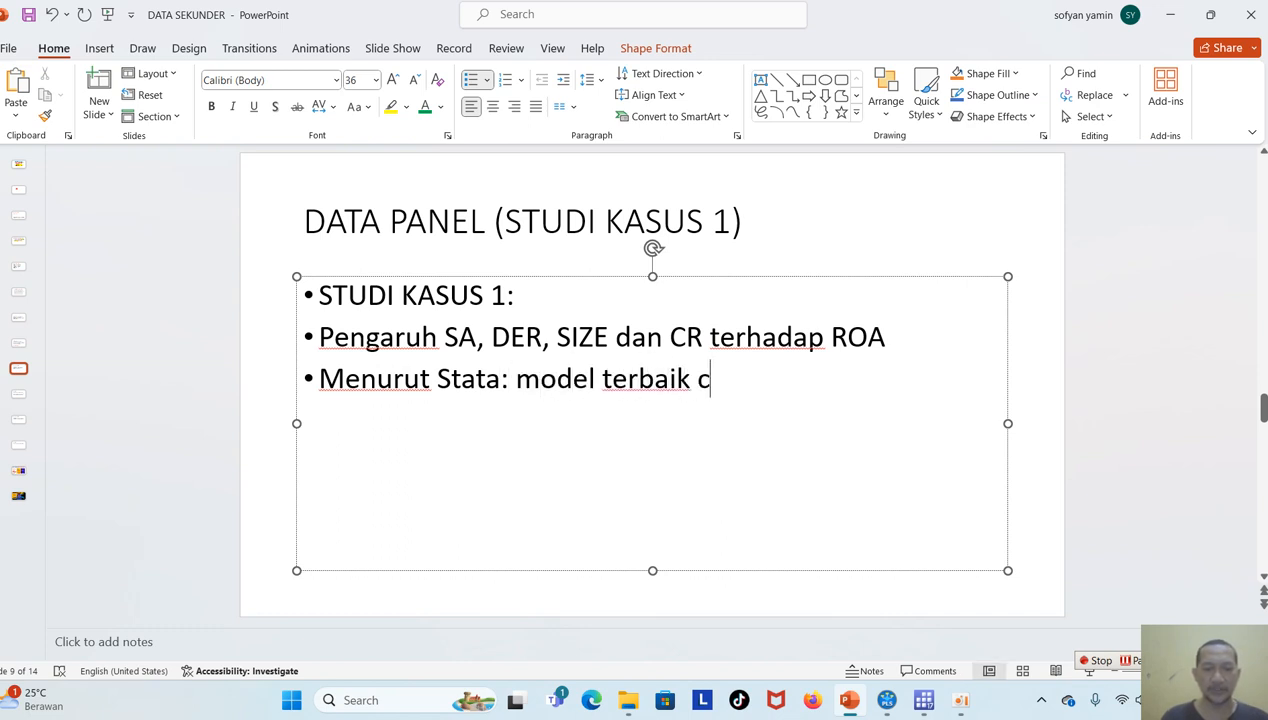
pyautogui.write('ontoh')
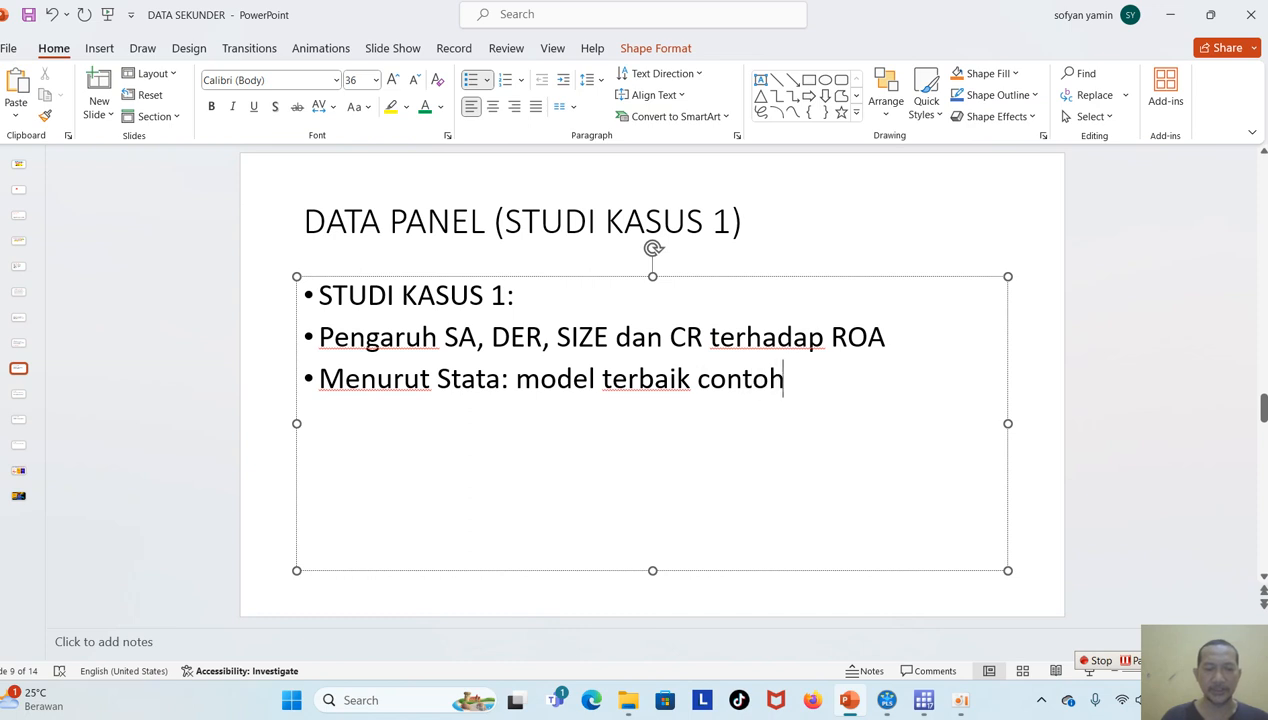
pyautogui.write(' ini RE')
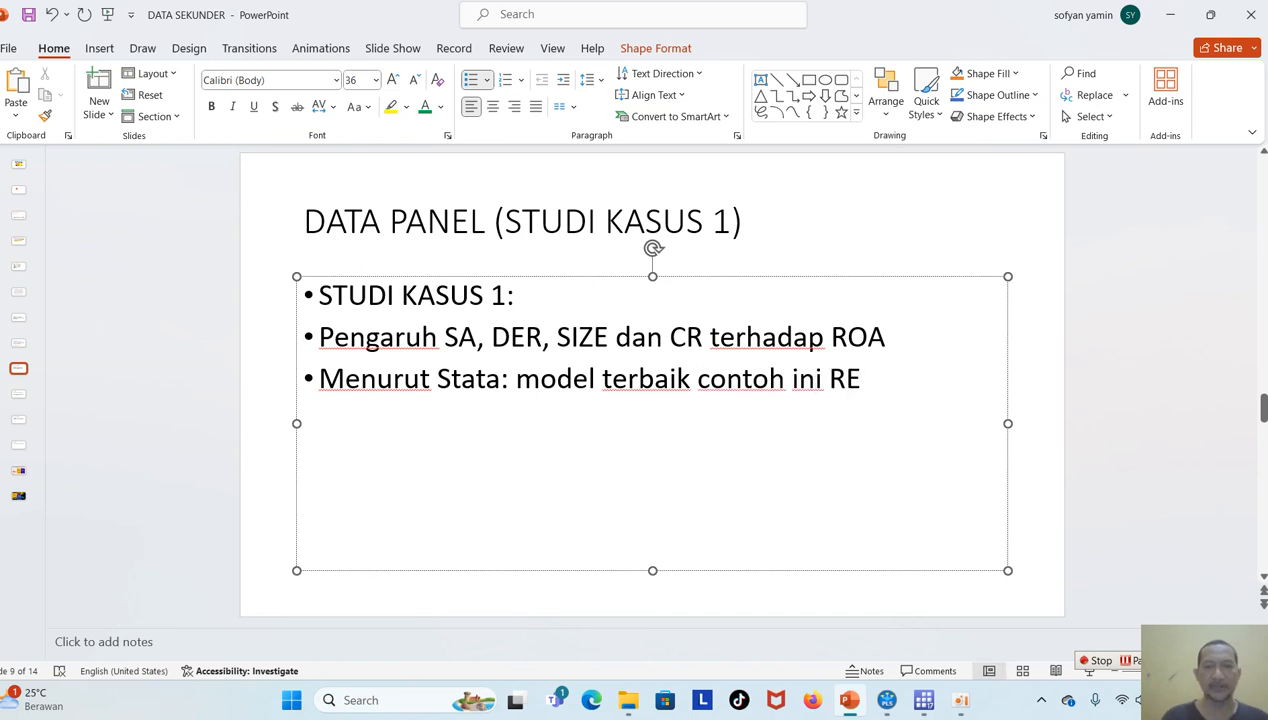
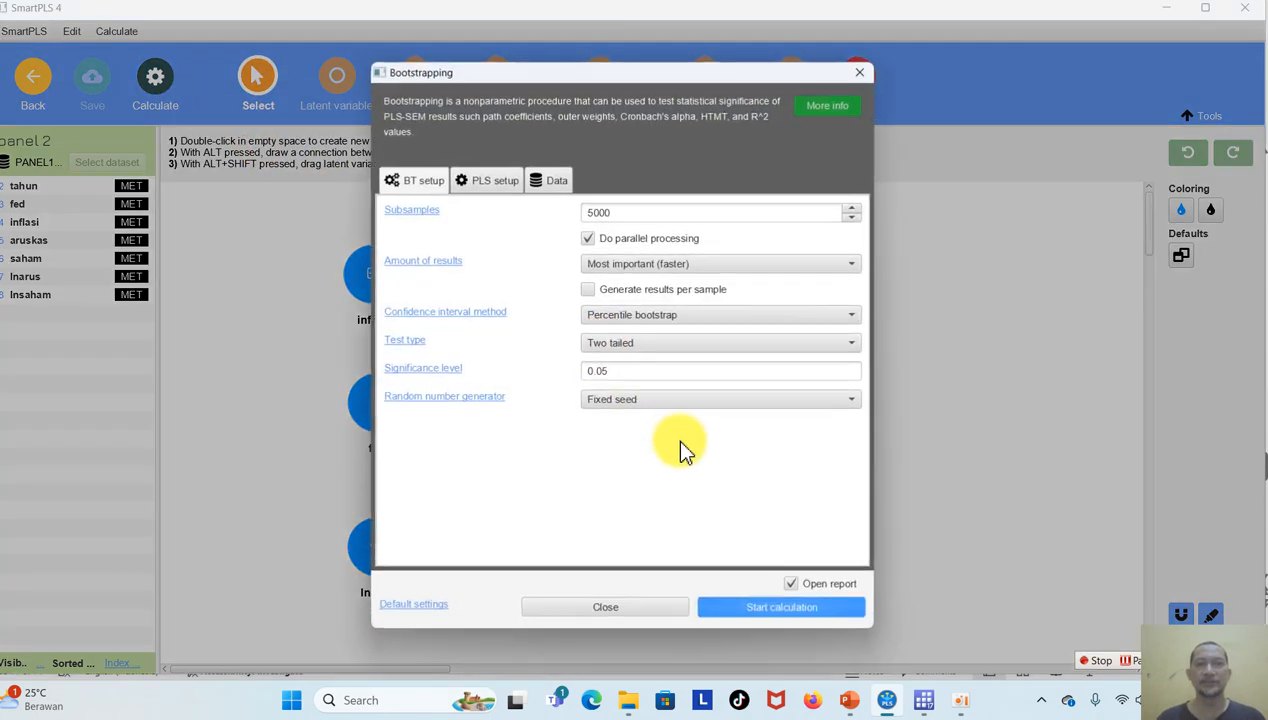
# Run the bootstrapping of the panel 2 model with 5000 subsamples and display path coefficients and p values on its paths.
pyautogui.click(740, 606)
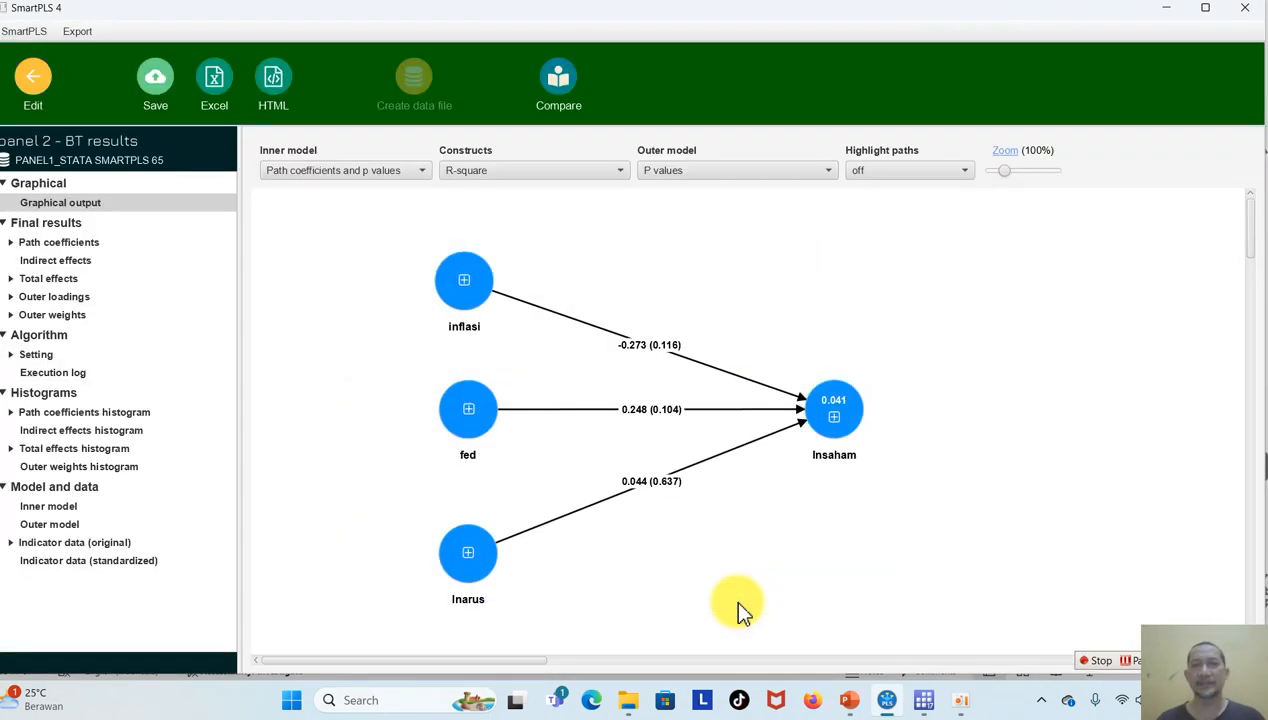
pyautogui.click(370, 172)
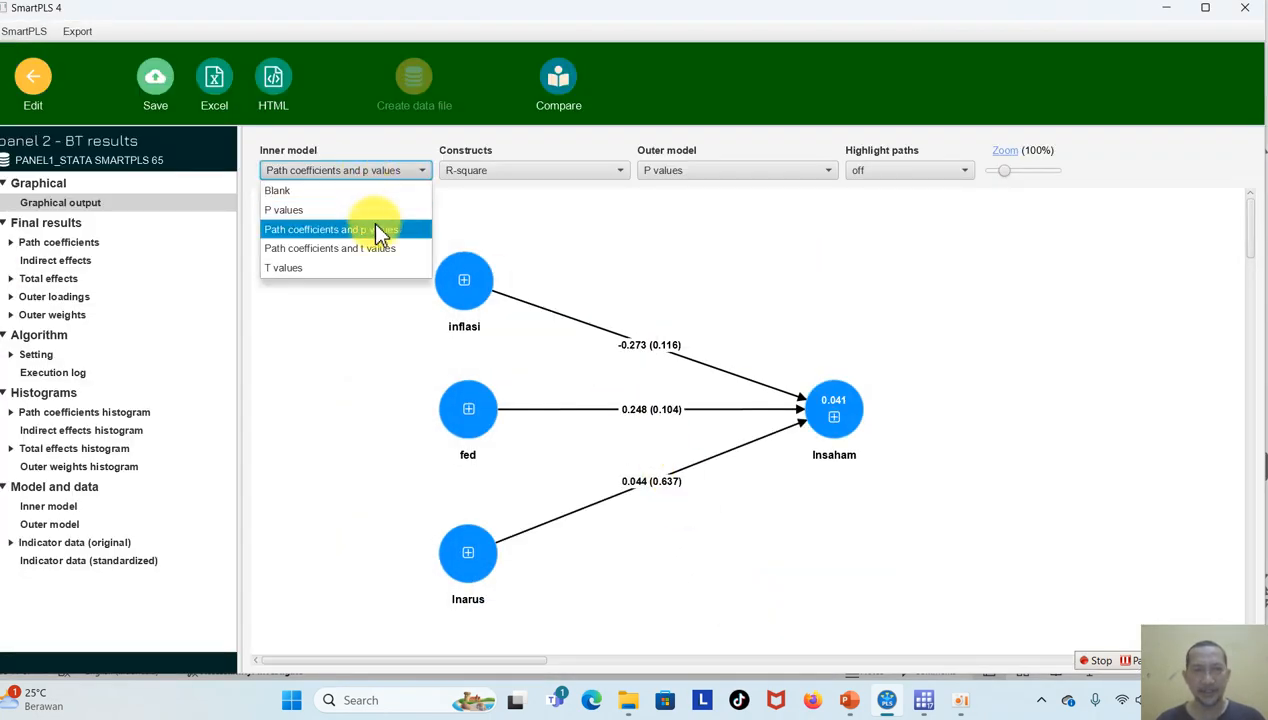
pyautogui.click(376, 229)
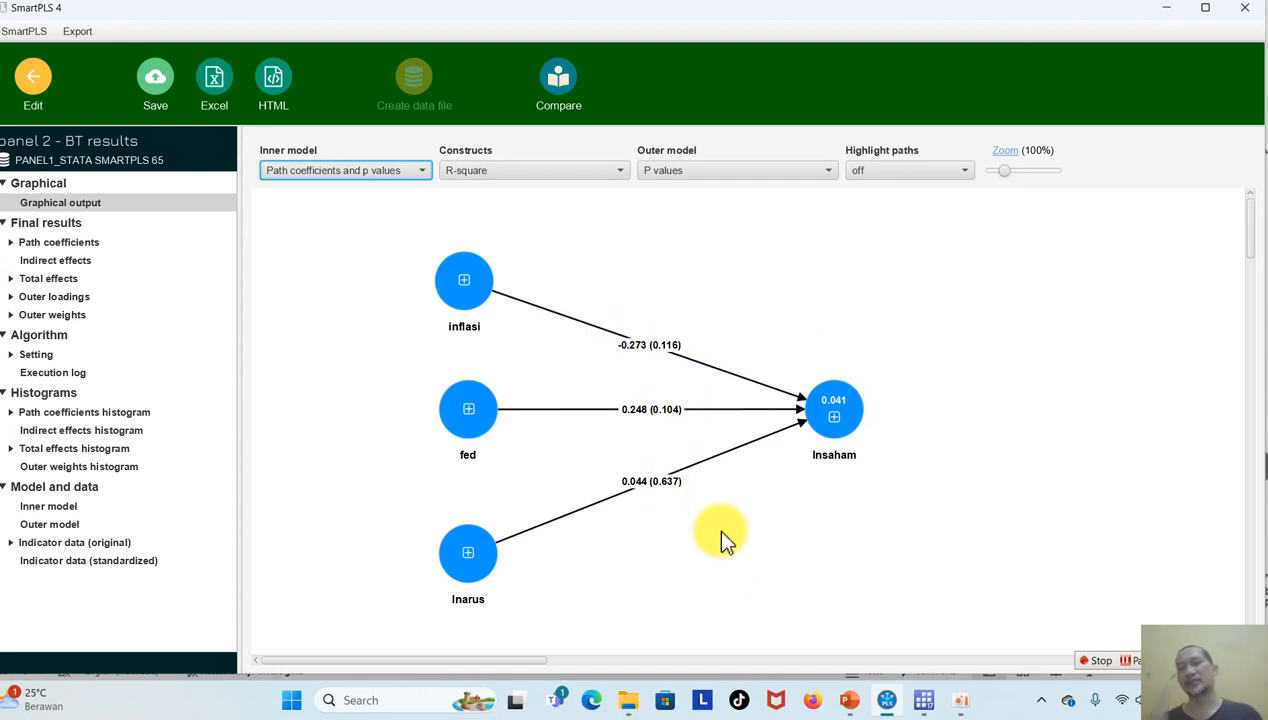
# Look over the data in the workbook PANEL1_STATA SMARTPLS 65 from the data dan ppt folder, then return to the SmartPLS results.
pyautogui.moveTo(849, 698)
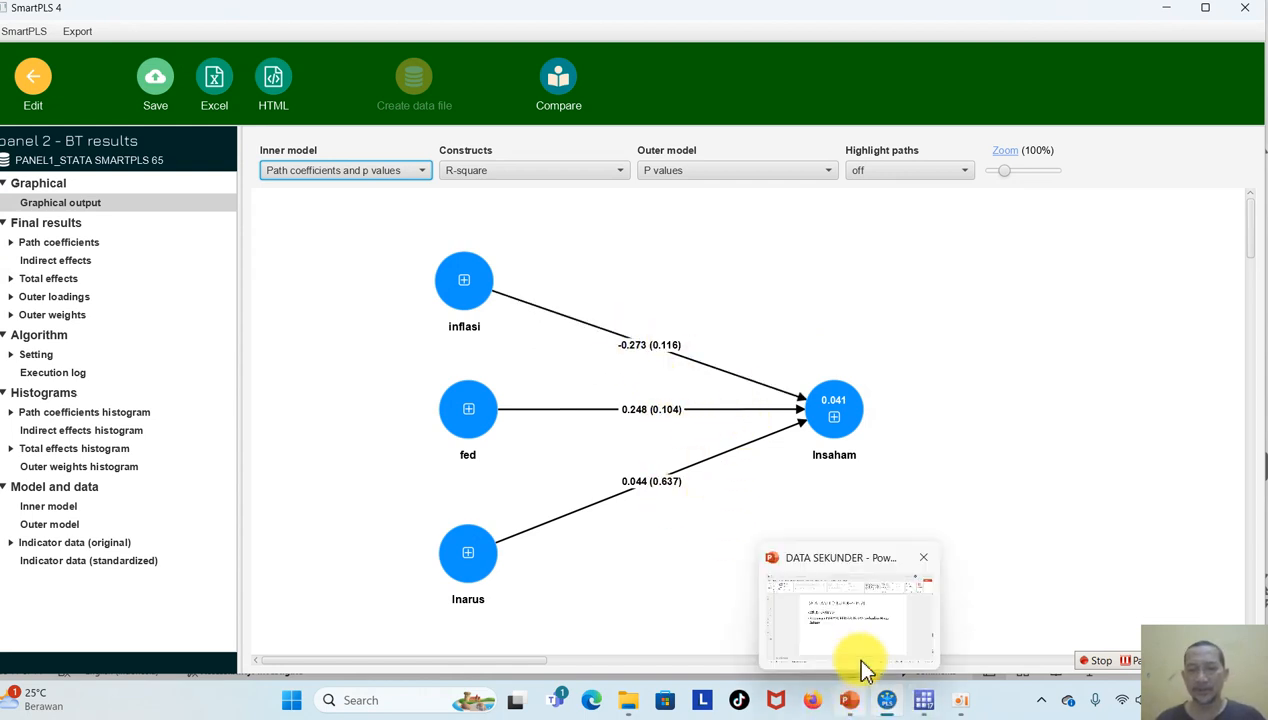
pyautogui.click(923, 699)
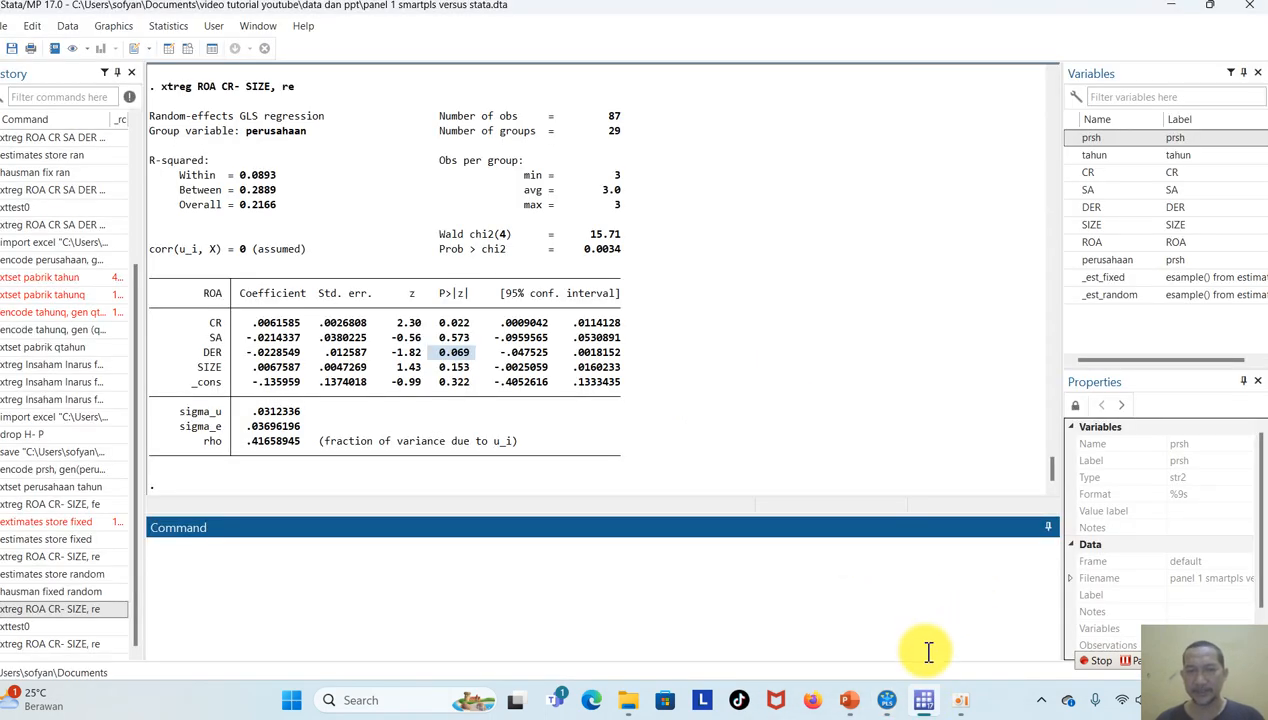
pyautogui.click(630, 700)
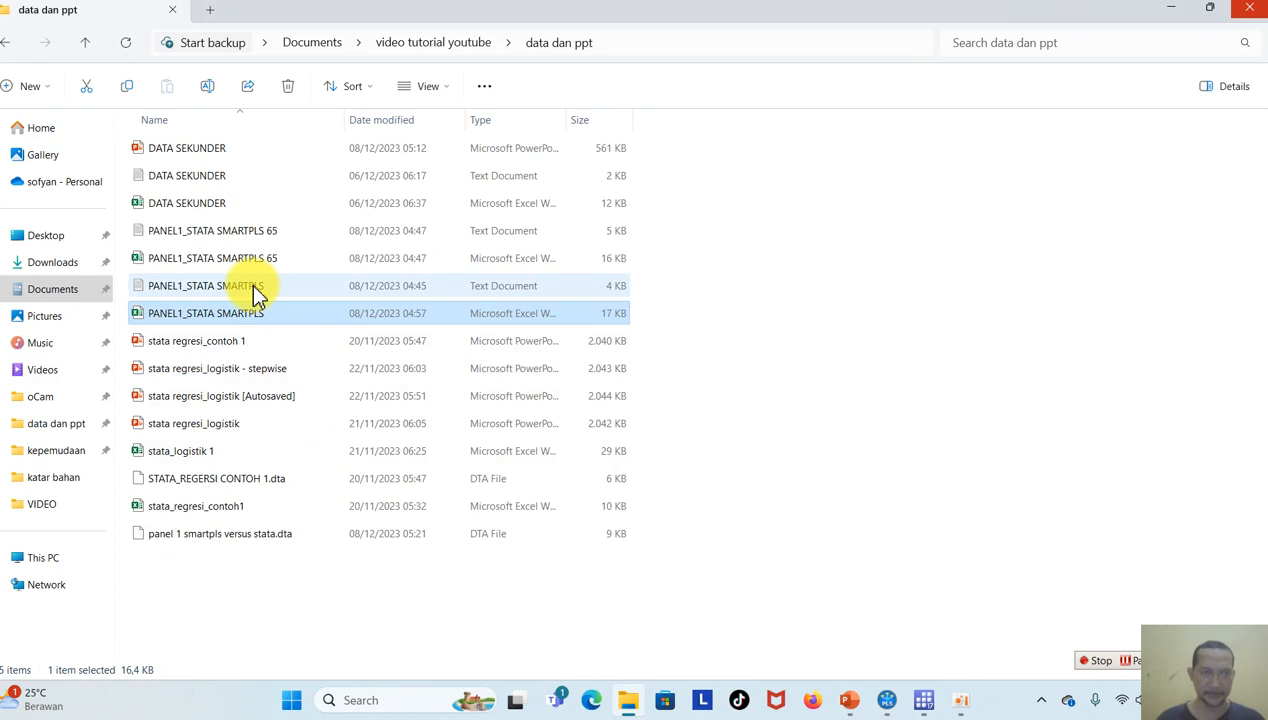
pyautogui.doubleClick(252, 260)
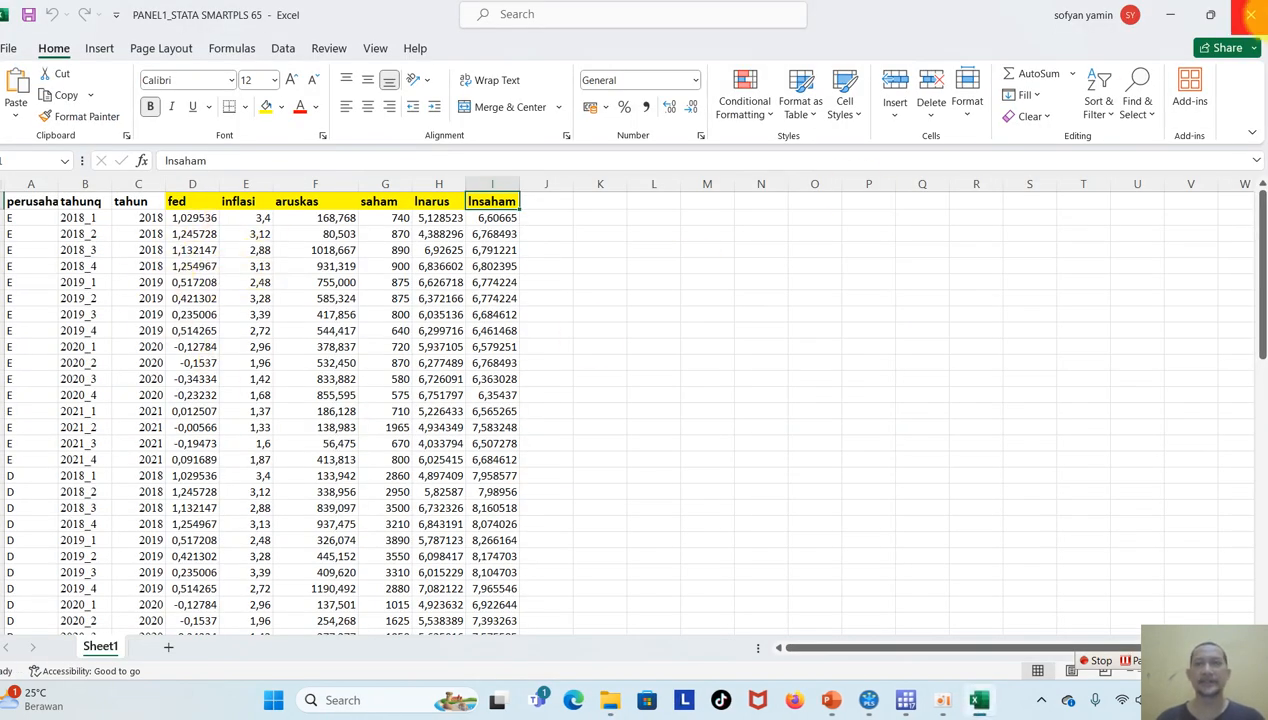
pyautogui.click(1250, 14)
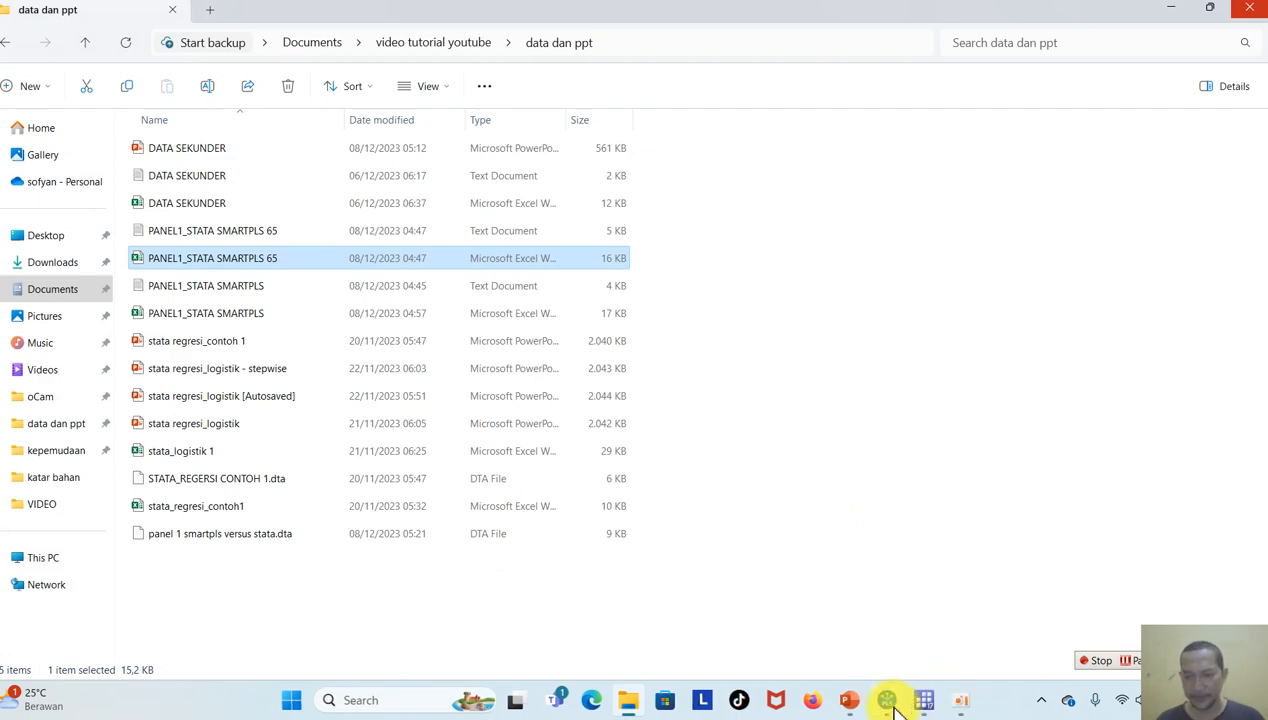
pyautogui.click(887, 700)
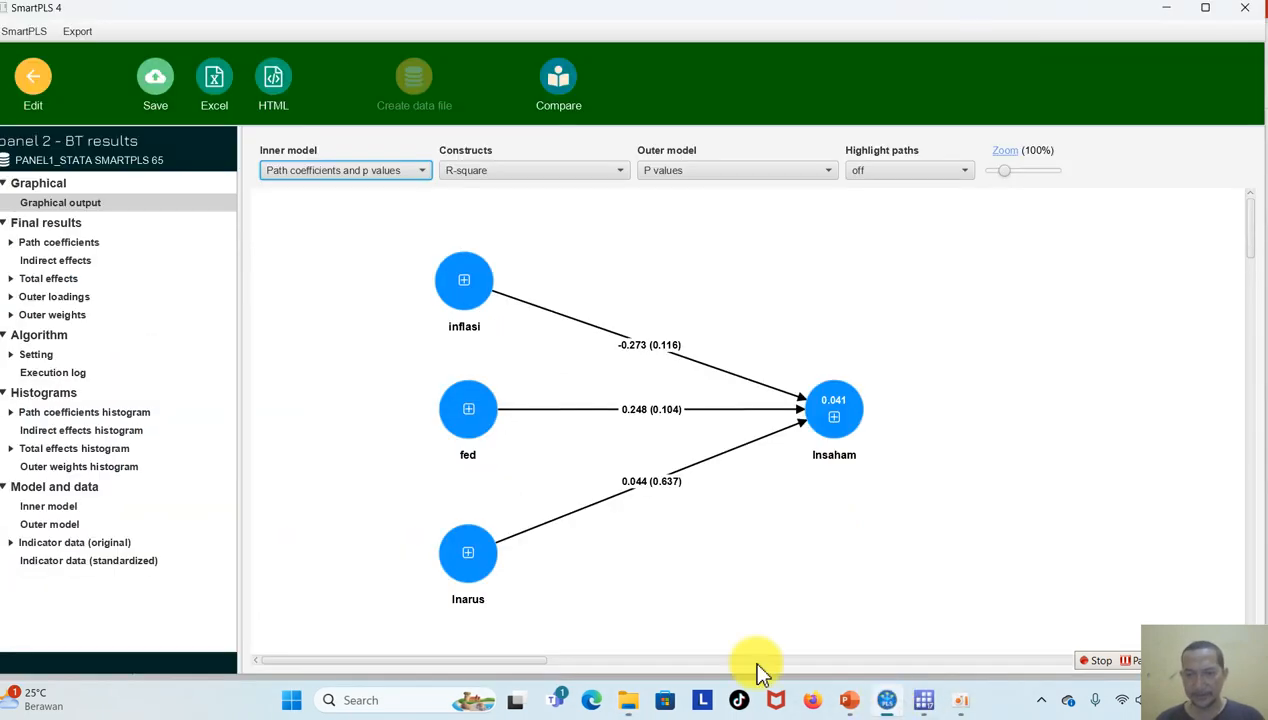
# Switch to Stata and import Sheet1 of PANEL1_STATA SMARTPLS 65 with the first row as variable names, discarding the unsaved data.
pyautogui.click(922, 705)
pyautogui.click(8, 25)
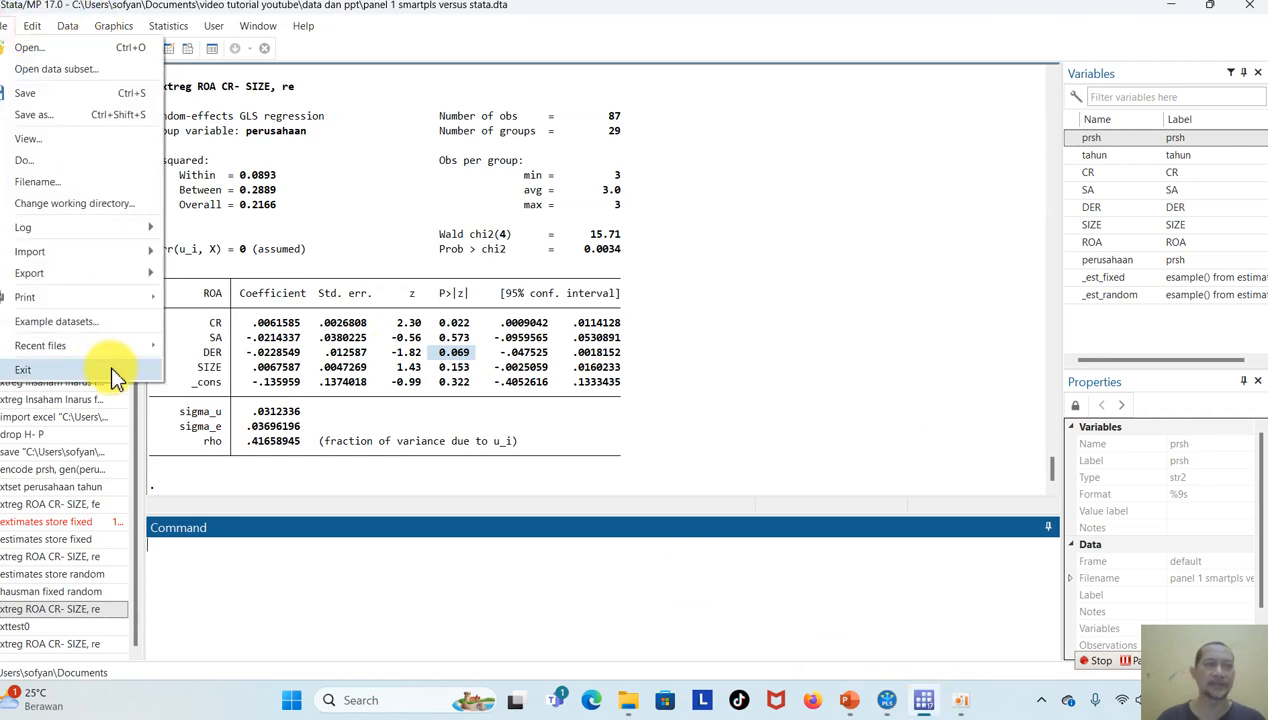
pyautogui.moveTo(95, 257)
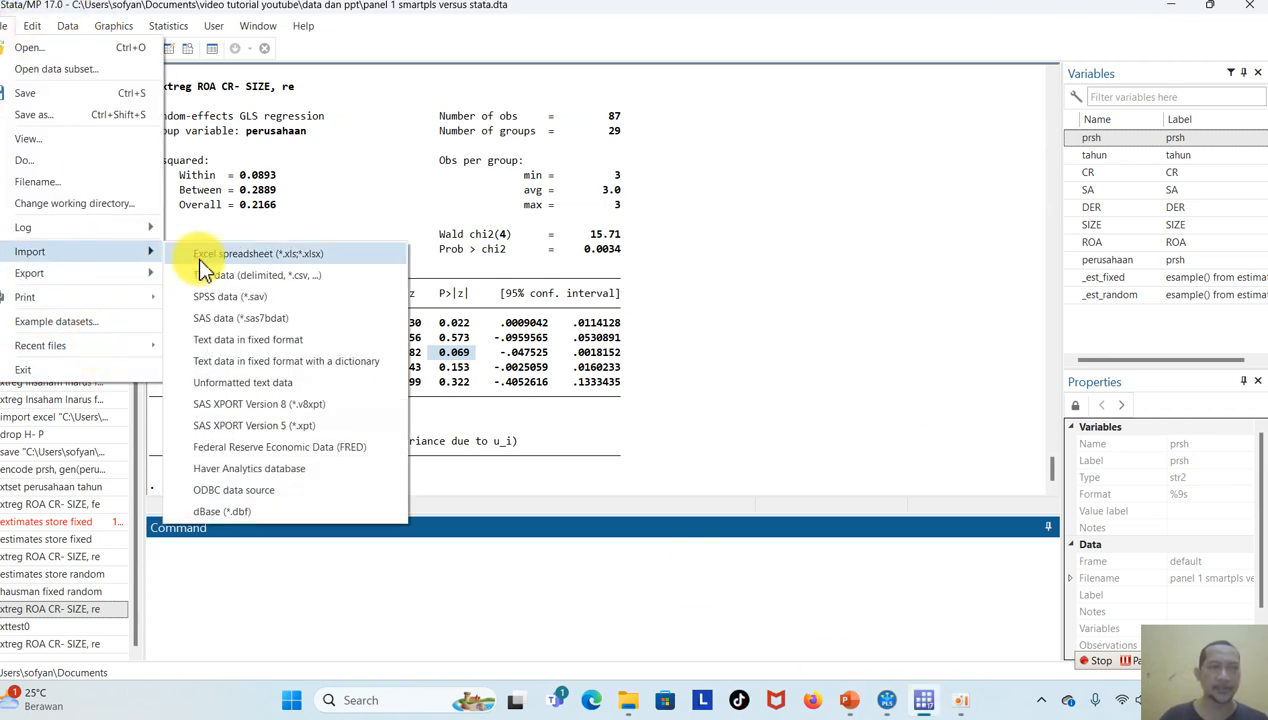
pyautogui.click(199, 258)
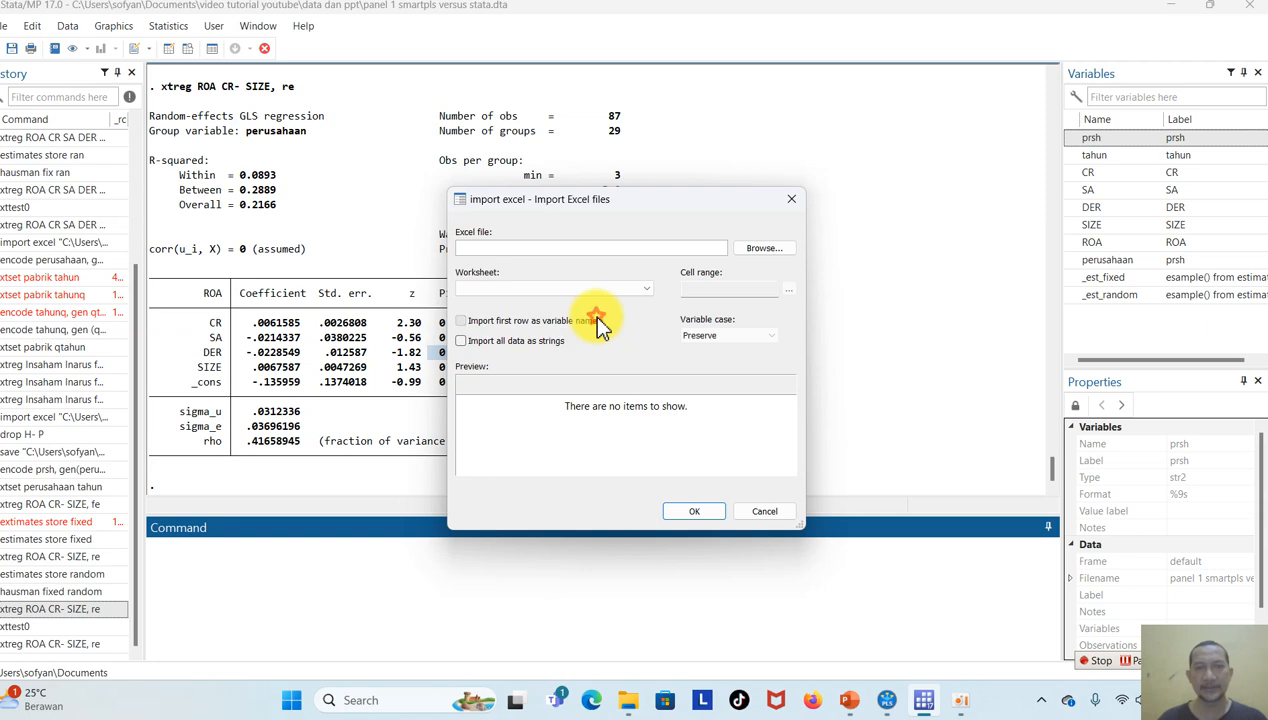
pyautogui.click(756, 250)
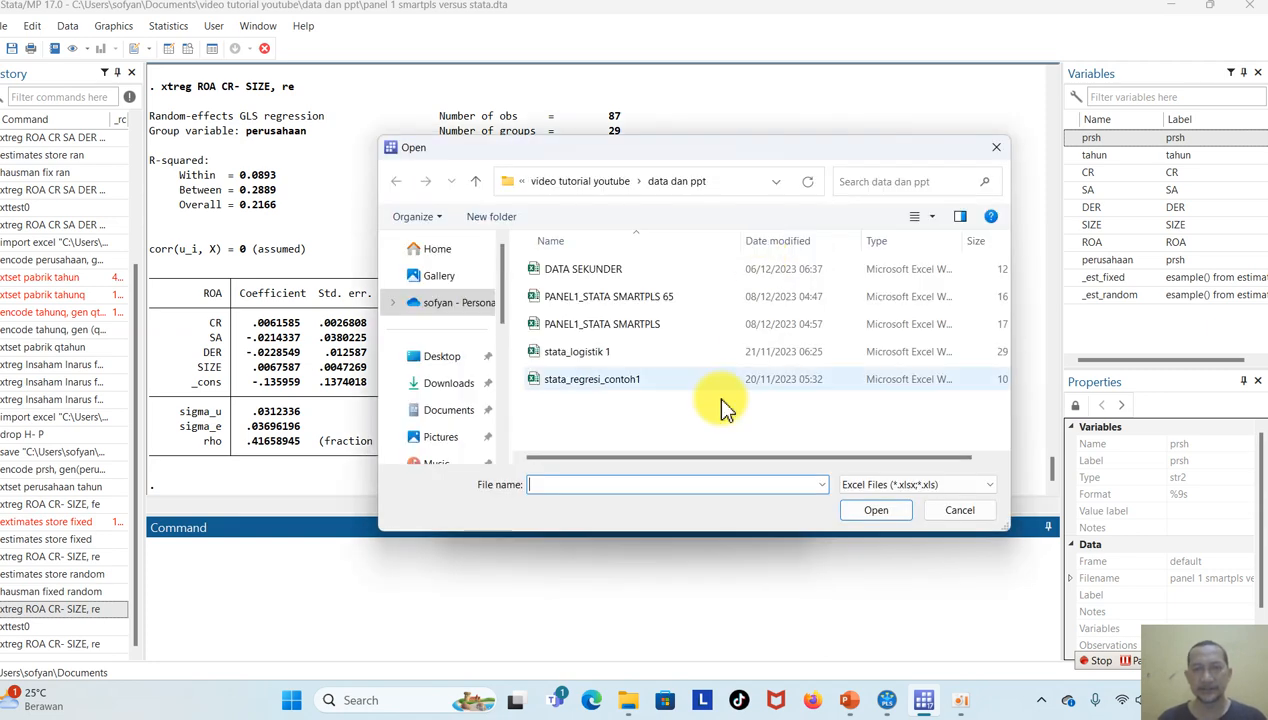
pyautogui.doubleClick(645, 296)
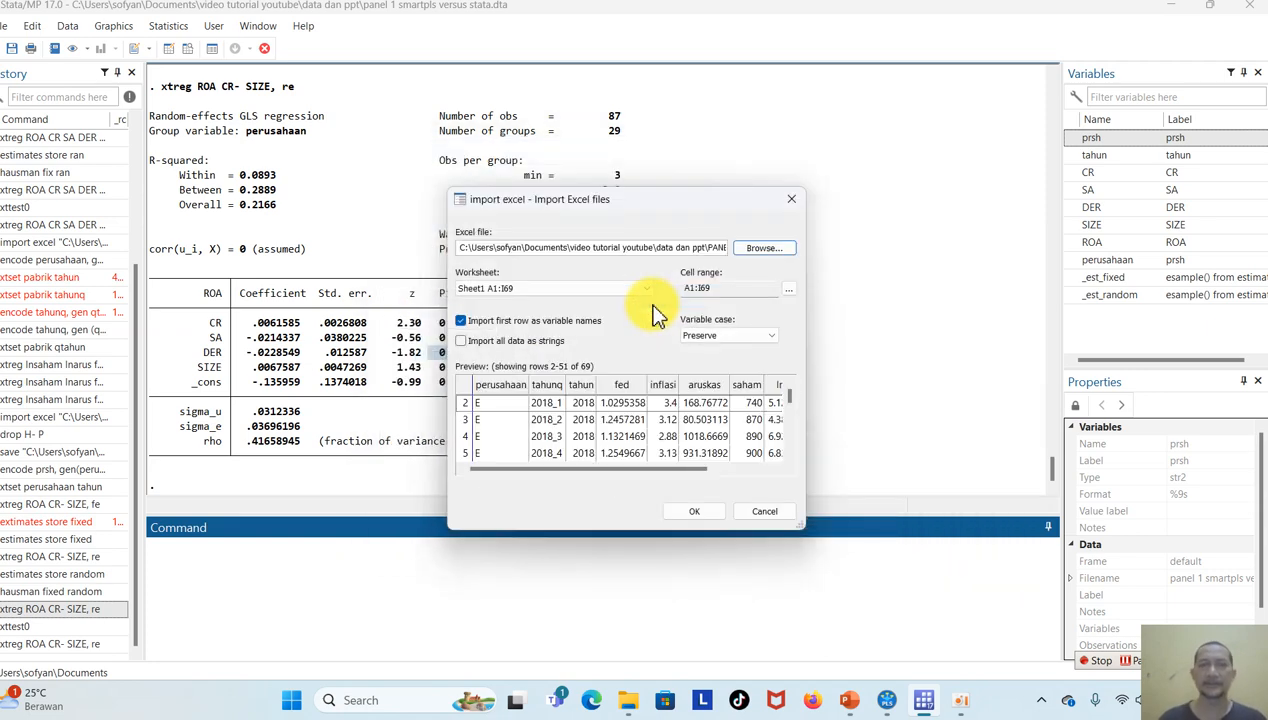
pyautogui.click(698, 510)
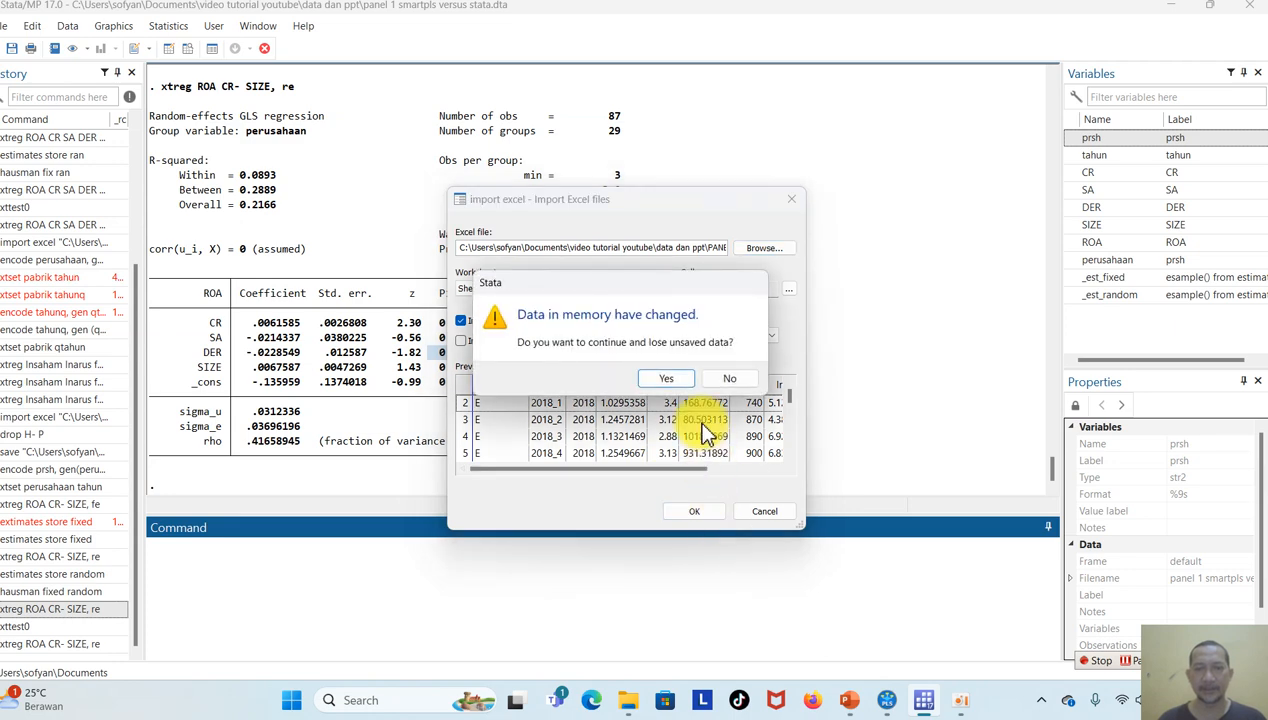
pyautogui.click(666, 378)
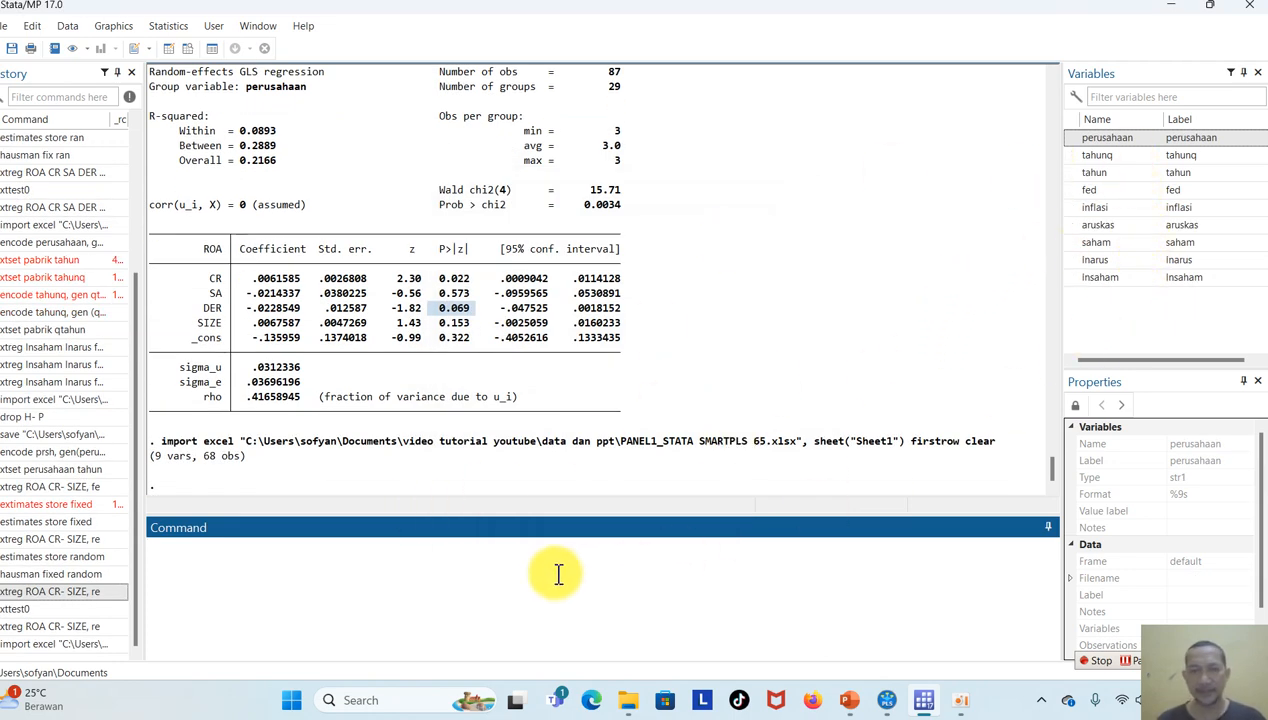
# Encode perusahaan into a new numeric variable prsh and tahunq into a new numeric variable waktu.
pyautogui.click(168, 607)
pyautogui.write('encode')
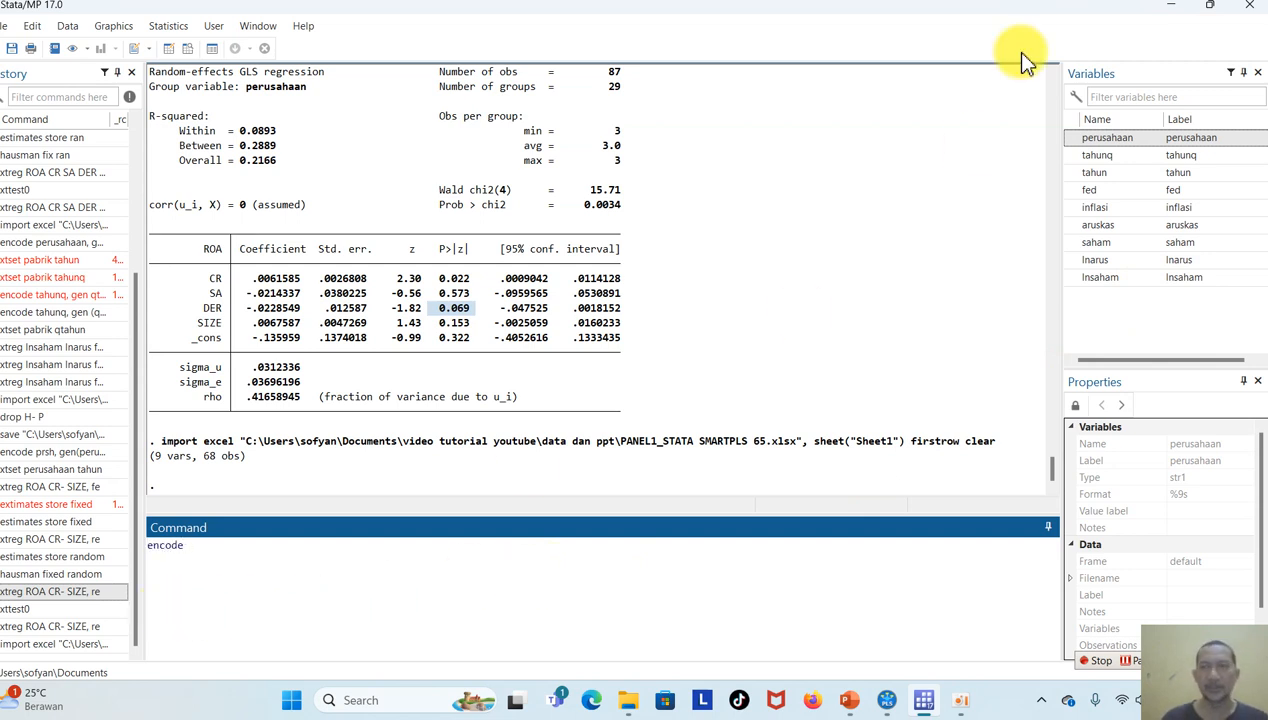
pyautogui.doubleClick(1150, 138)
pyautogui.write(', gen(prsh')
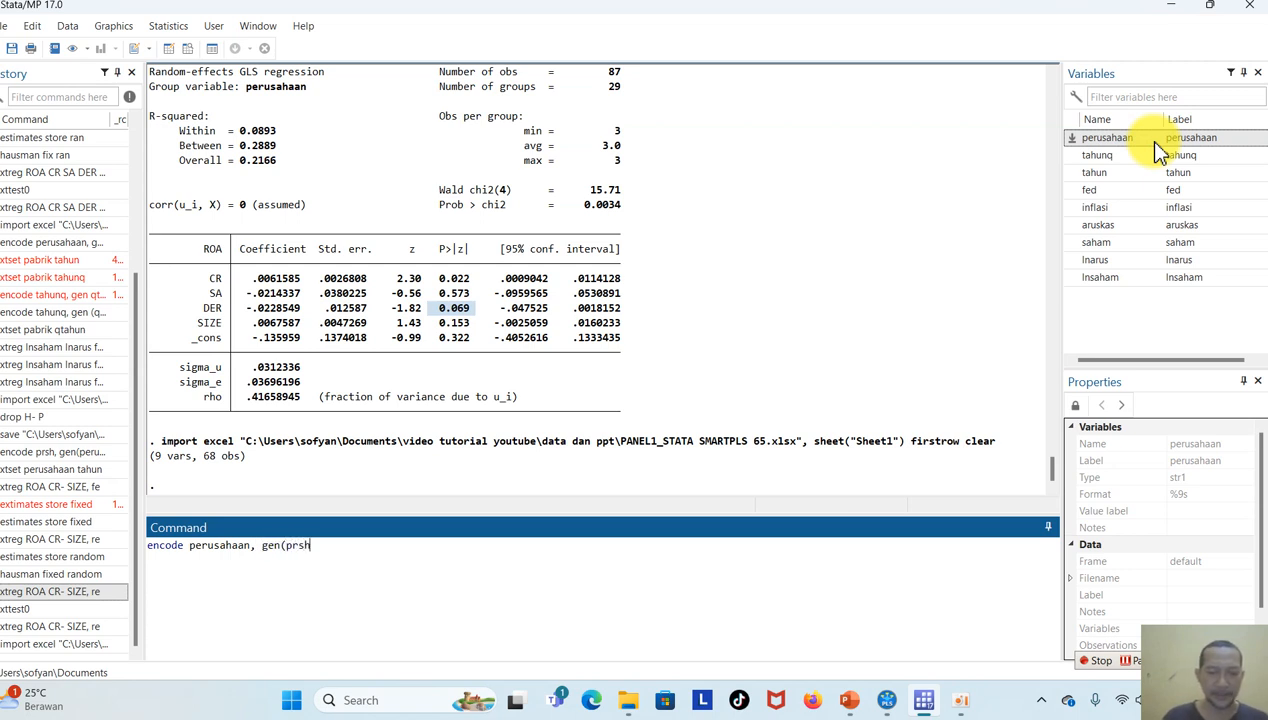
pyautogui.press('Return')
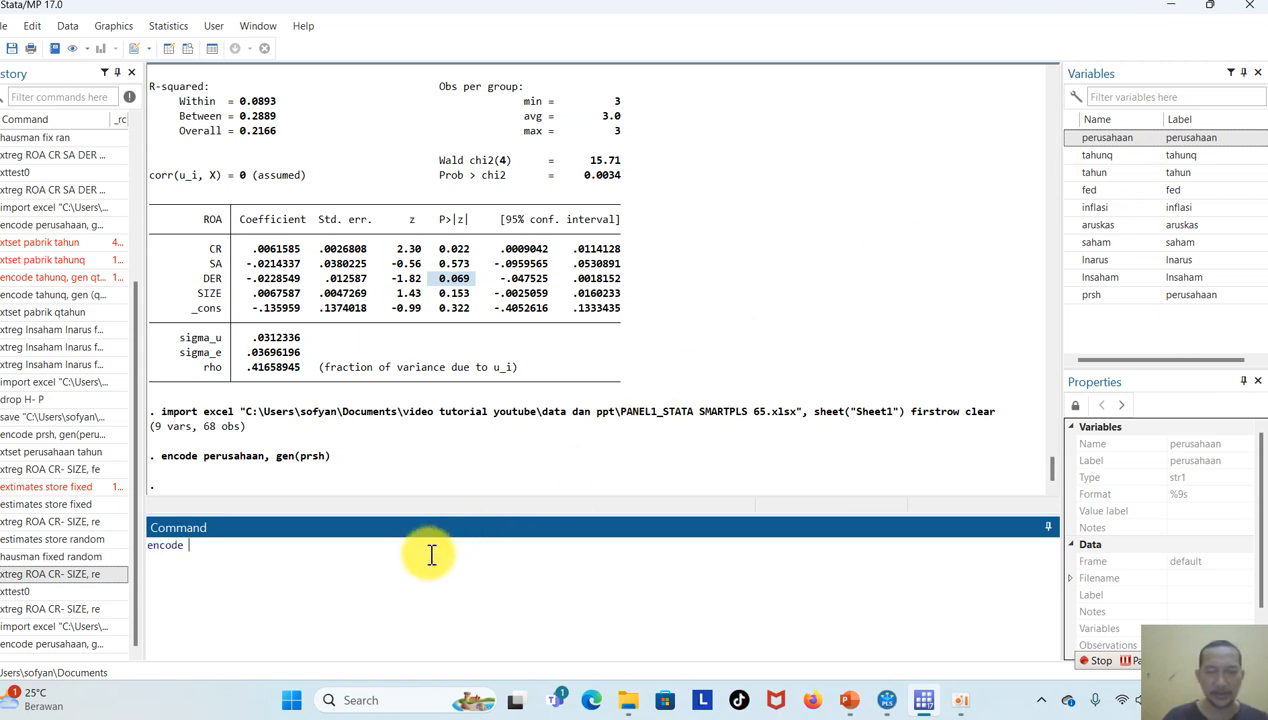
pyautogui.click(1095, 155)
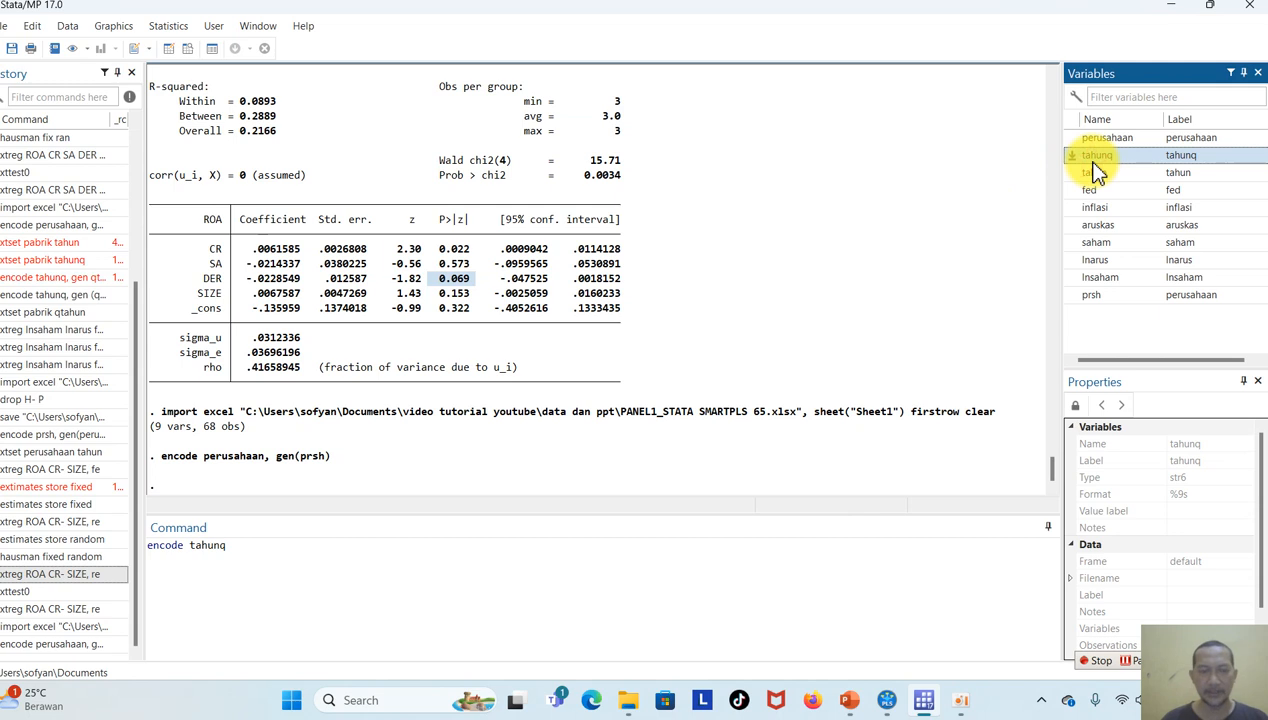
pyautogui.write(', gen(waktu')
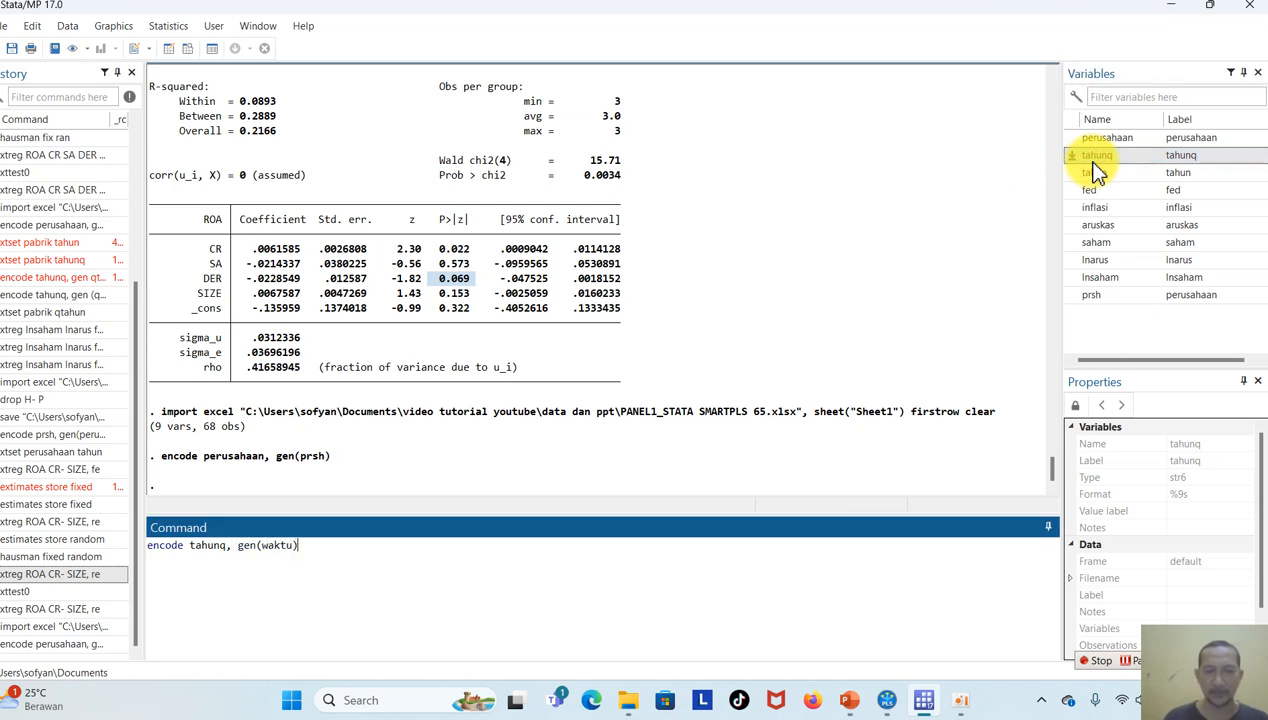
pyautogui.press('Return')
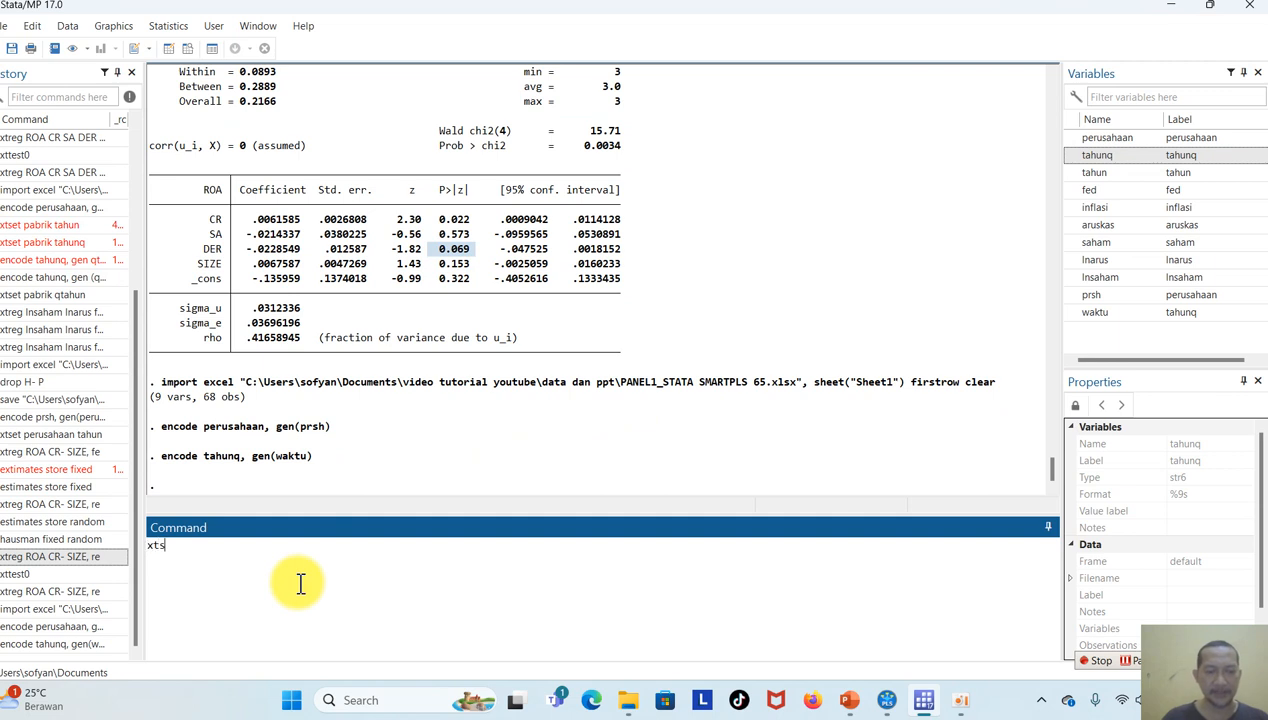
# Declare the data as a panel using xtset, with prsh as the panel variable and waktu as the time variable.
pyautogui.write('xtset')
pyautogui.click(1100, 294)
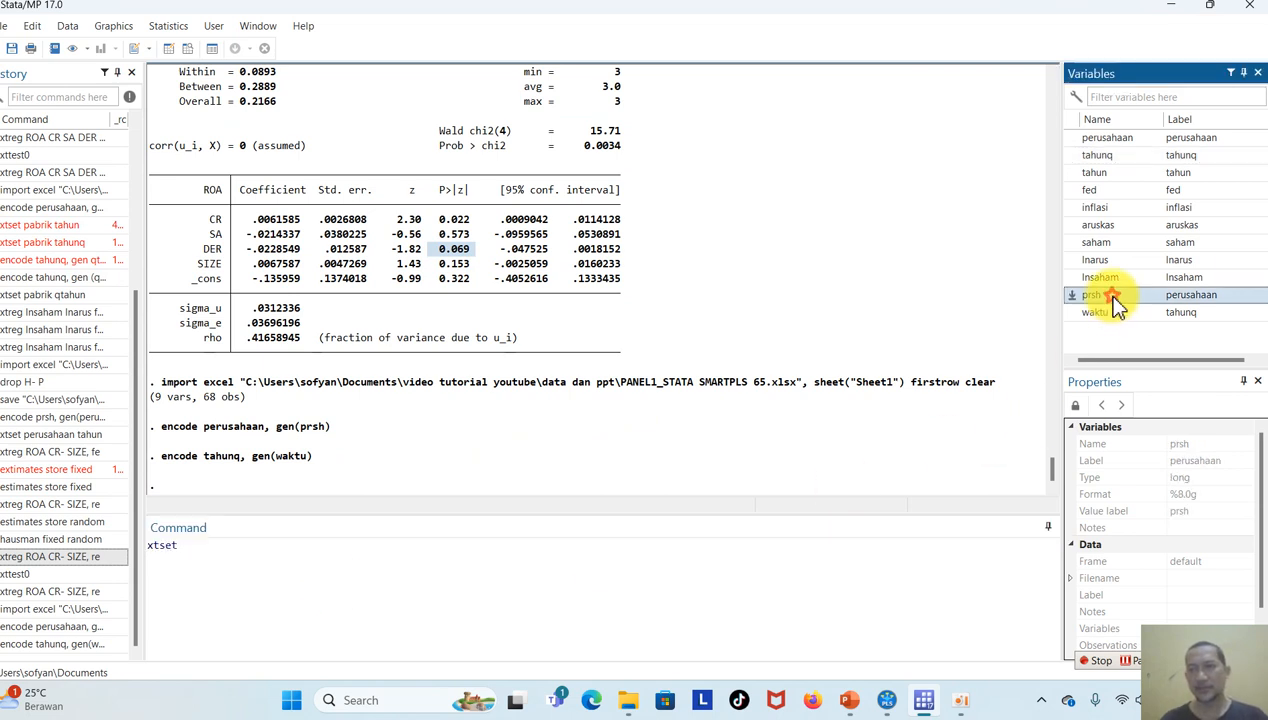
pyautogui.click(1108, 313)
pyautogui.press('Return')
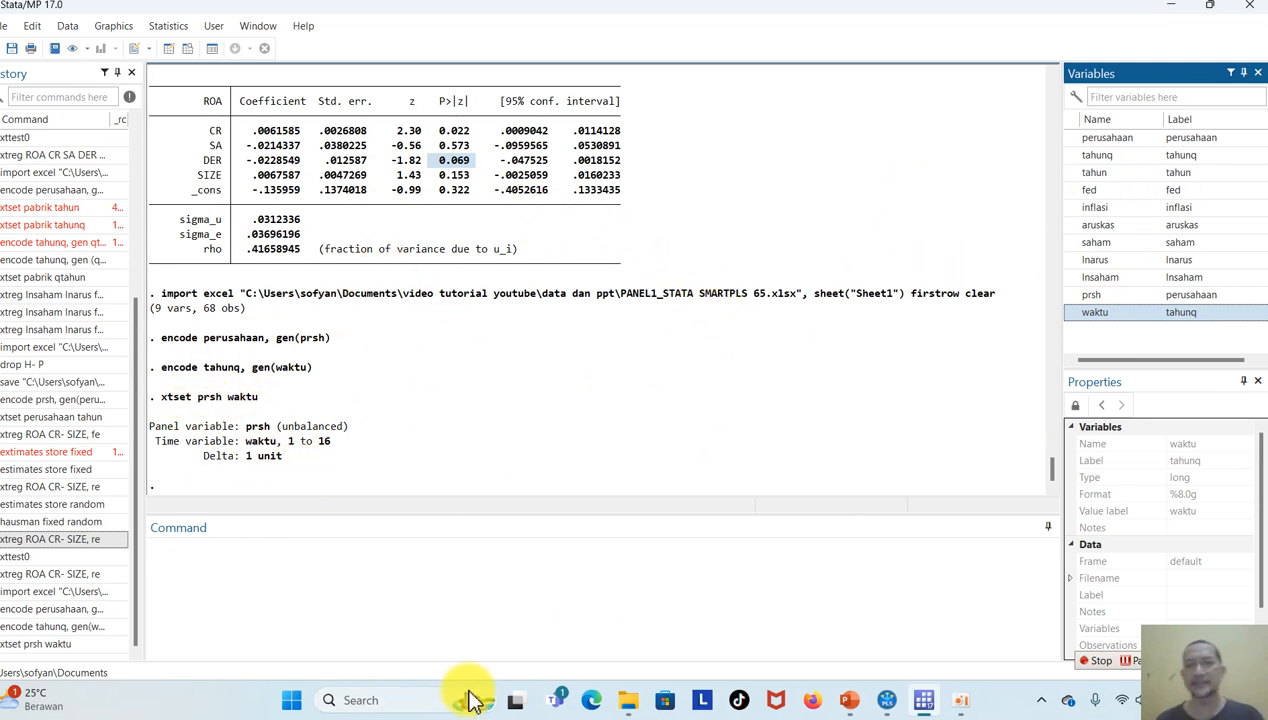
# Run the fixed-effects regression of lnsaham on lnarus, fed and inflasi, and highlight its F test that all u_i=0.
pyautogui.click(357, 598)
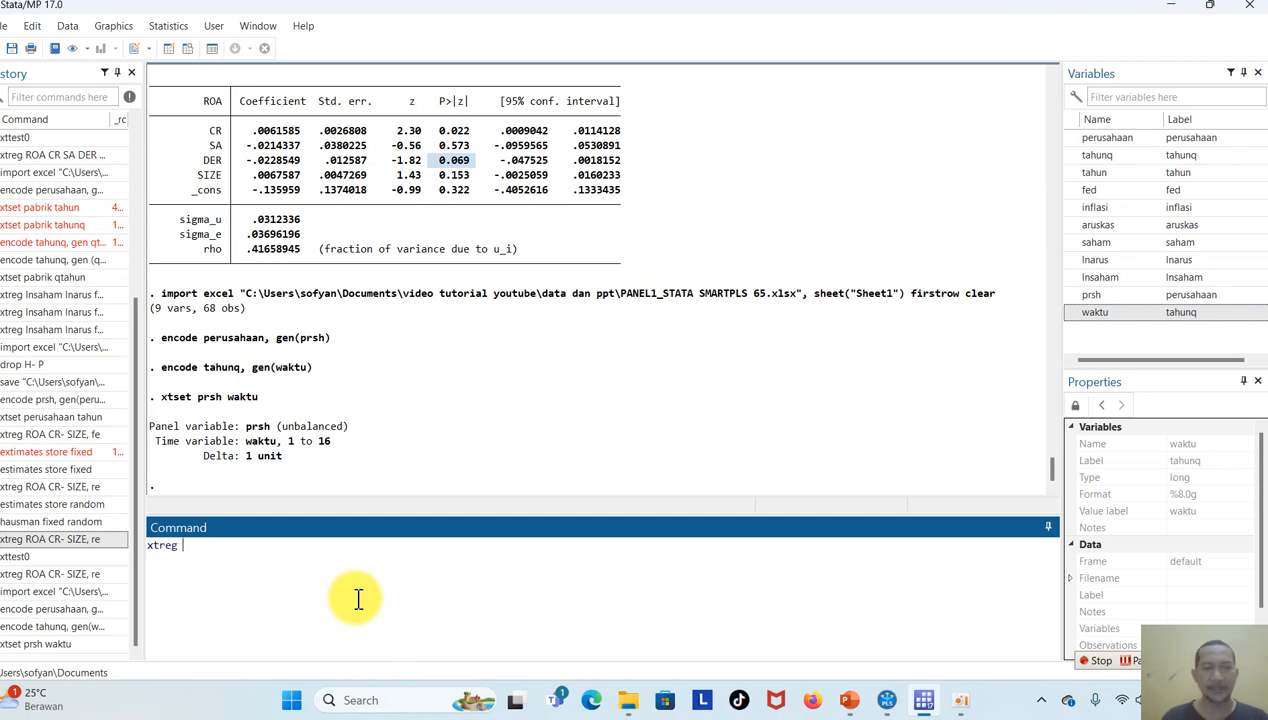
pyautogui.click(1123, 279)
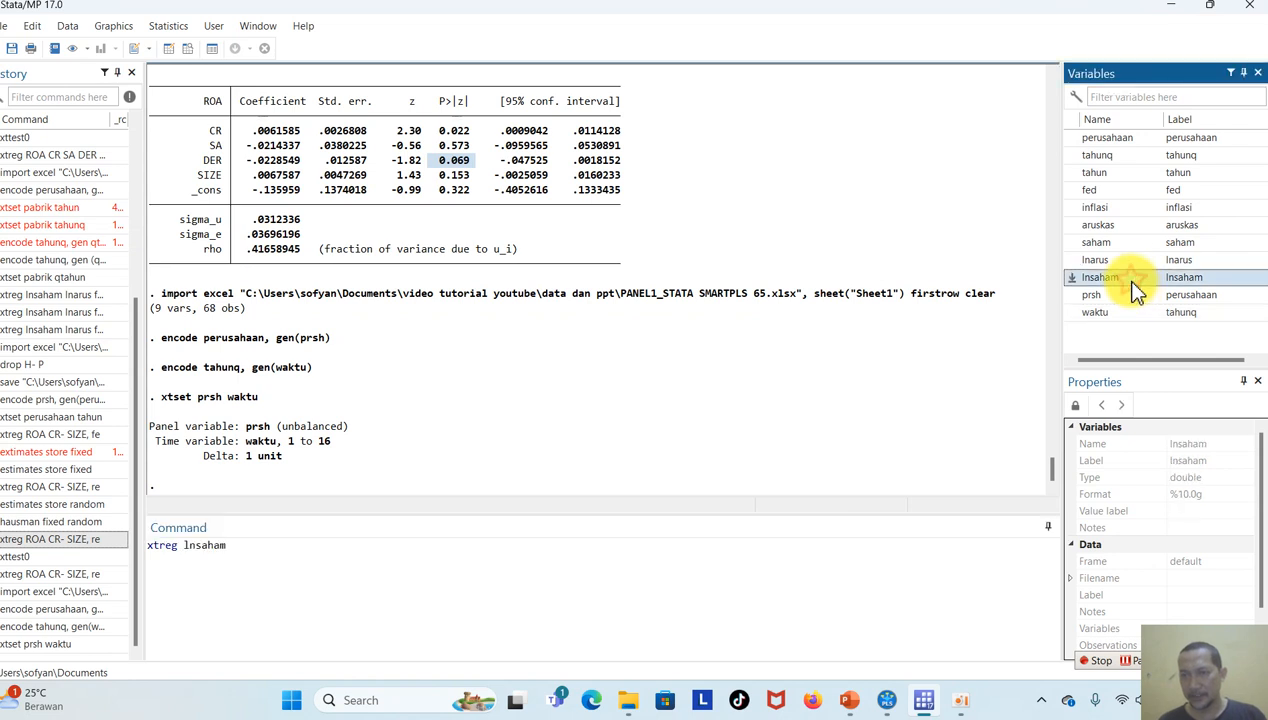
pyautogui.click(1113, 262)
pyautogui.click(1120, 192)
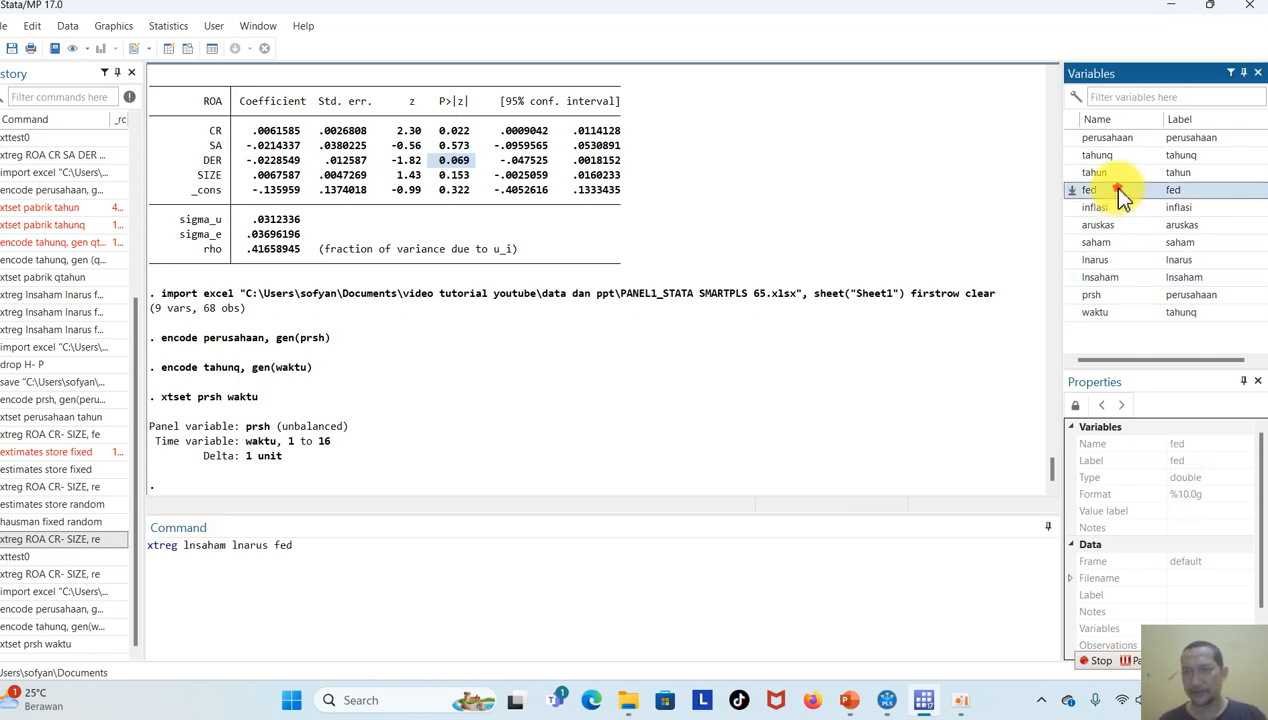
pyautogui.click(1120, 209)
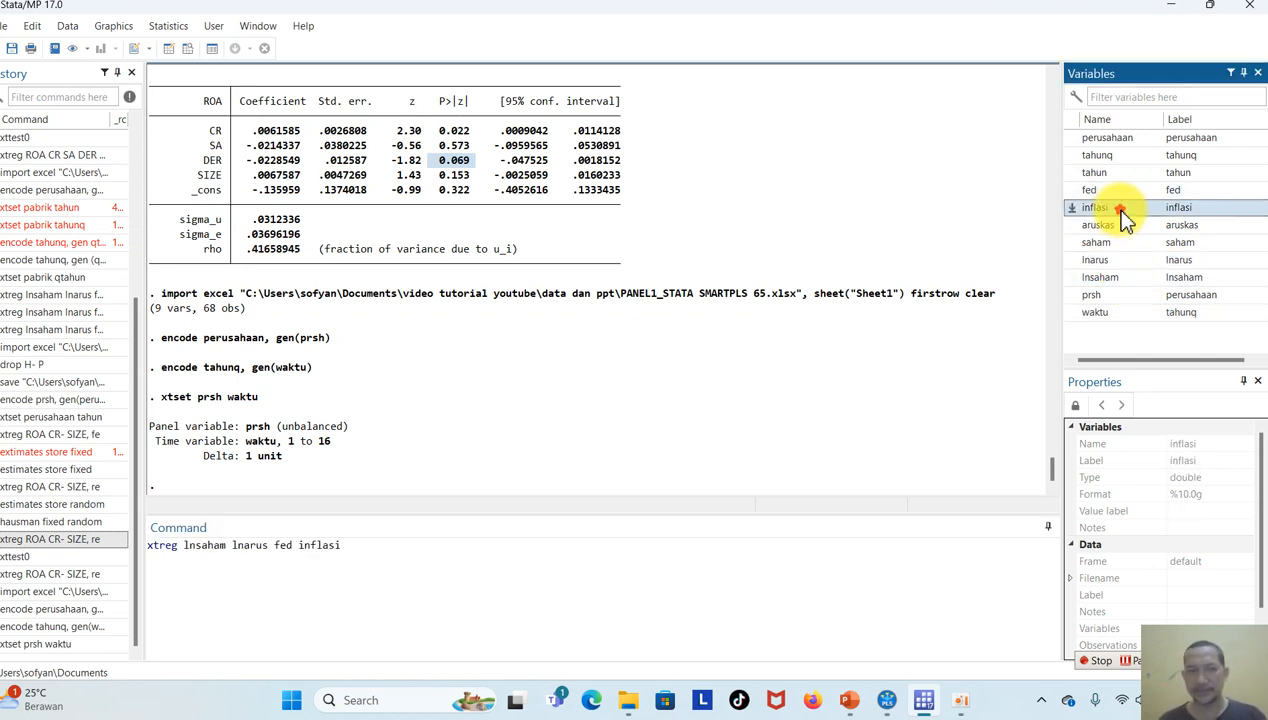
pyautogui.write(', fe')
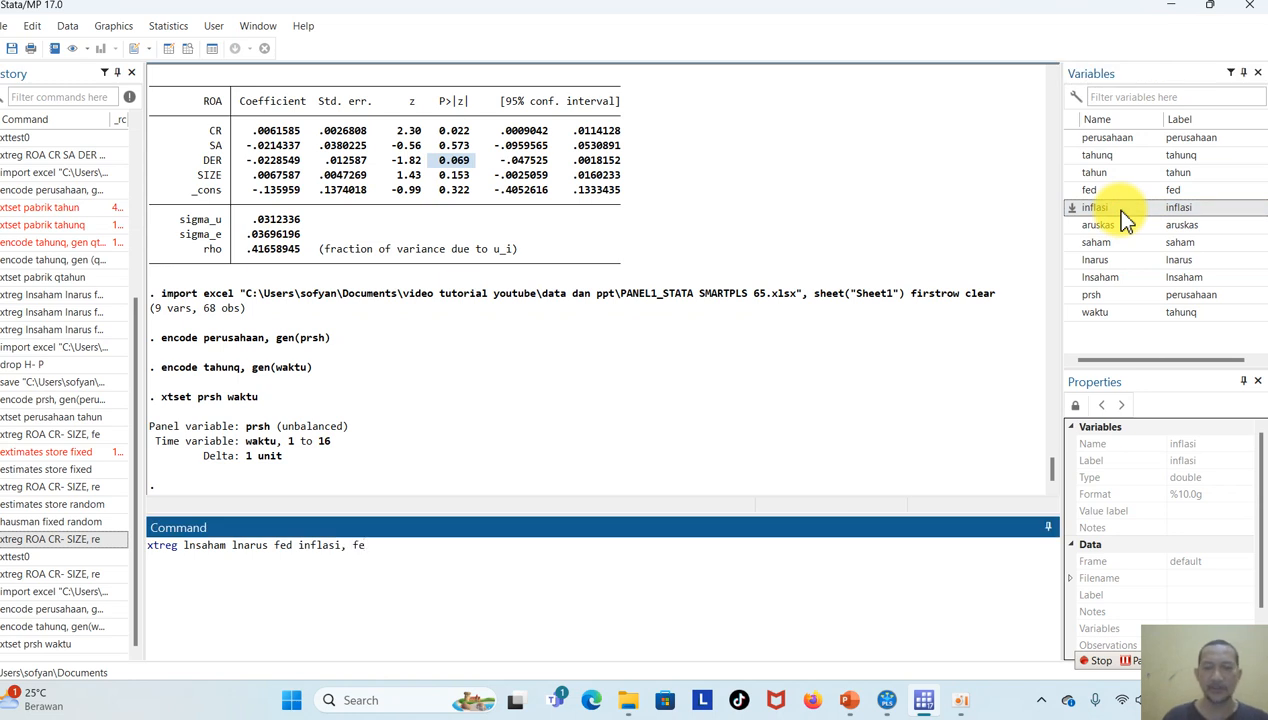
pyautogui.press('Return')
pyautogui.moveTo(630, 457); pyautogui.dragTo(340, 445)
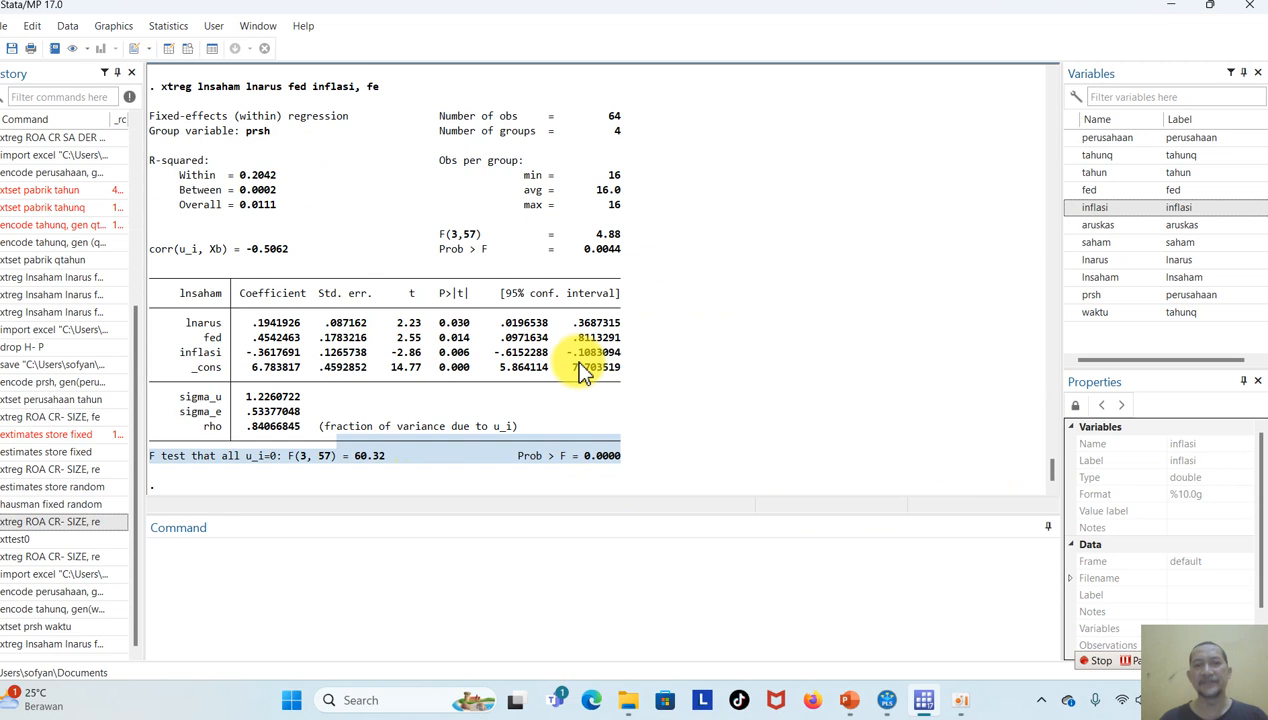
# Store the fixed-effects estimates under the name fixed and run the random-effects regression of lnsaham on lnarus, fed and inflasi.
pyautogui.click(511, 571)
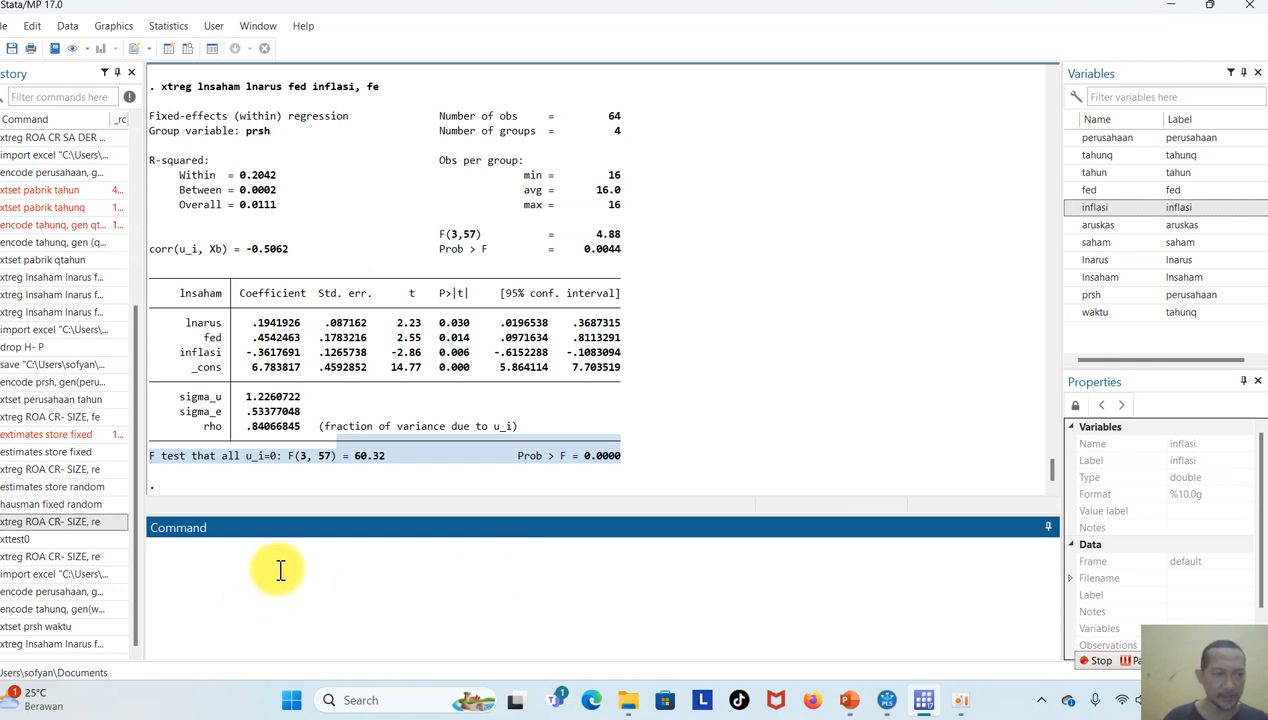
pyautogui.click(63, 451)
pyautogui.doubleClick(63, 451)
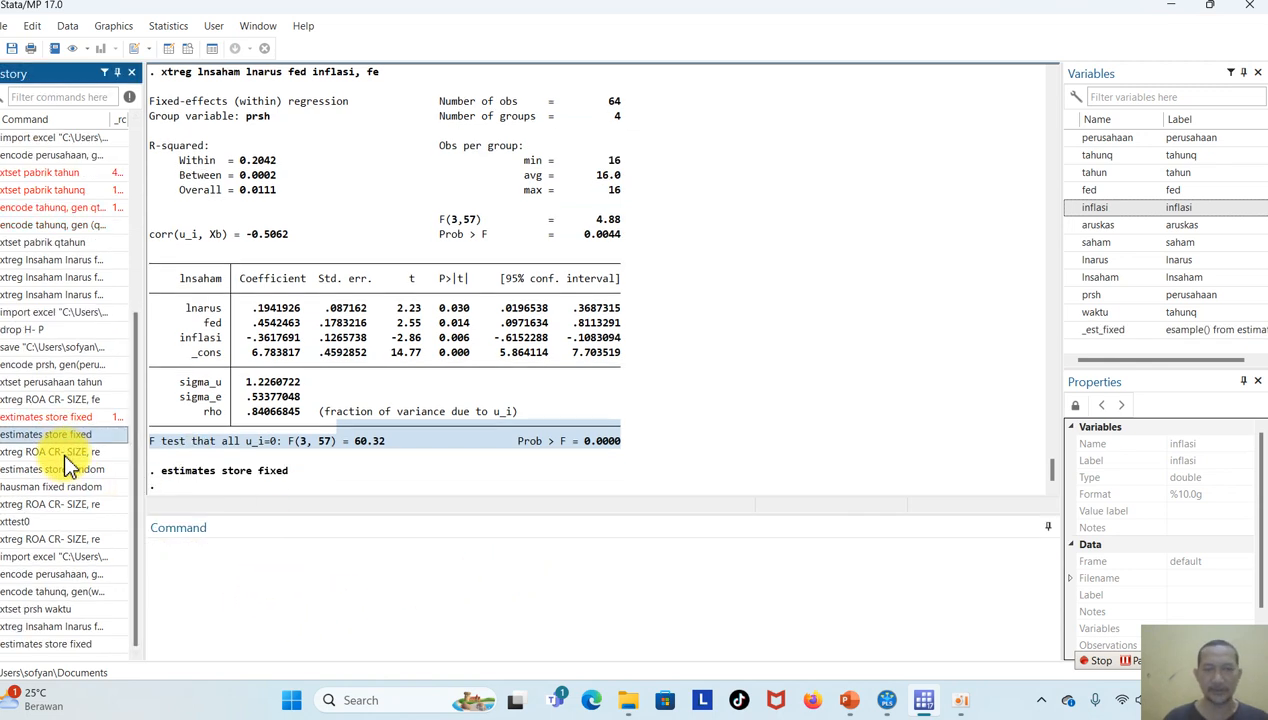
pyautogui.click(97, 627)
pyautogui.click(396, 546)
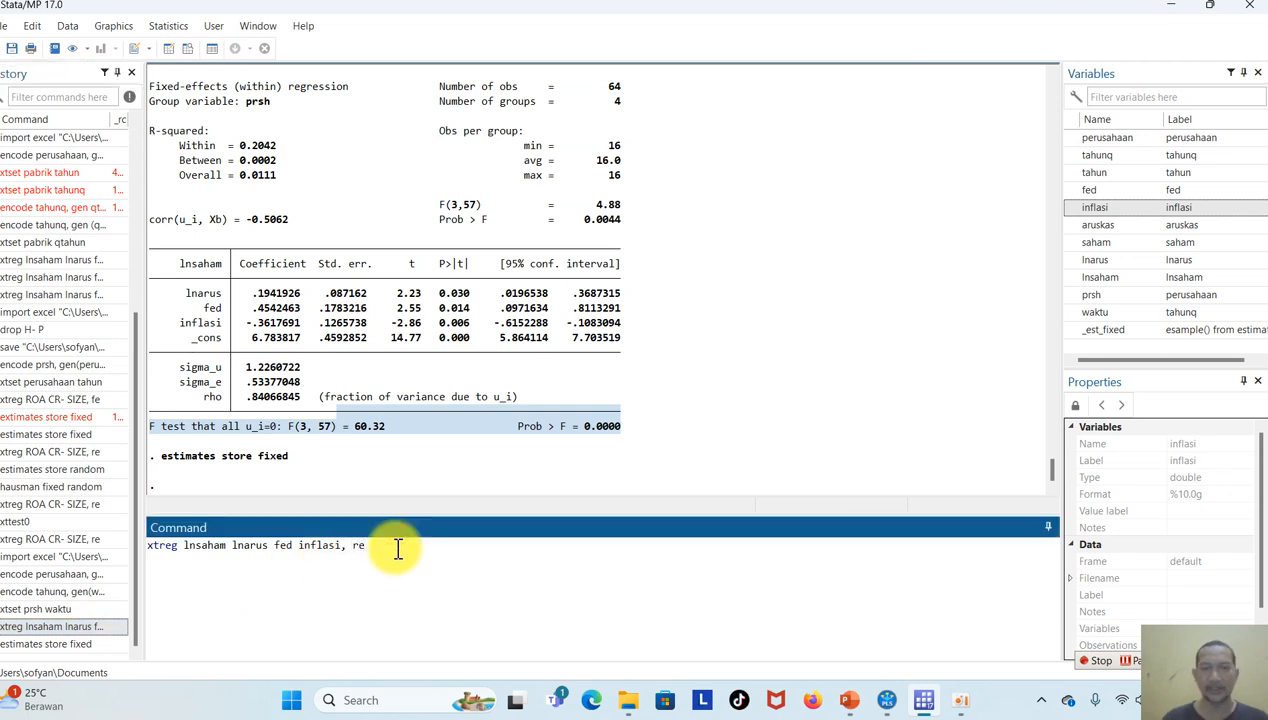
pyautogui.press('Return')
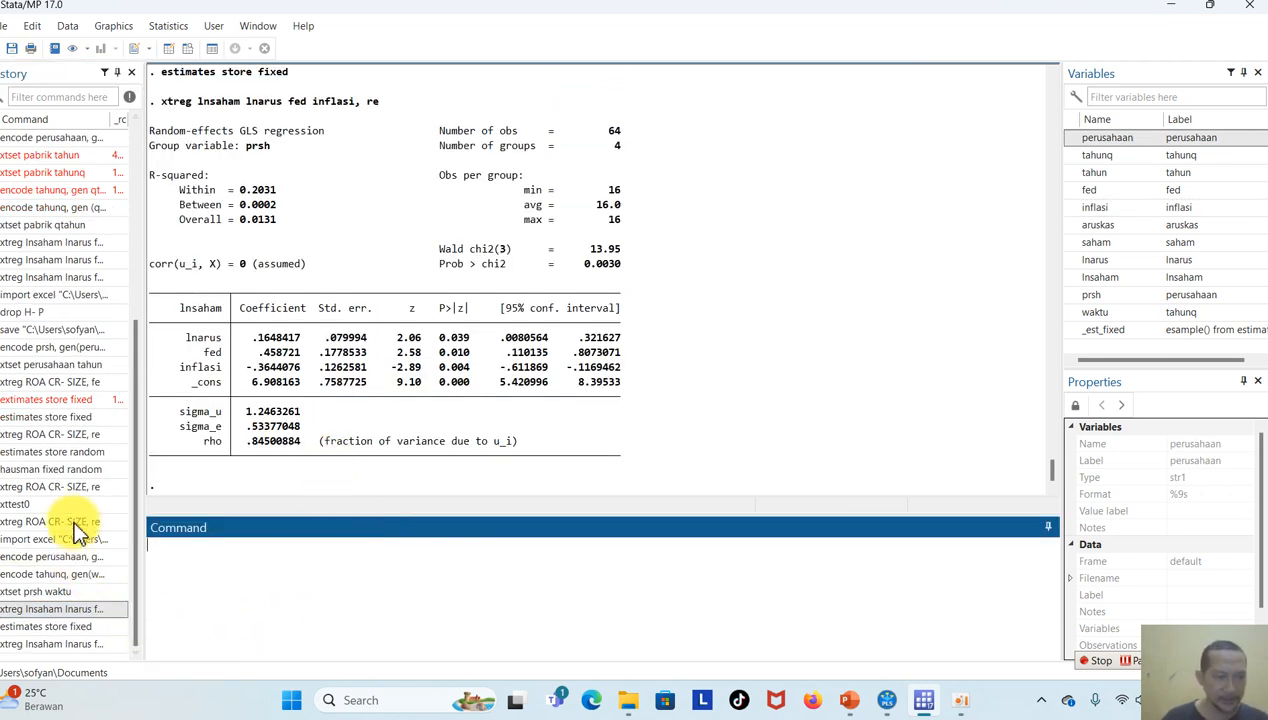
# Store the random-effects estimates under the name random and run the Hausman test comparing fixed with random.
pyautogui.click(95, 453)
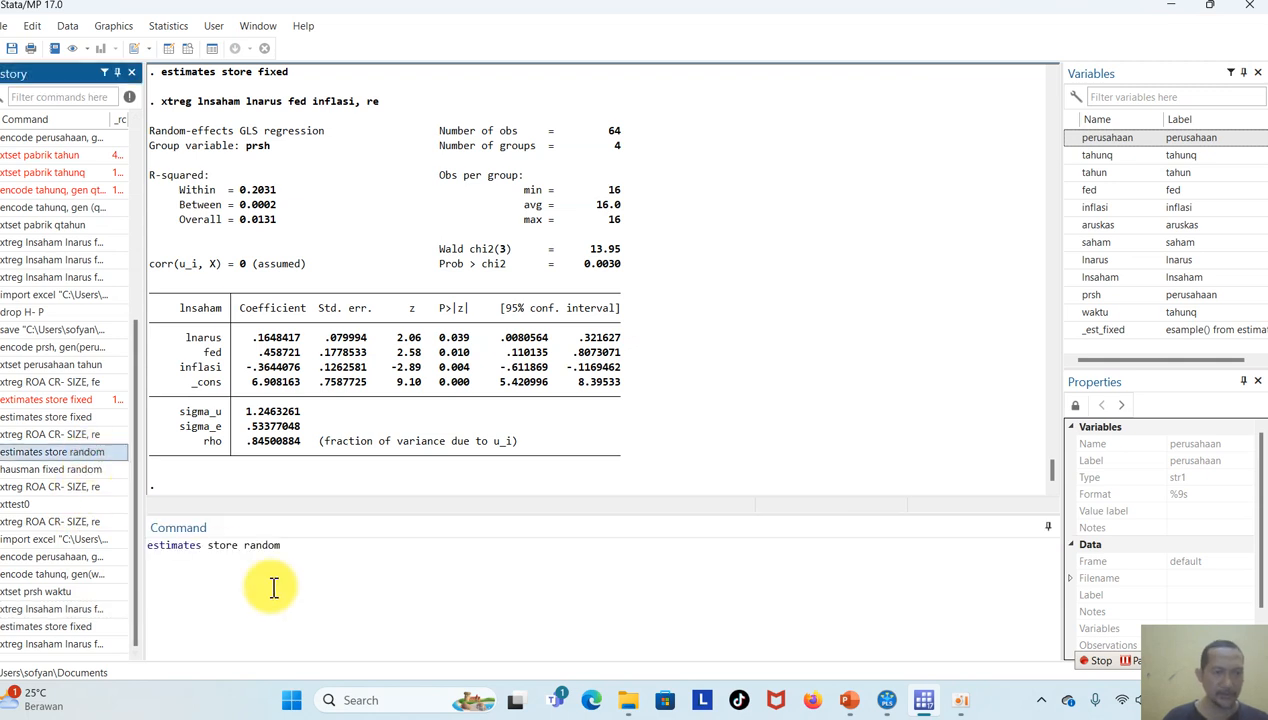
pyautogui.press('Return')
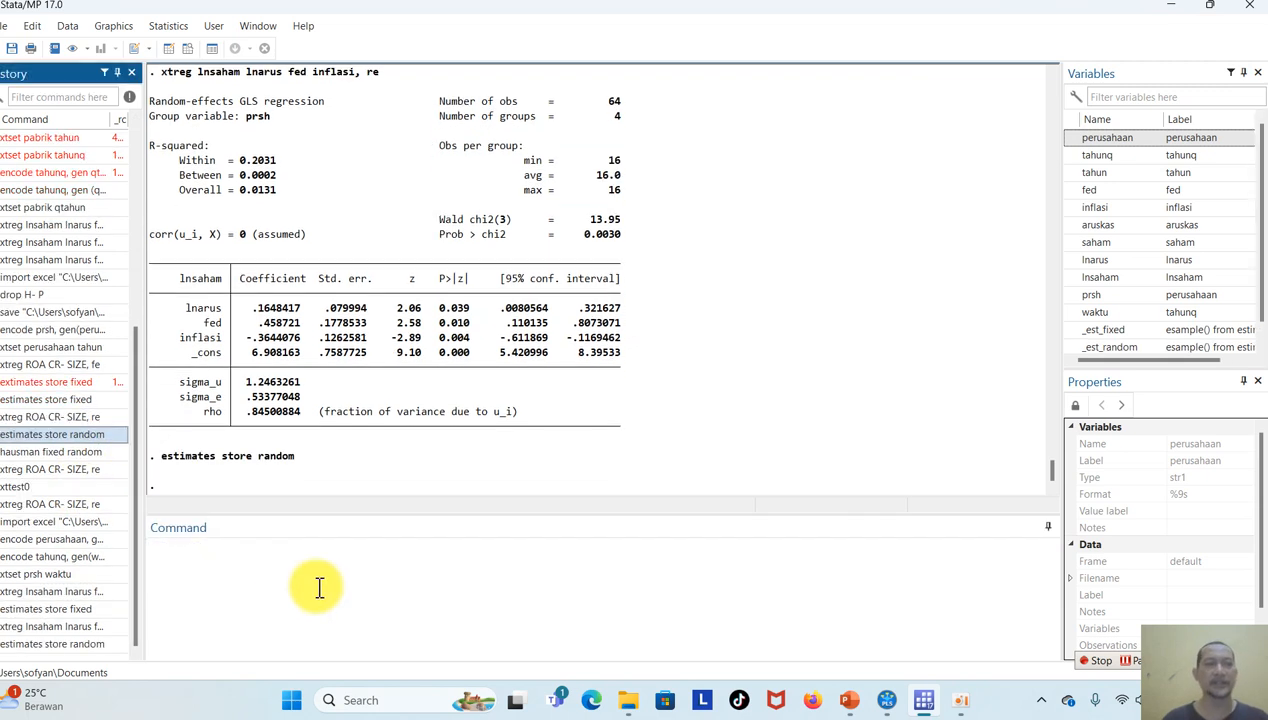
pyautogui.click(77, 455)
pyautogui.press('Return')
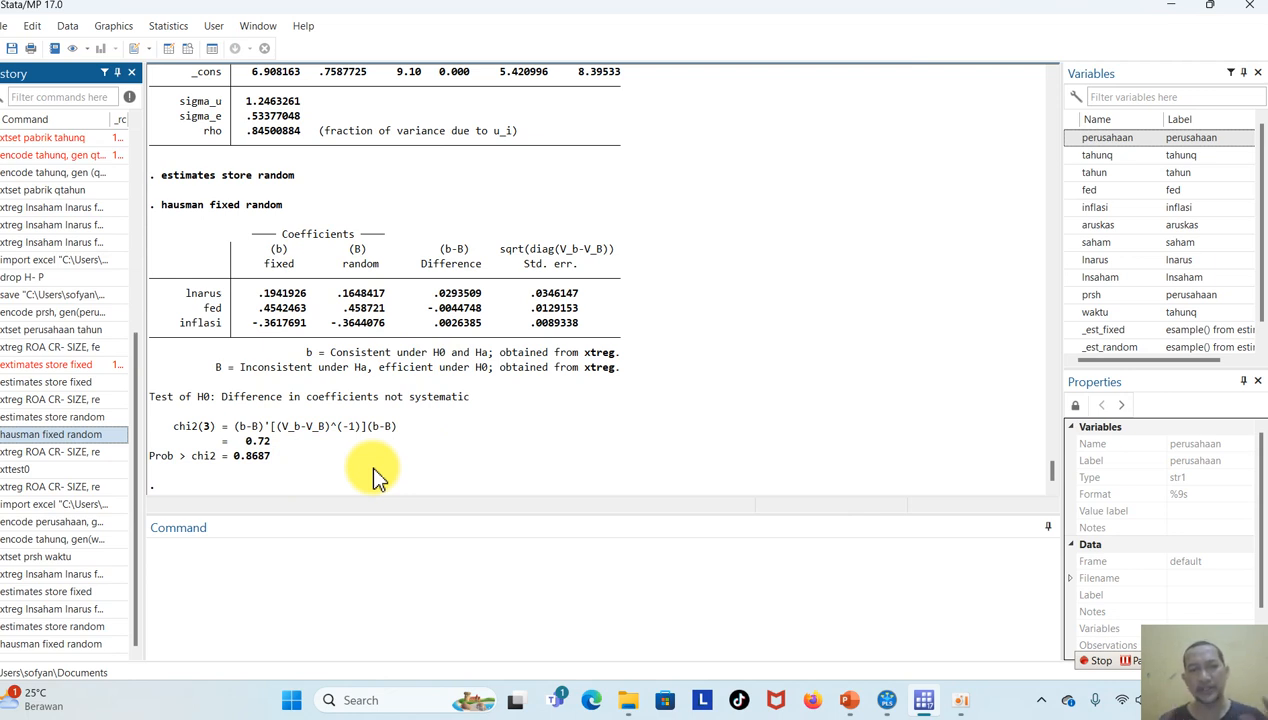
# Switch to PowerPoint and add the bullet "Mnutut stata regresi data panel terbaik: RE" below the last bullet of the DATA PANEL (STUDI KASUS 2) slide.
pyautogui.click(855, 700)
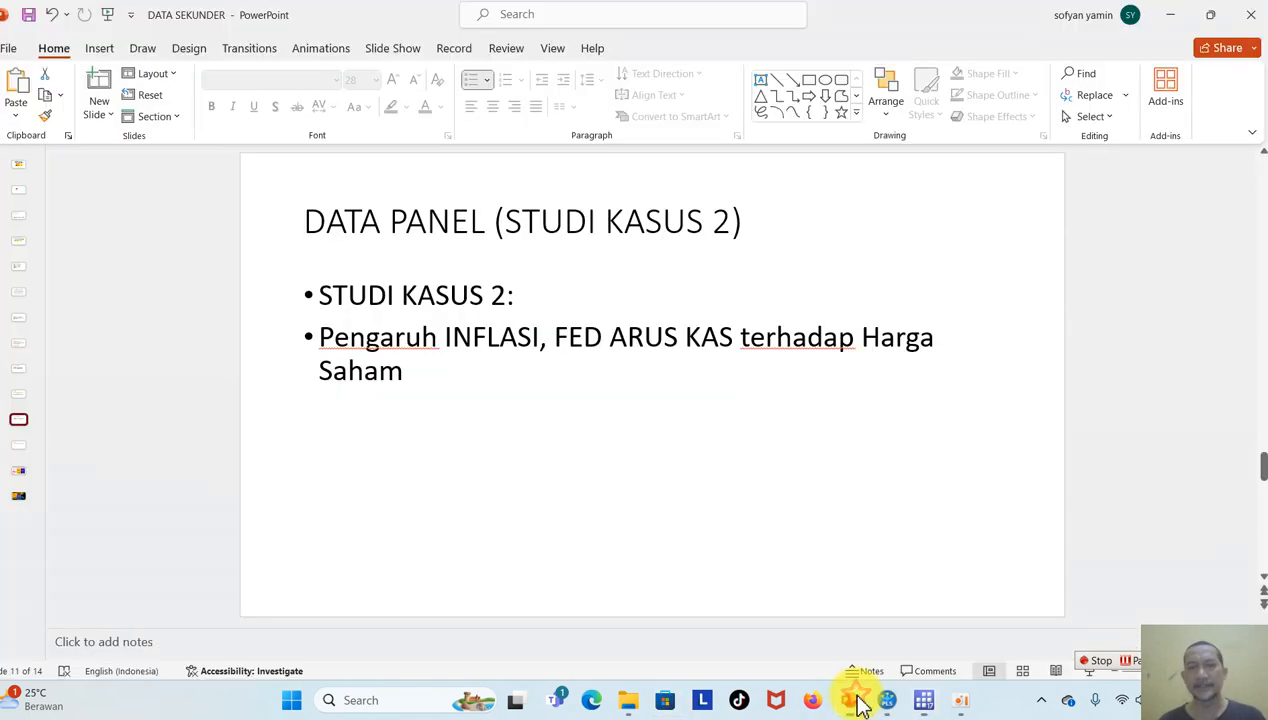
pyautogui.click(463, 374)
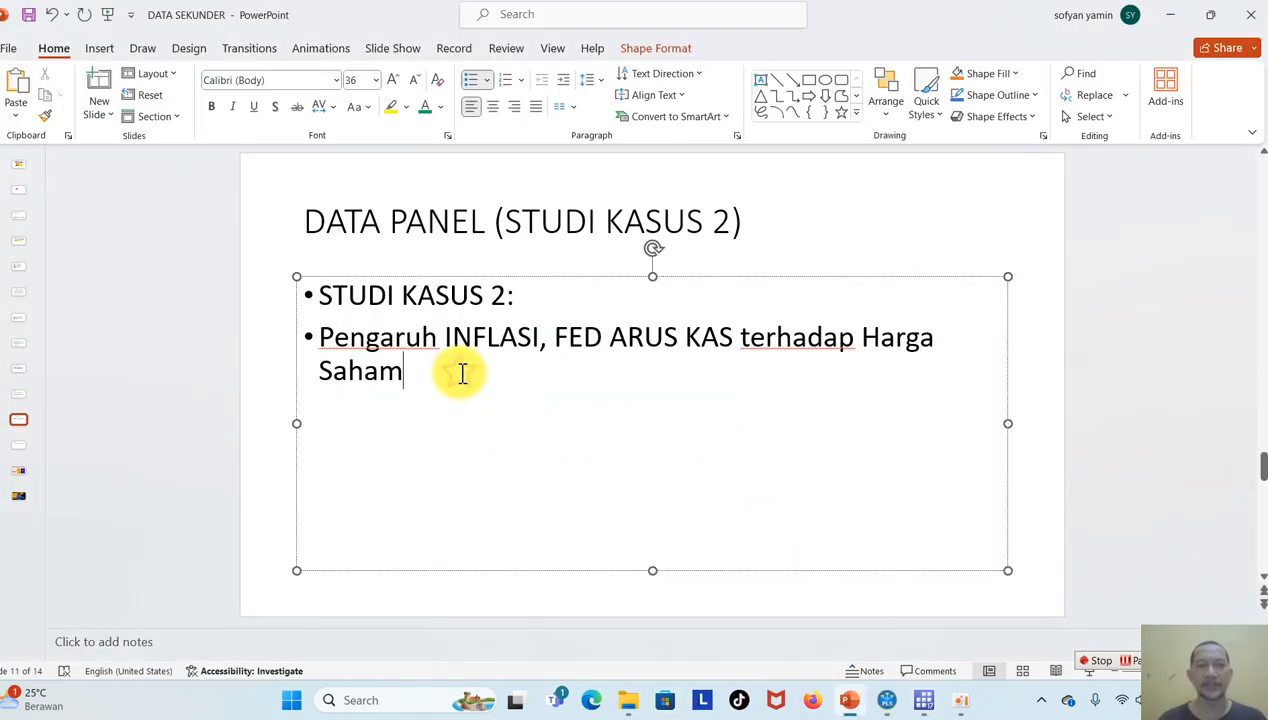
pyautogui.write('mnutut')
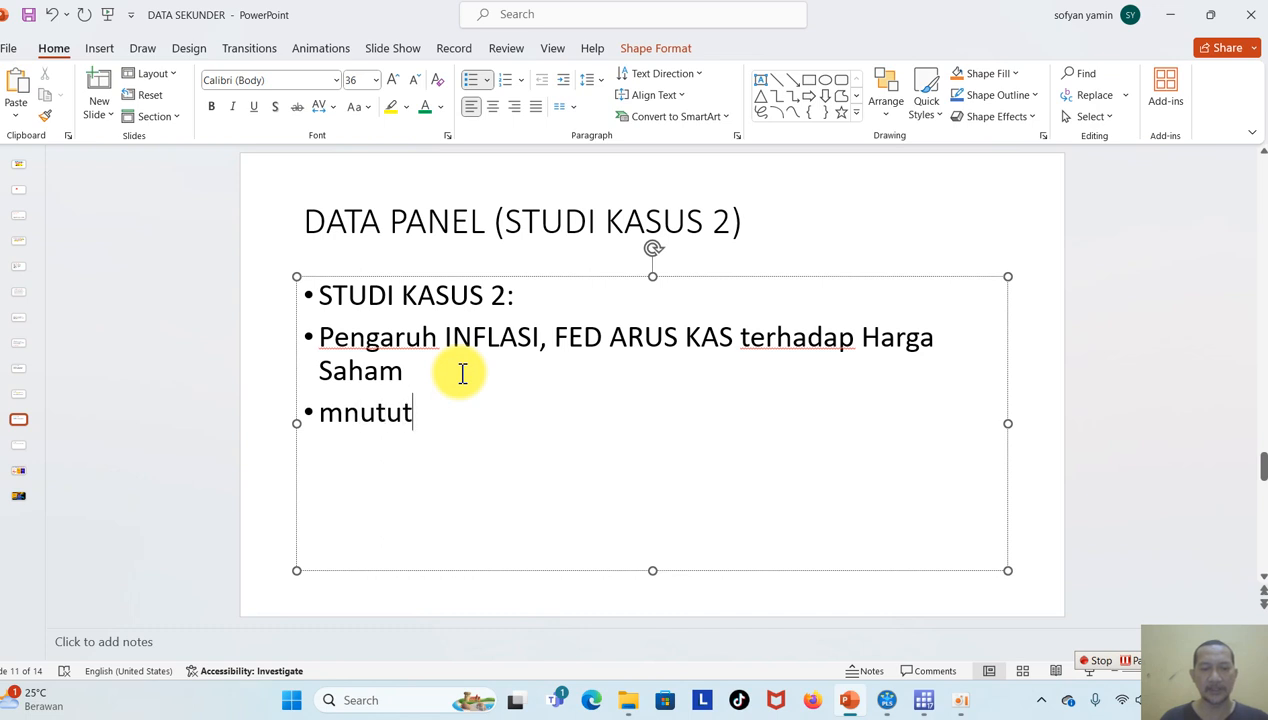
pyautogui.write(' stata reg')
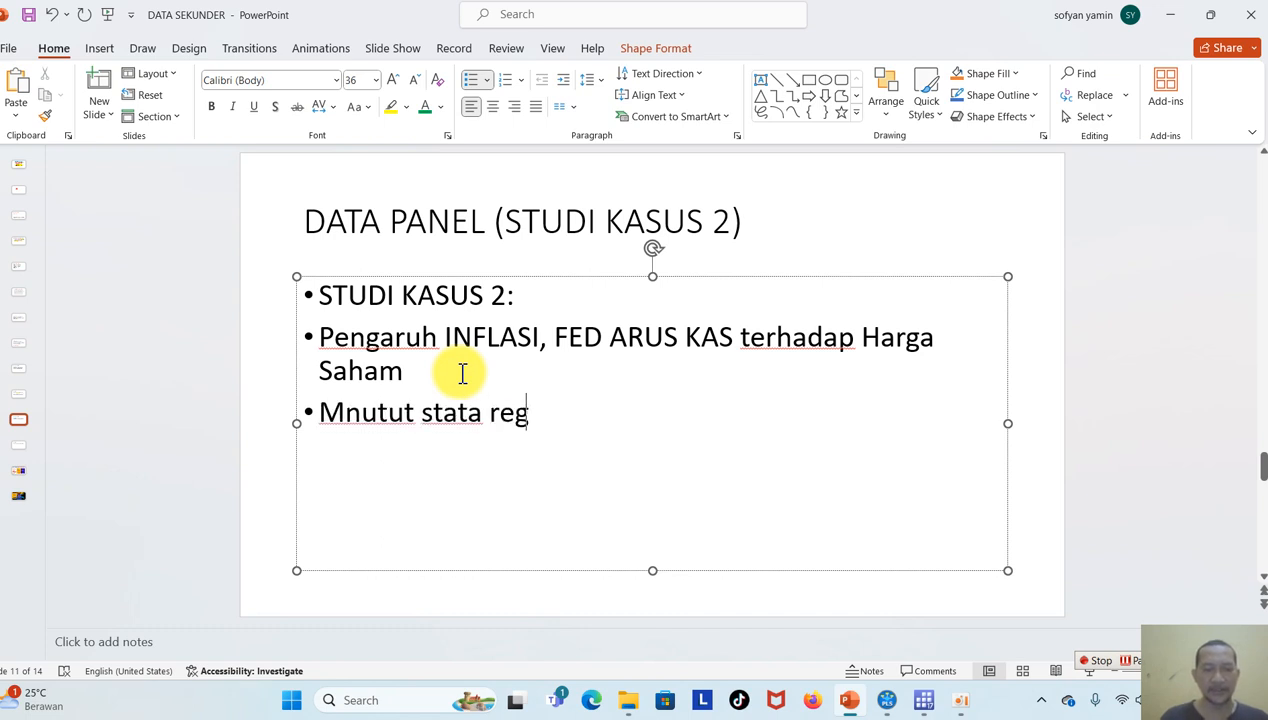
pyautogui.write('resi data p')
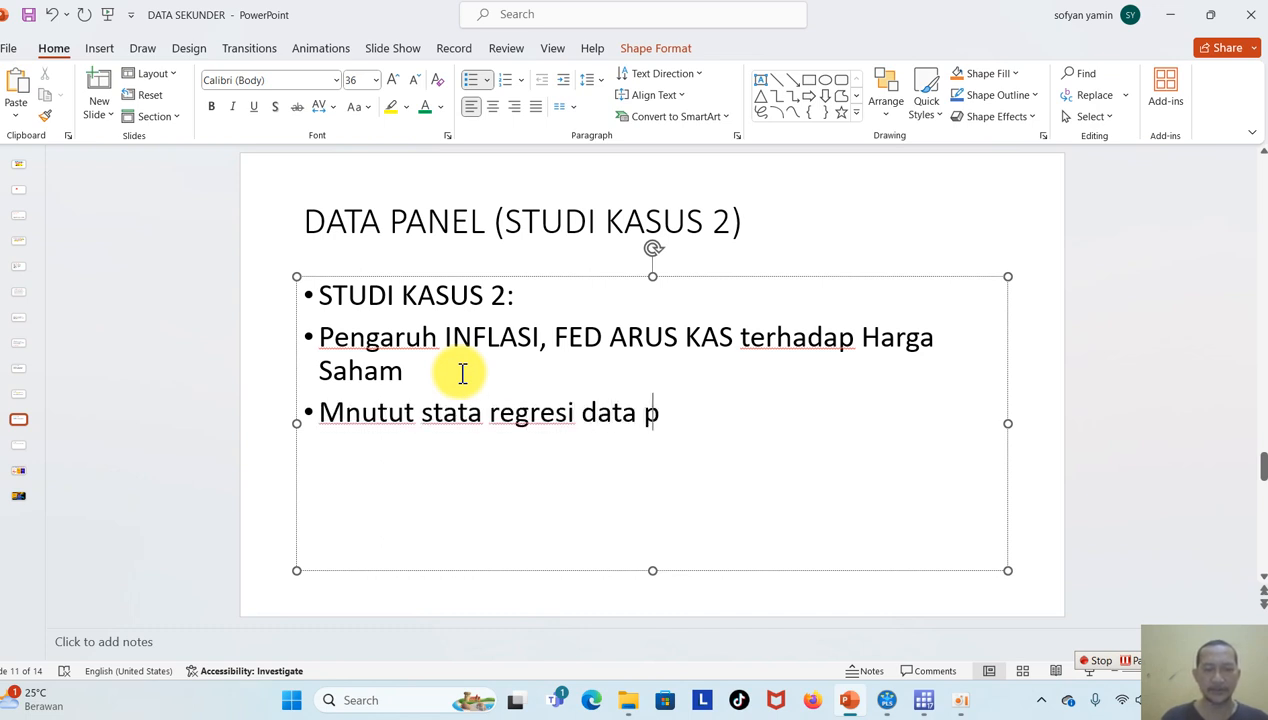
pyautogui.write('anel terbaik: RE')
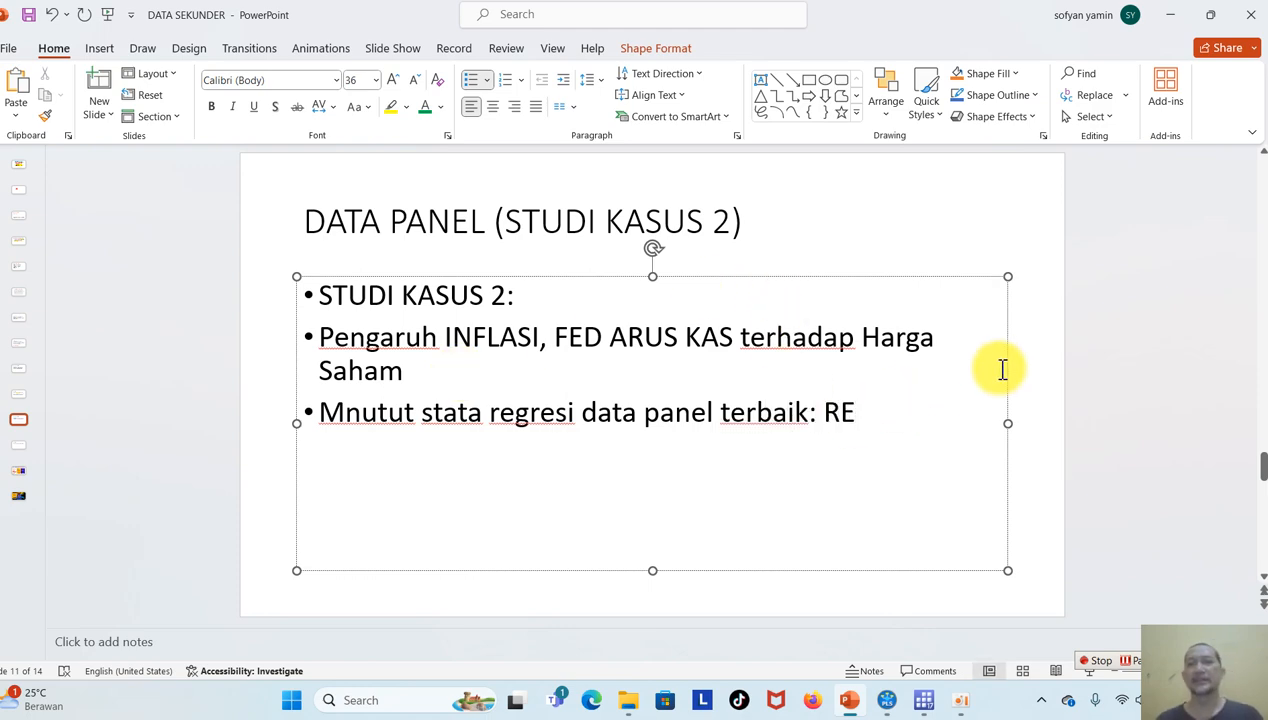
pyautogui.click(1078, 418)
# Return to Stata, rerun the random-effects regression of lnsaham on lnarus, fed and inflasi, and run the Breusch-Pagan test with xttest0.
pyautogui.click(925, 702)
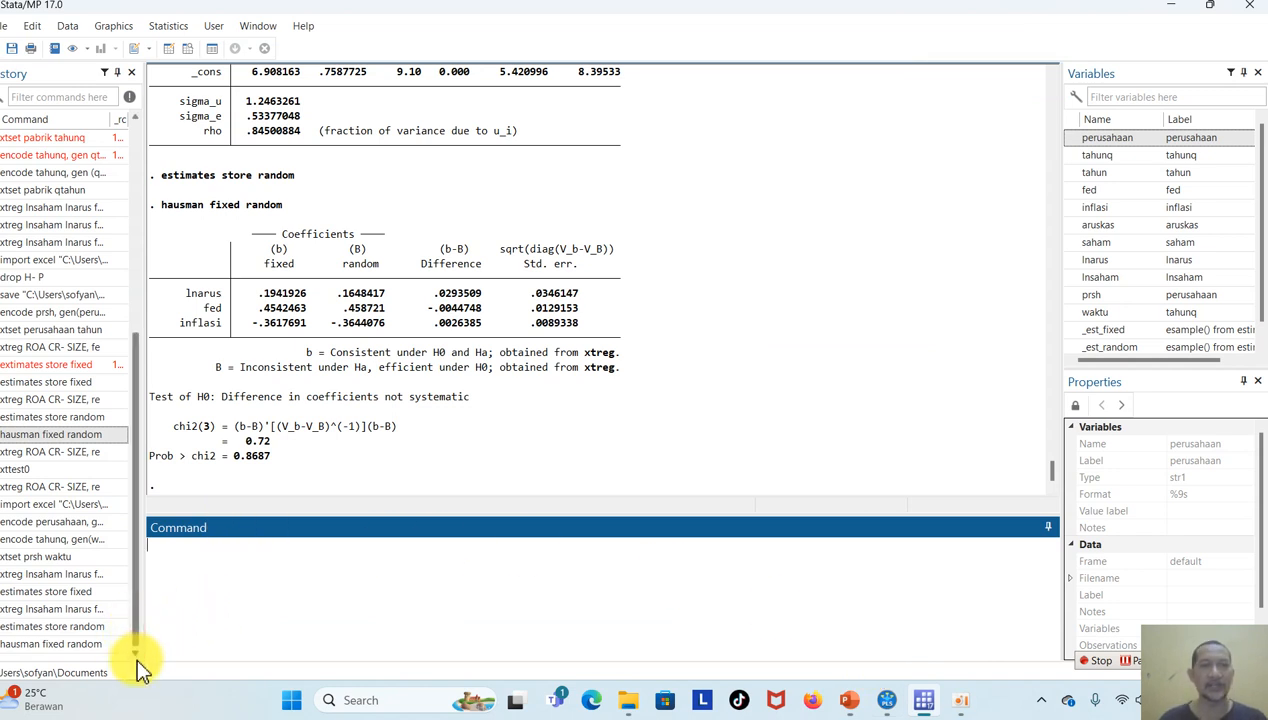
pyautogui.click(95, 608)
pyautogui.click(407, 552)
pyautogui.press('Return')
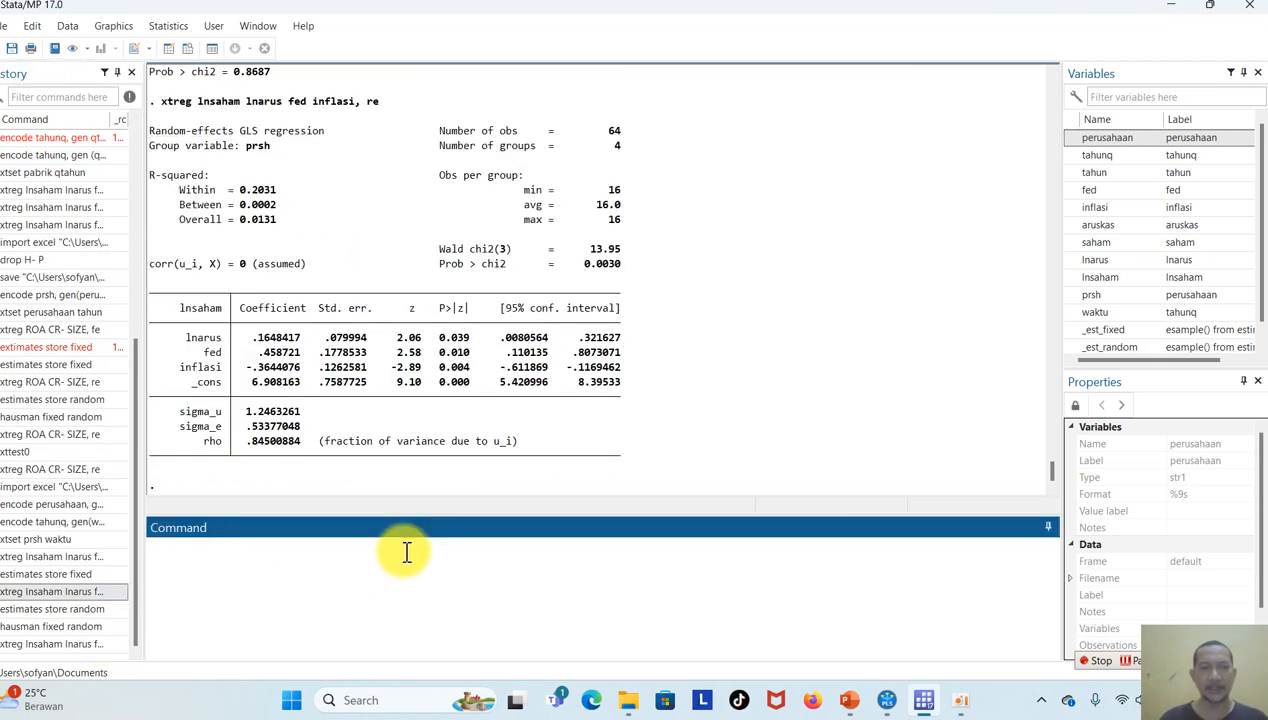
pyautogui.click(55, 453)
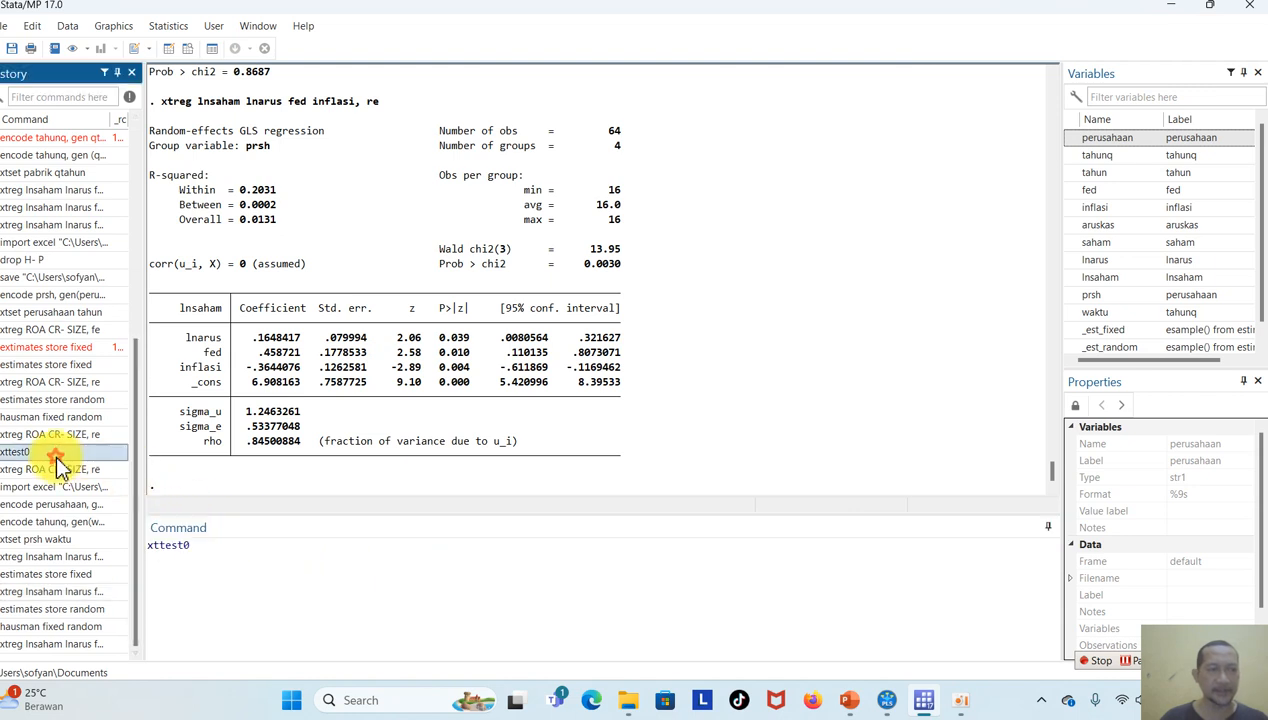
pyautogui.doubleClick(55, 453)
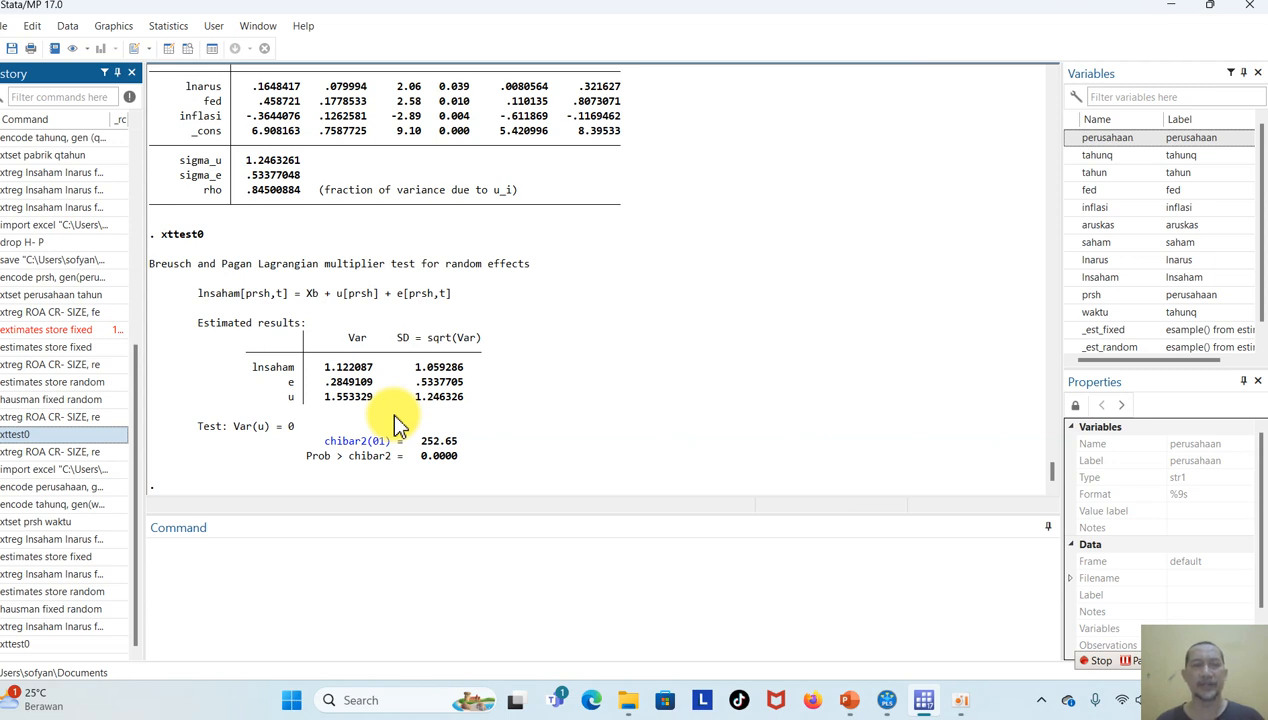
# Display the random-effects regression of lnsaham on lnarus, fed and inflasi again, and switch to PowerPoint to view the KESIMPULAN slide.
pyautogui.click(87, 626)
pyautogui.press('Return')
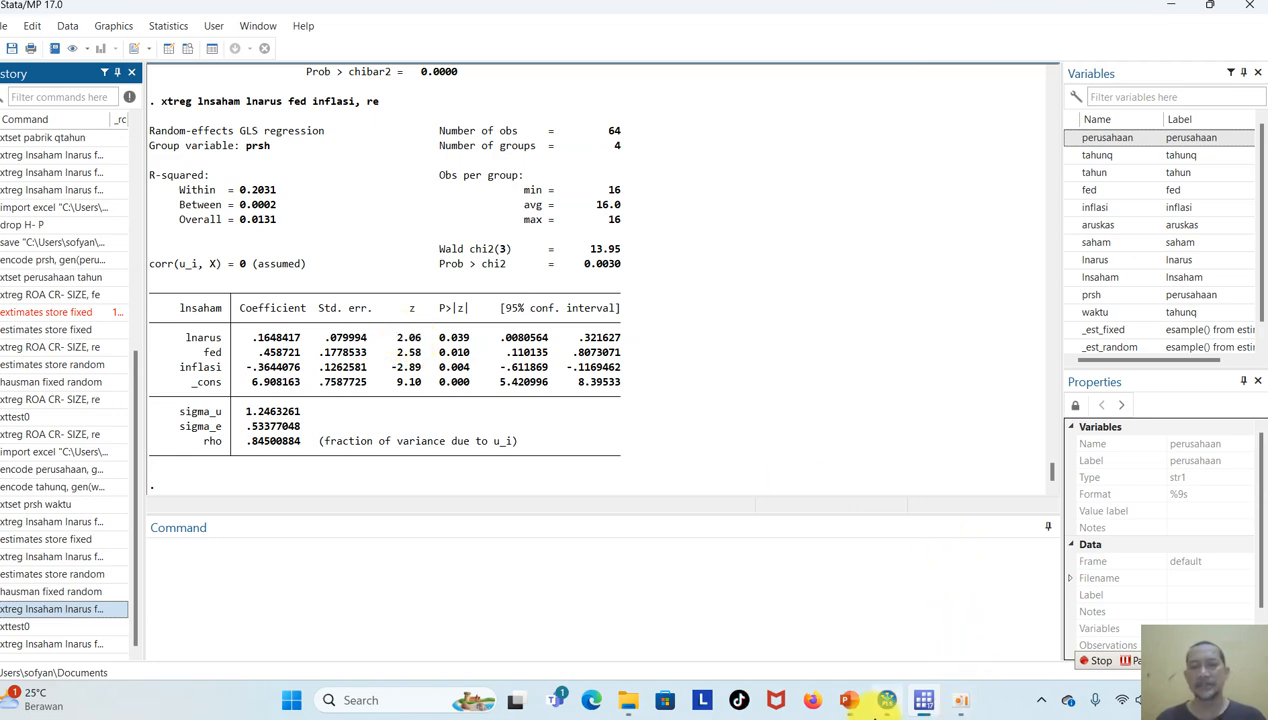
pyautogui.click(856, 713)
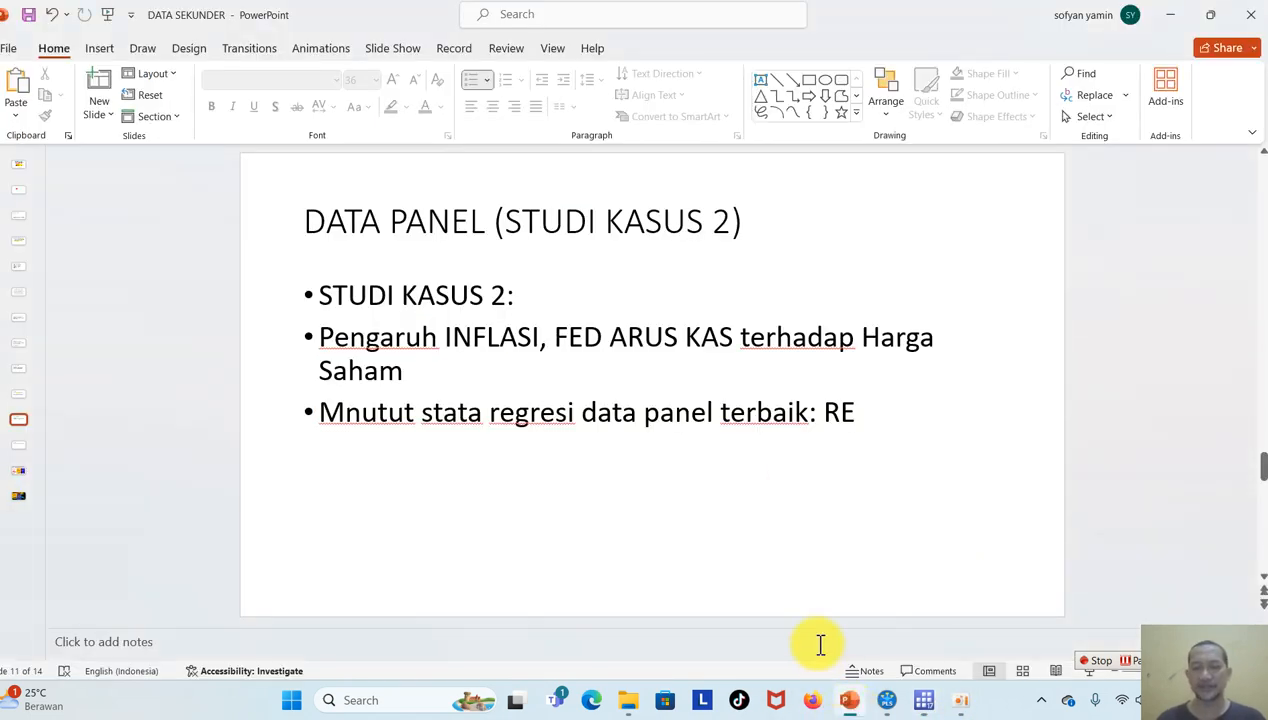
pyautogui.press('pagedown')
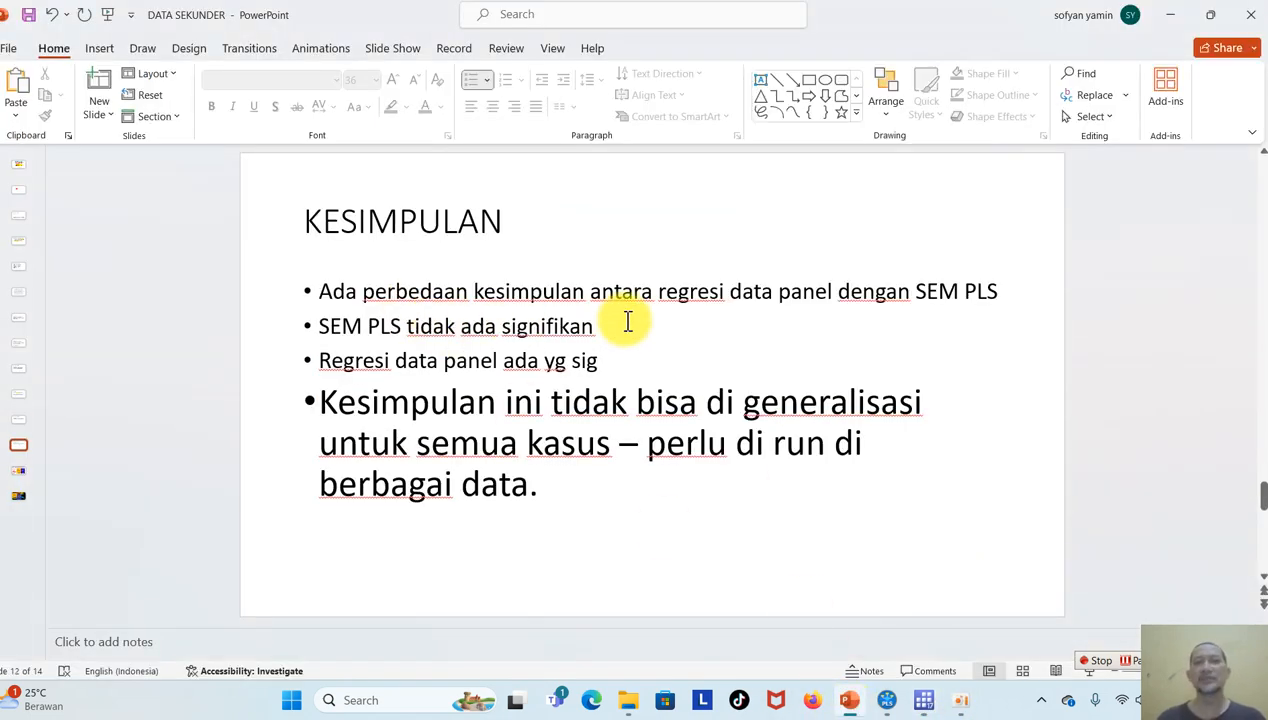